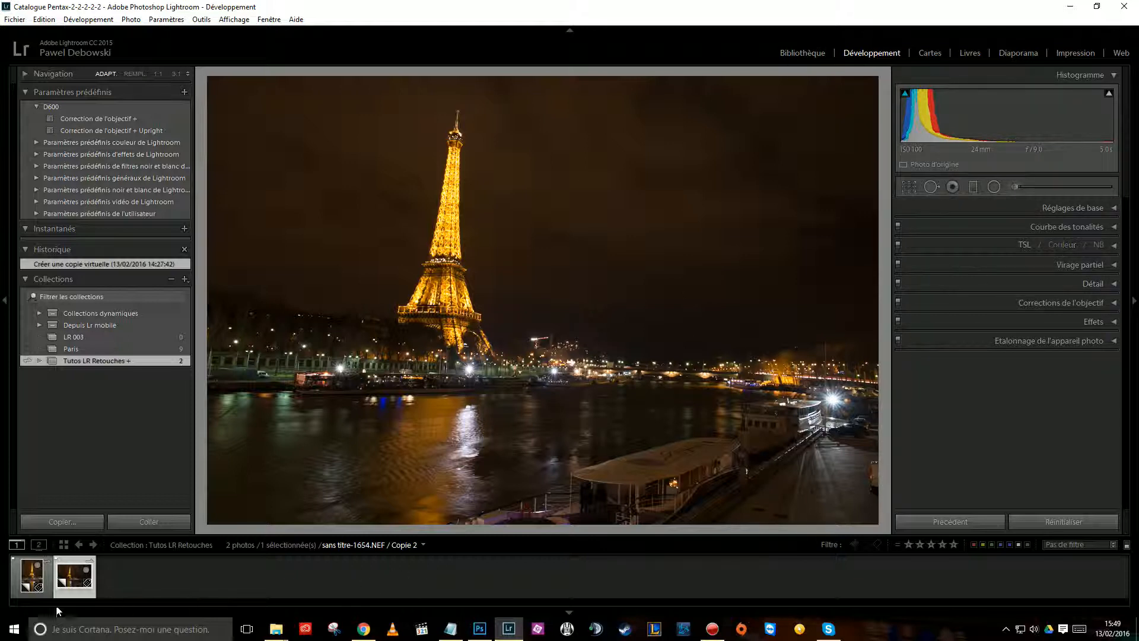
right_click(65, 587)
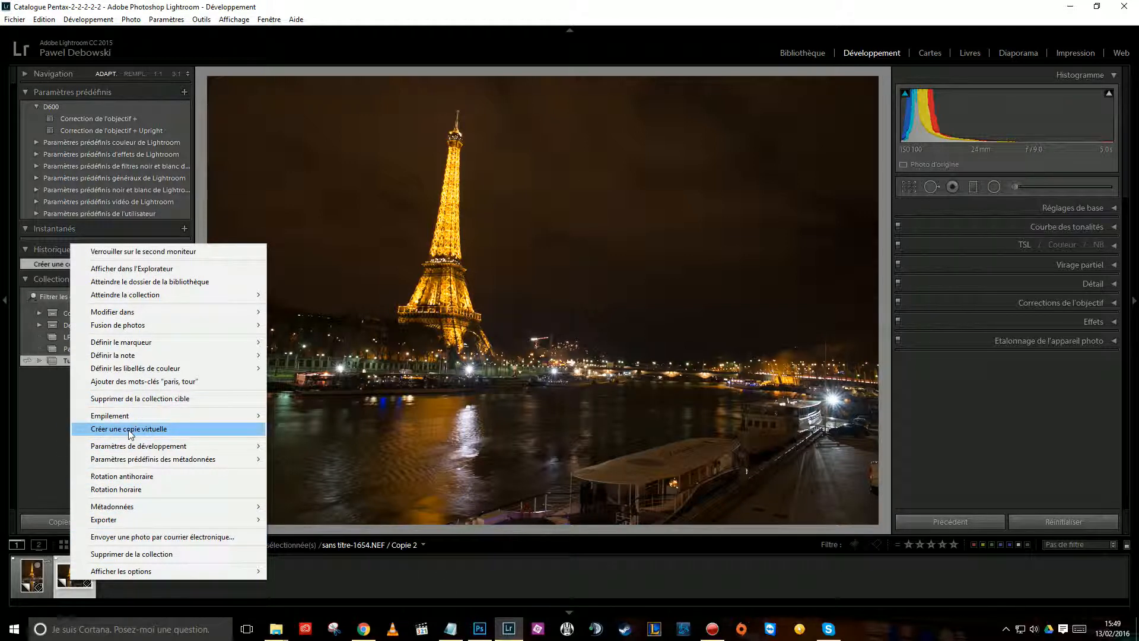
click(408, 579)
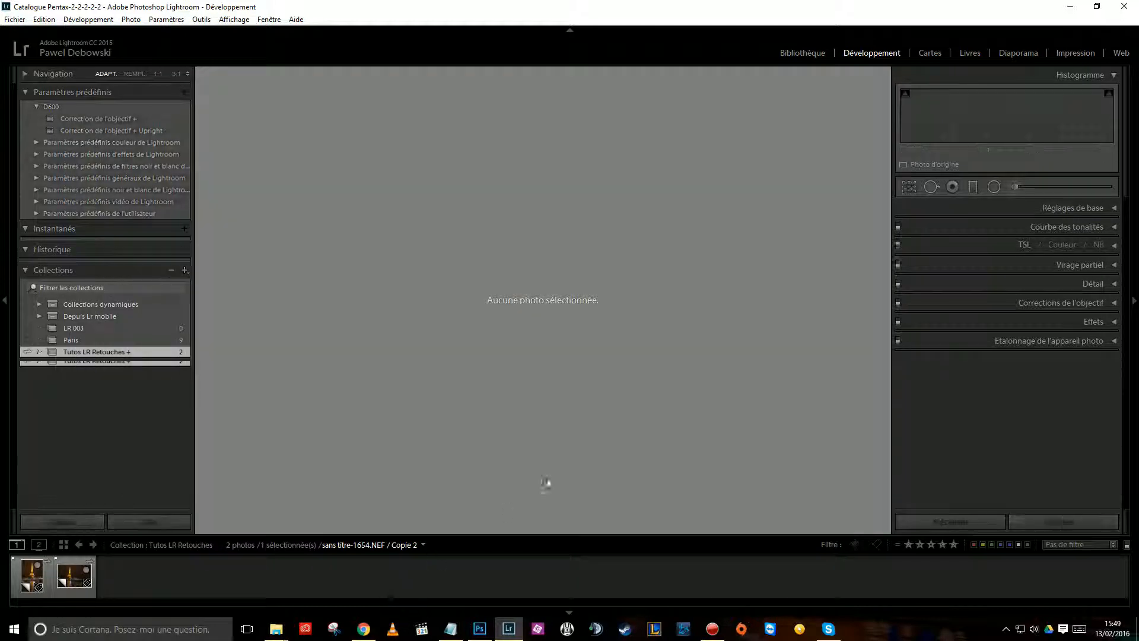
click(72, 562)
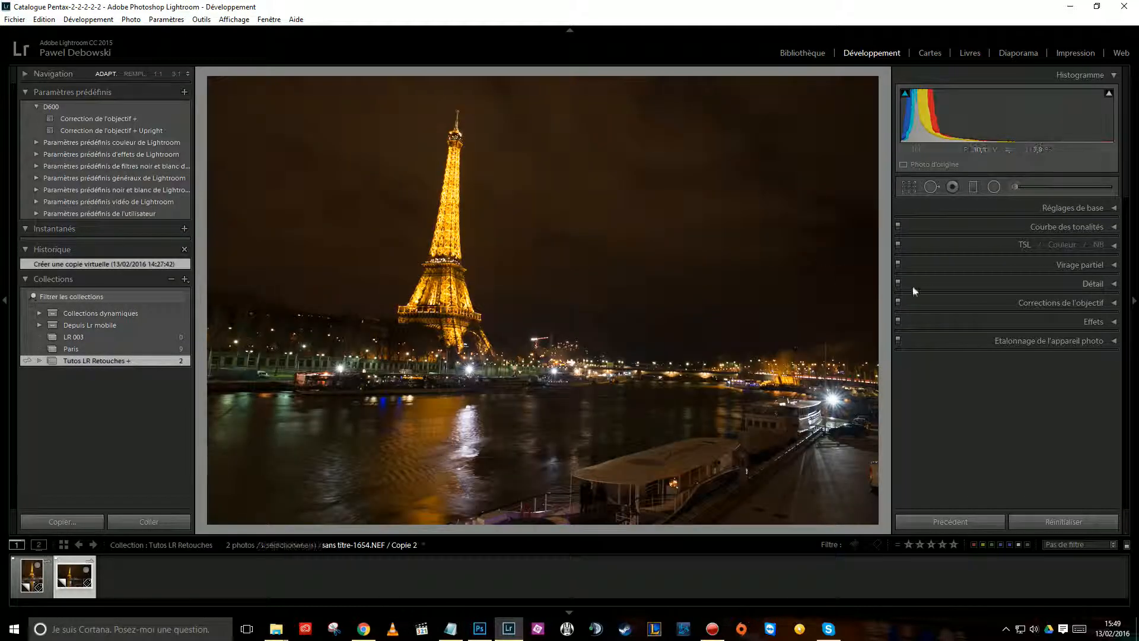
Step: Enable the lens correction profile and the removal of chromatic aberration for the Eiffel Tower photo
click(1068, 227)
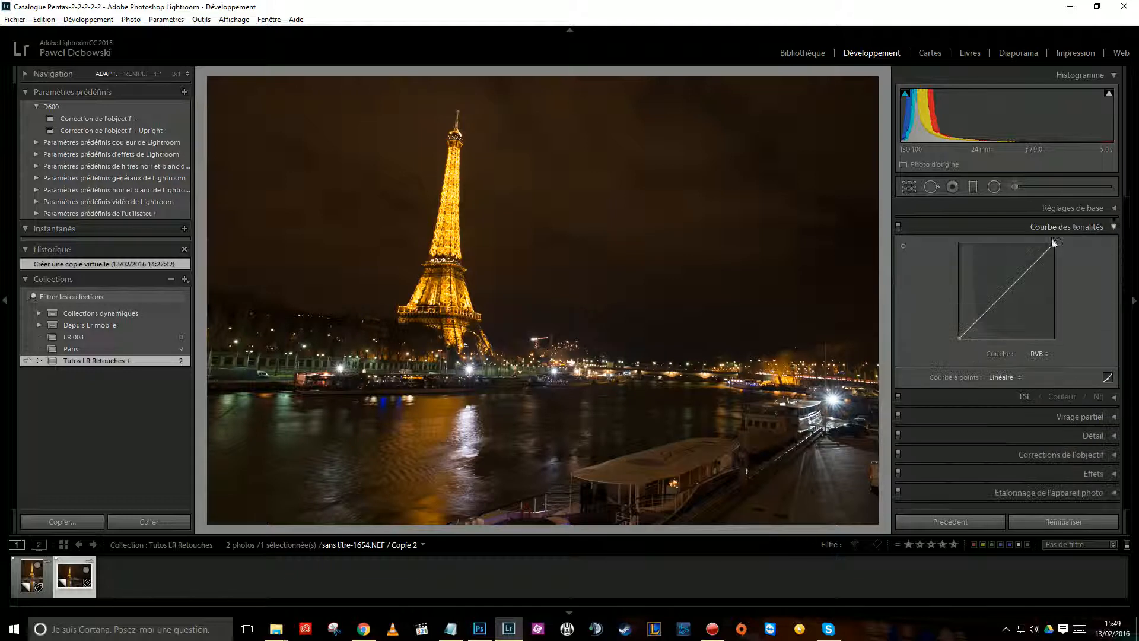
click(1057, 210)
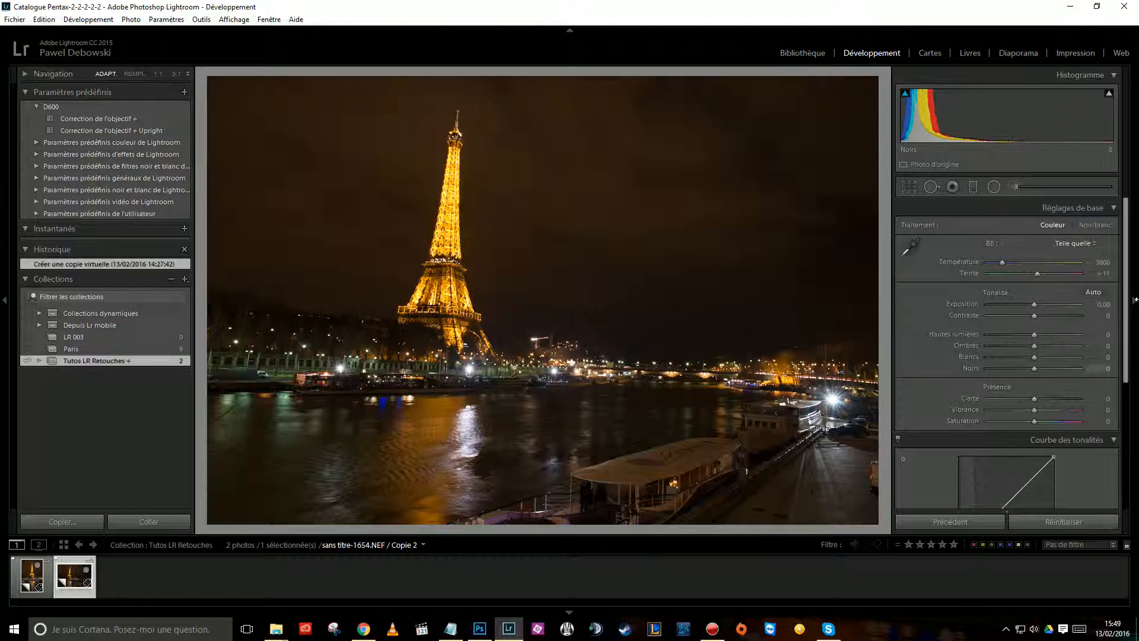
drag(1126, 292, 1126, 415)
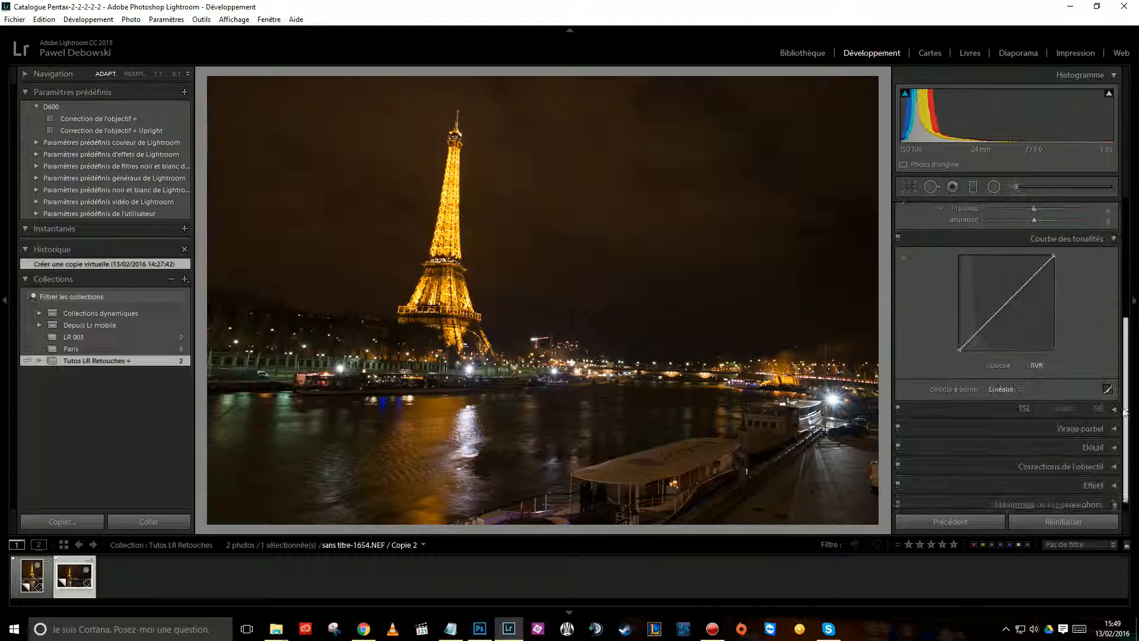
click(1070, 460)
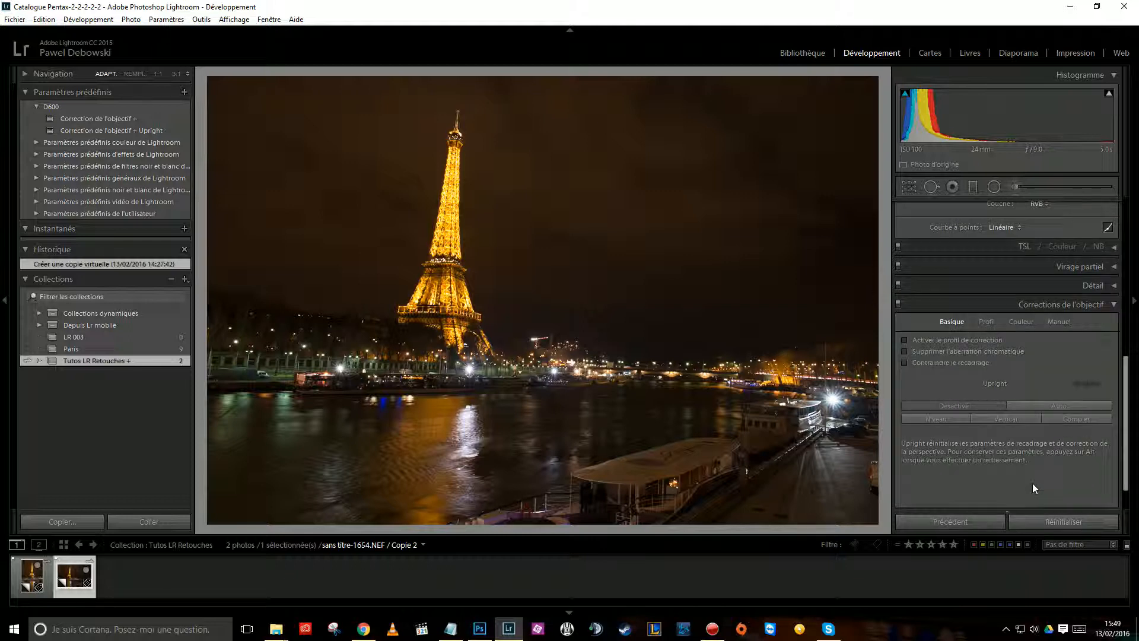
click(907, 341)
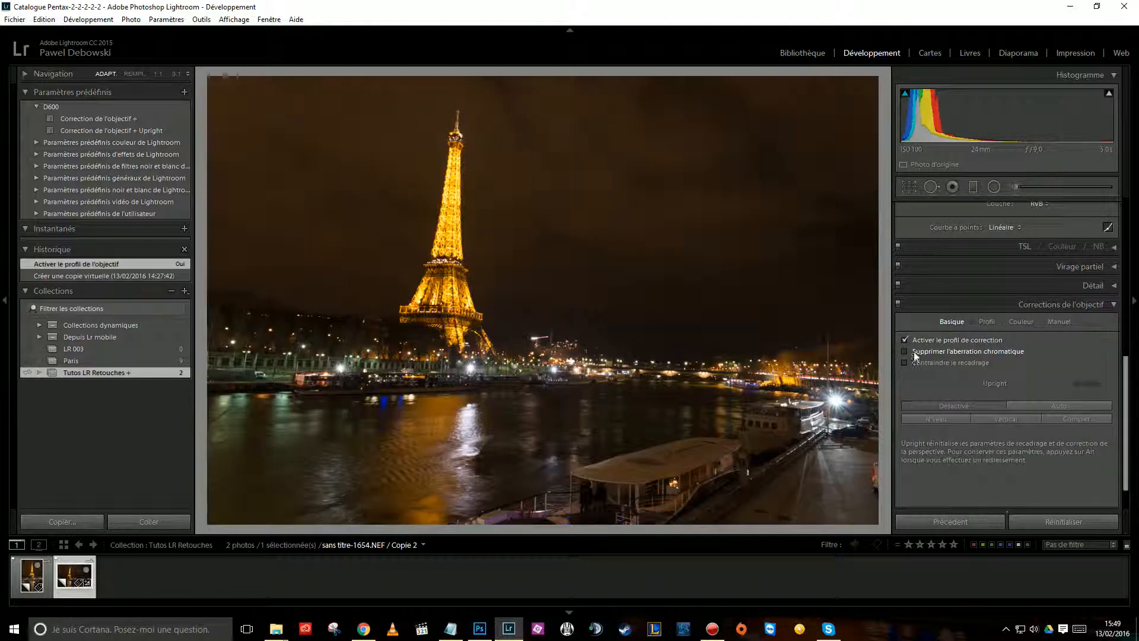
click(986, 324)
click(952, 320)
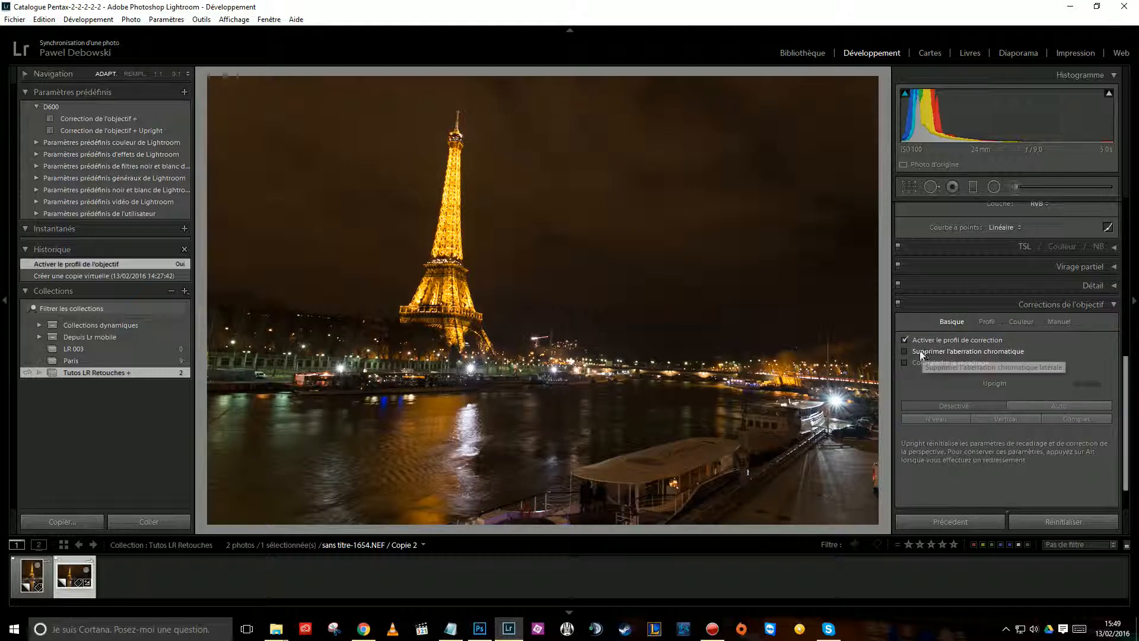
click(917, 353)
Step: Constrain the crop and compare Upright perspective correction switched off and on, leaving it on Auto
click(1039, 406)
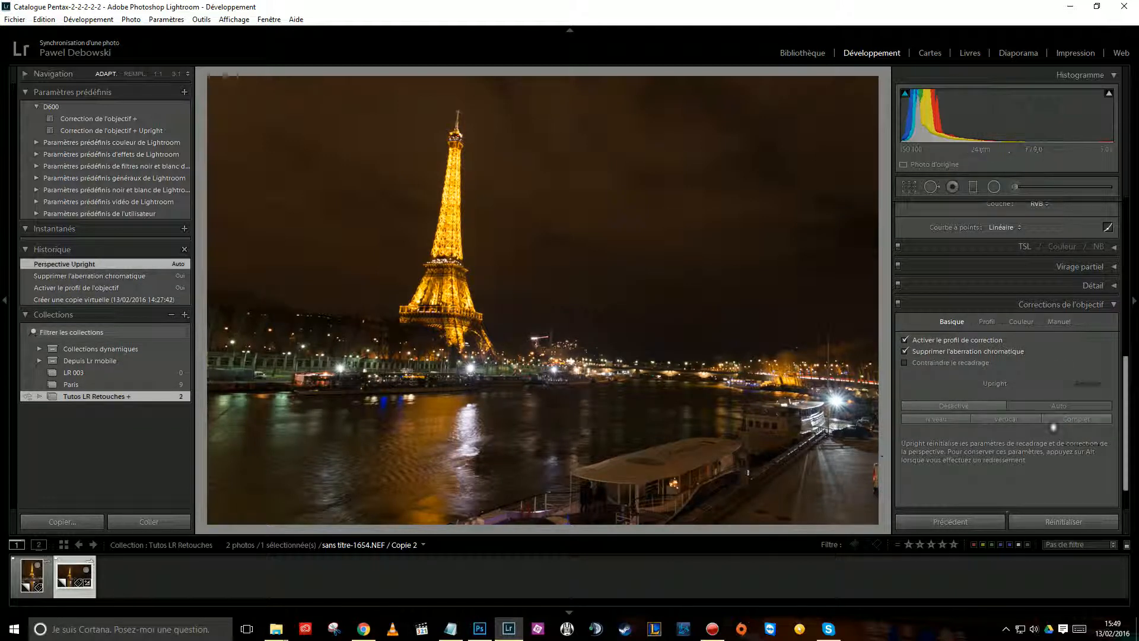
click(913, 362)
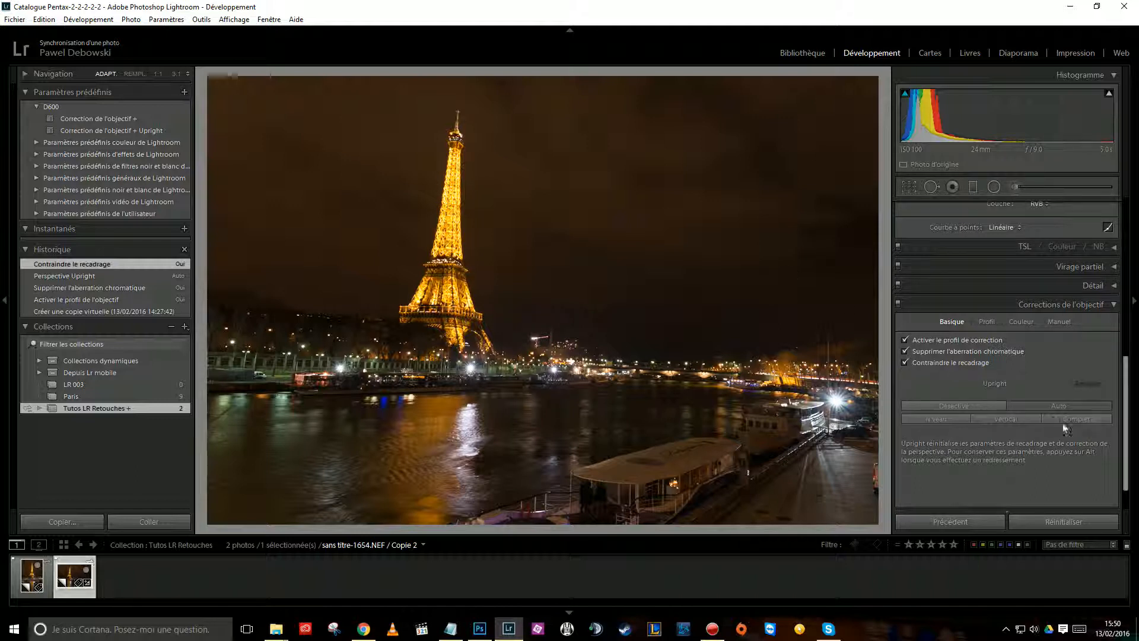
scroll(1126, 396, up, 3)
drag(1125, 392, 1091, 550)
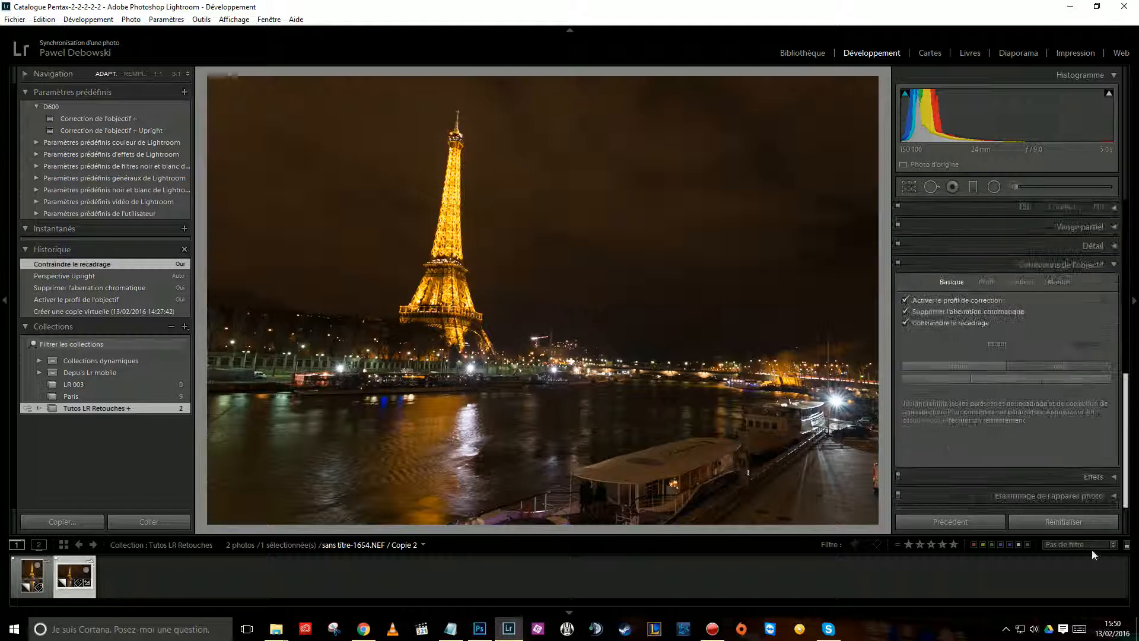
click(956, 366)
click(1067, 368)
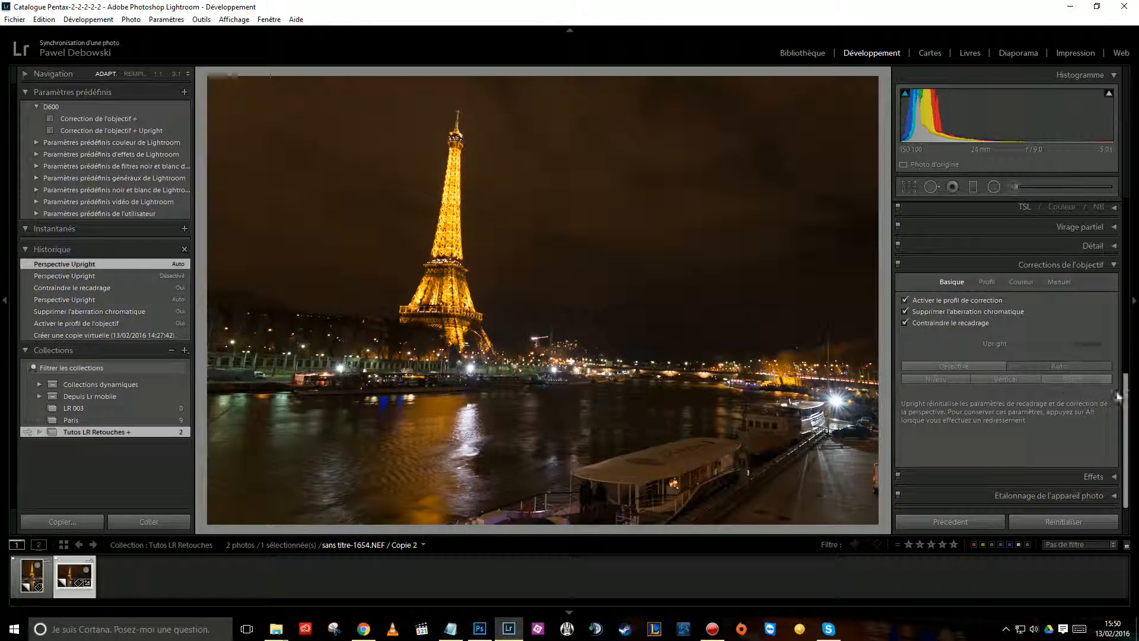
Step: Straighten the photo by rotating the crop to an angle of about -2.97 and reposition the image inside it
key(r)
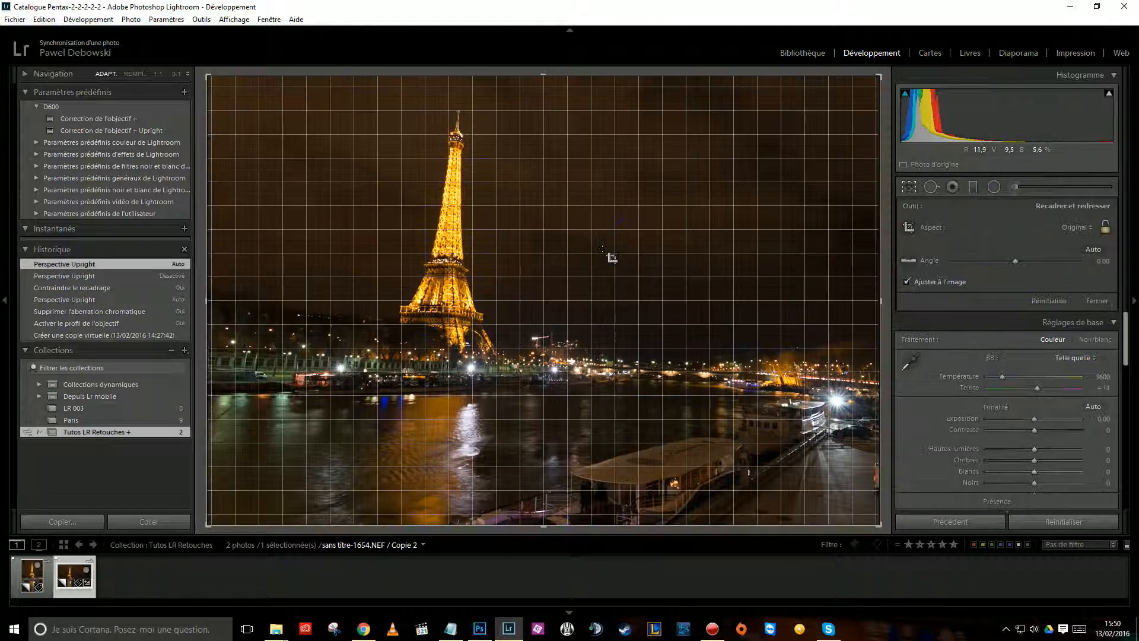
drag(885, 71, 861, 64)
drag(714, 422, 658, 409)
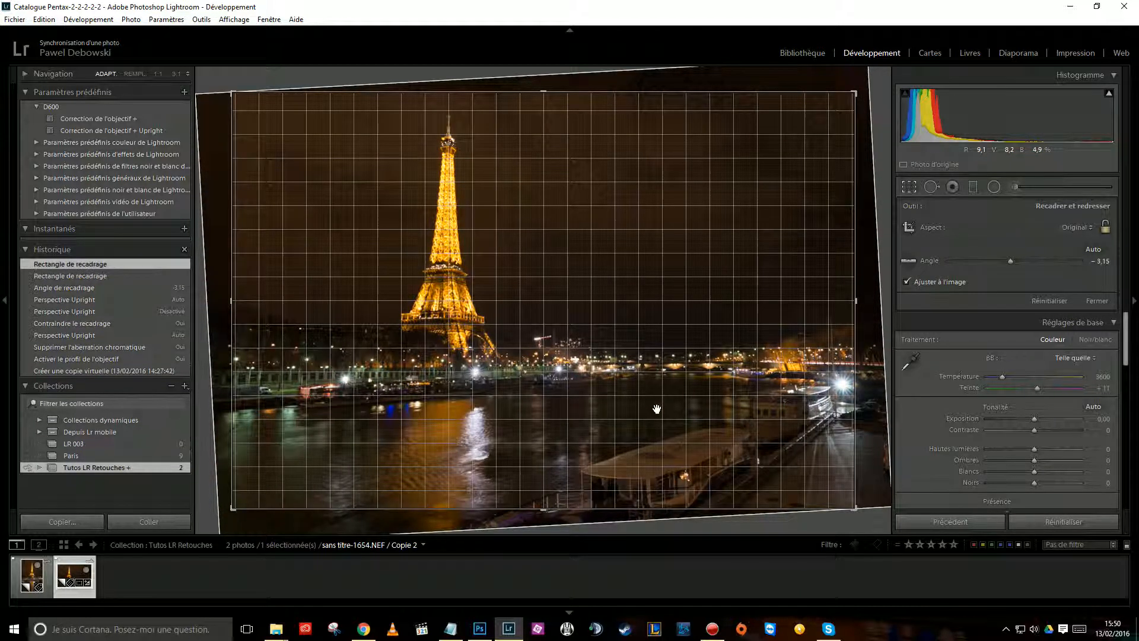
drag(873, 397, 875, 399)
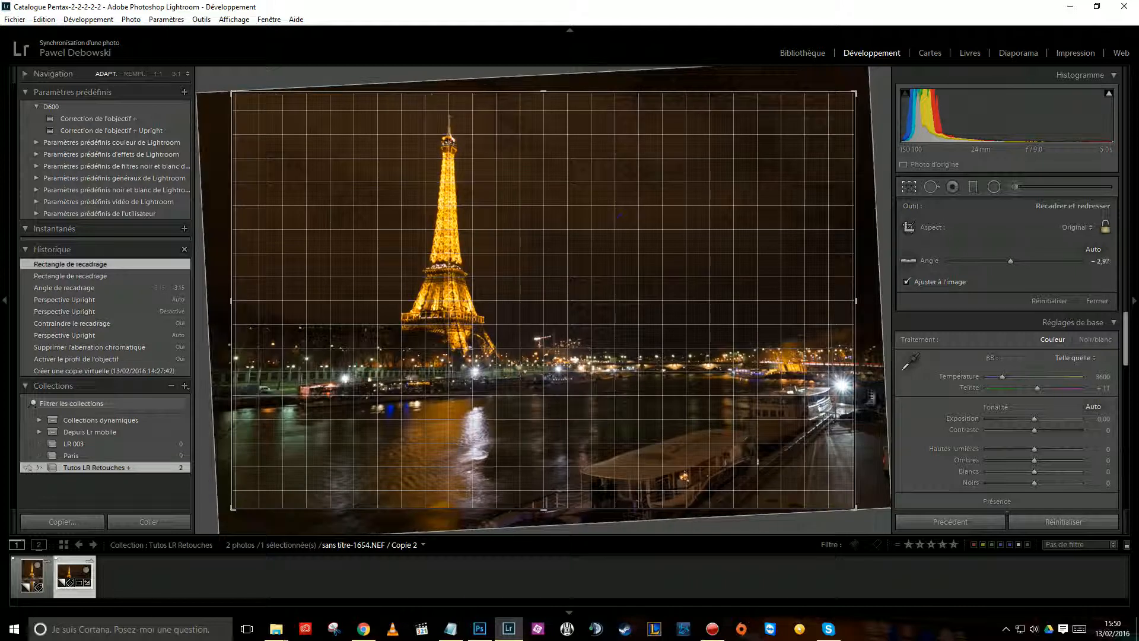
key(Return)
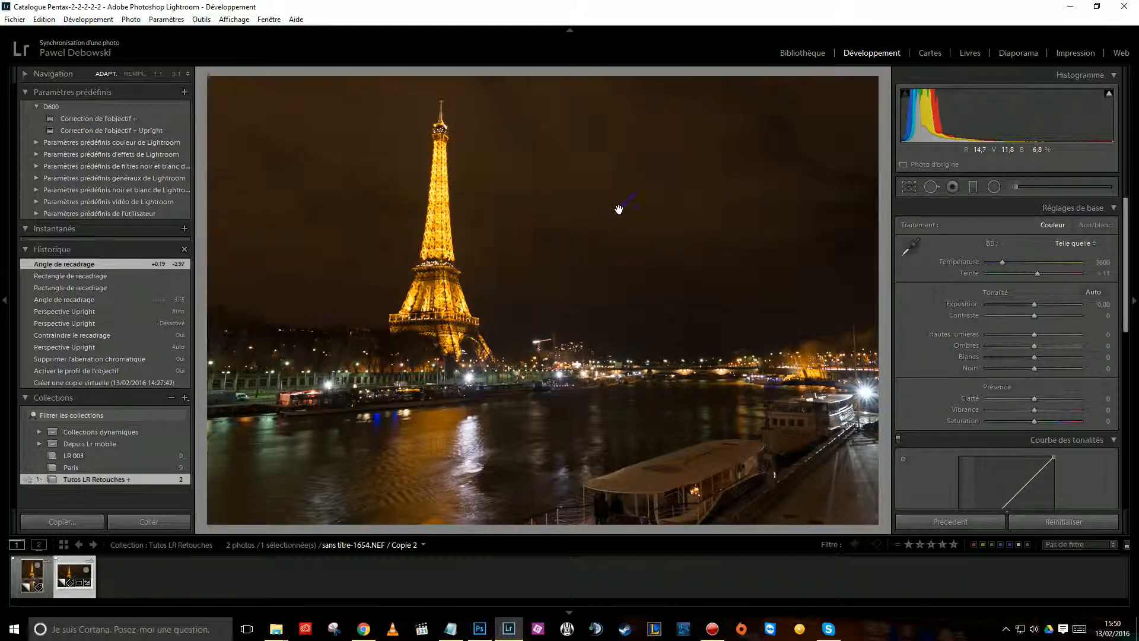
Step: Remove the purple flare streak in the sky with a healing spot of size 77
click(619, 212)
click(994, 186)
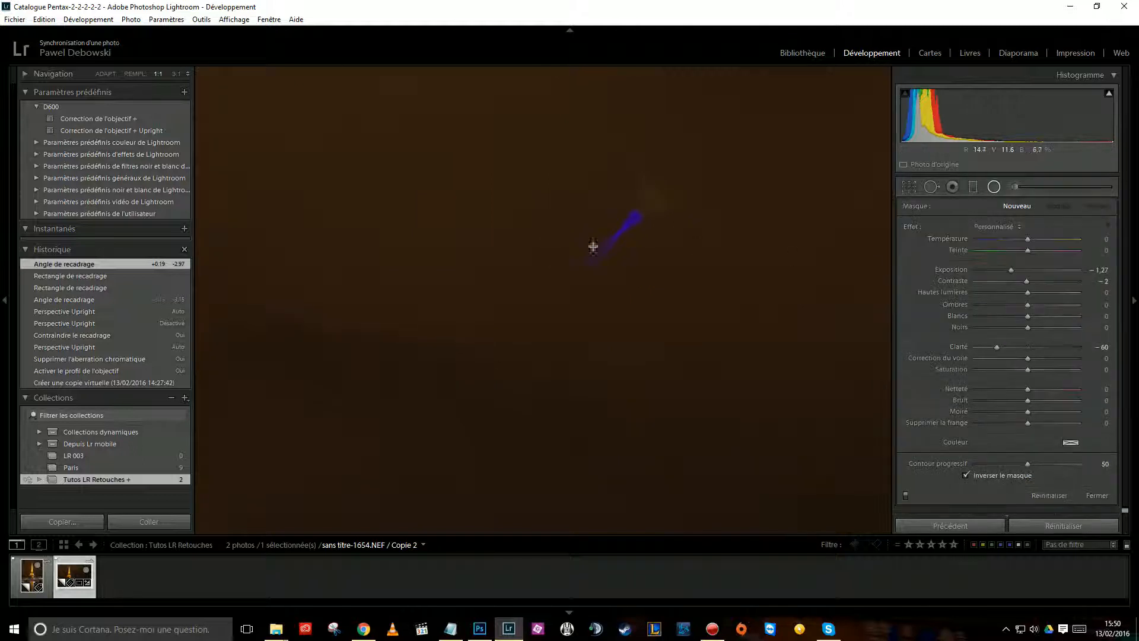
click(930, 191)
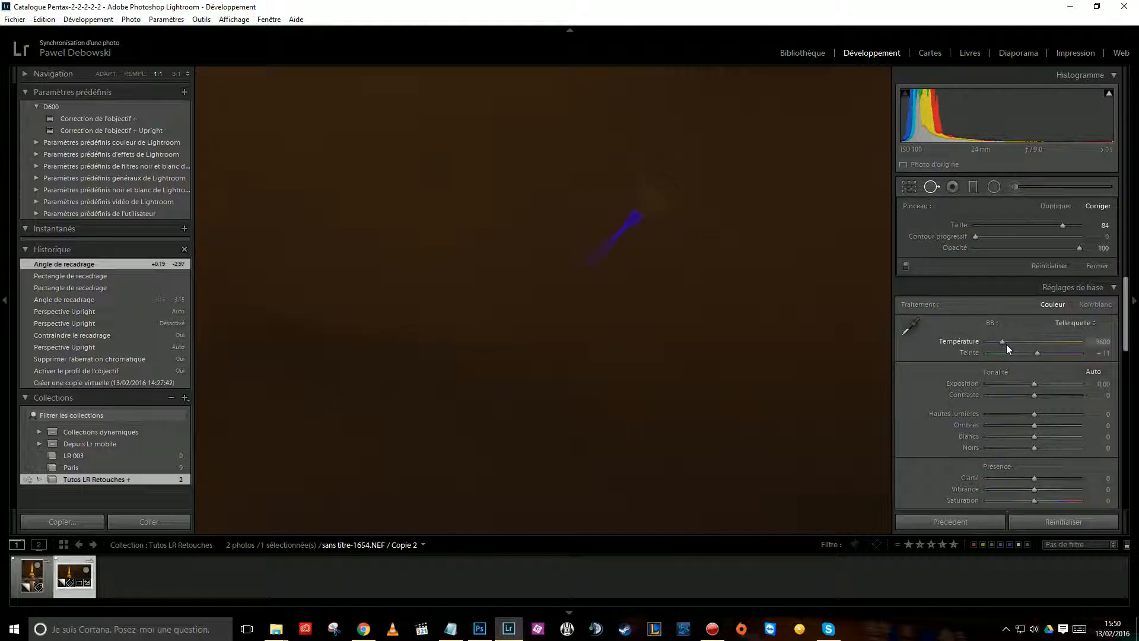
mouse_move(1063, 226)
mouse_down()
mouse_move(1042, 226)
mouse_move(1053, 223)
mouse_up()
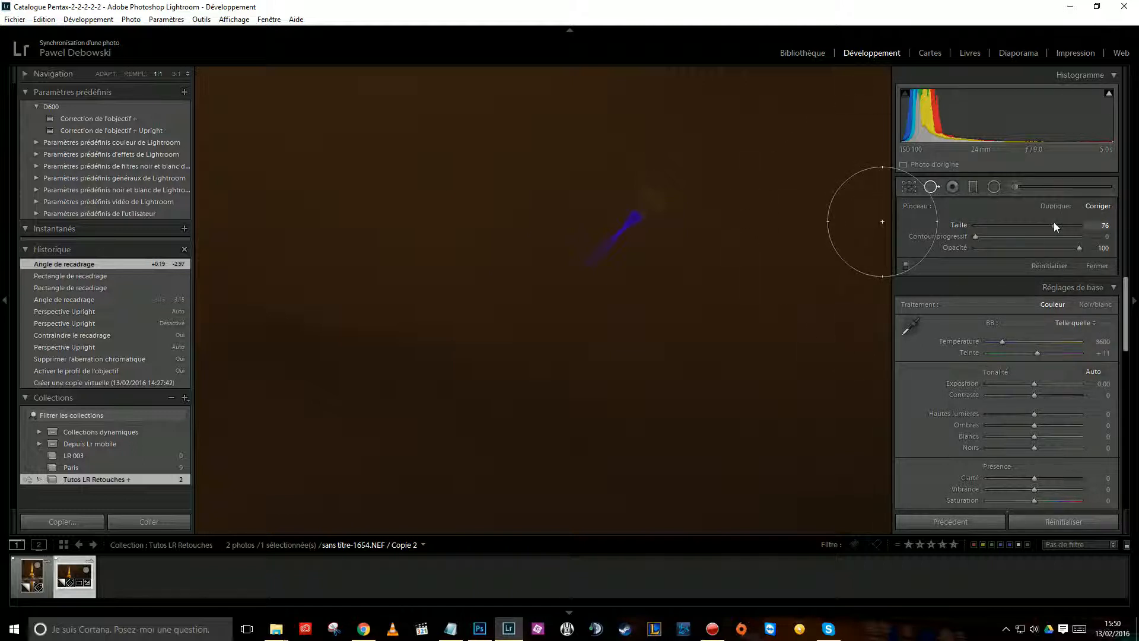
drag(1055, 222, 1057, 224)
click(618, 228)
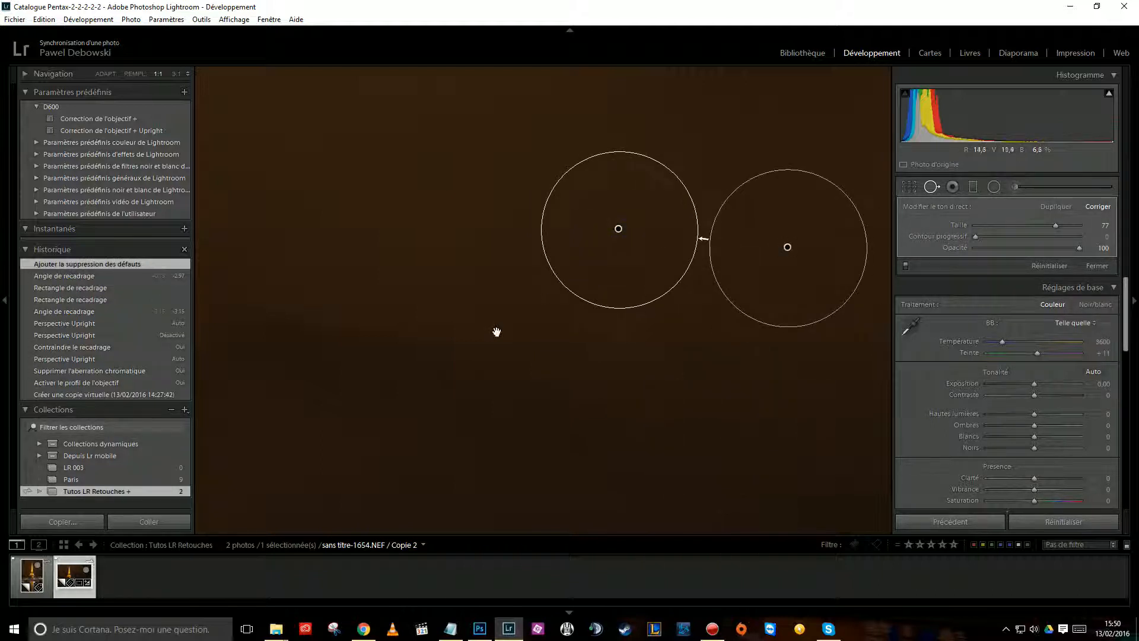
Step: Heal the two smaller purple flare spots in the sky at size 61 and close the spot removal tool
key(z)
click(524, 208)
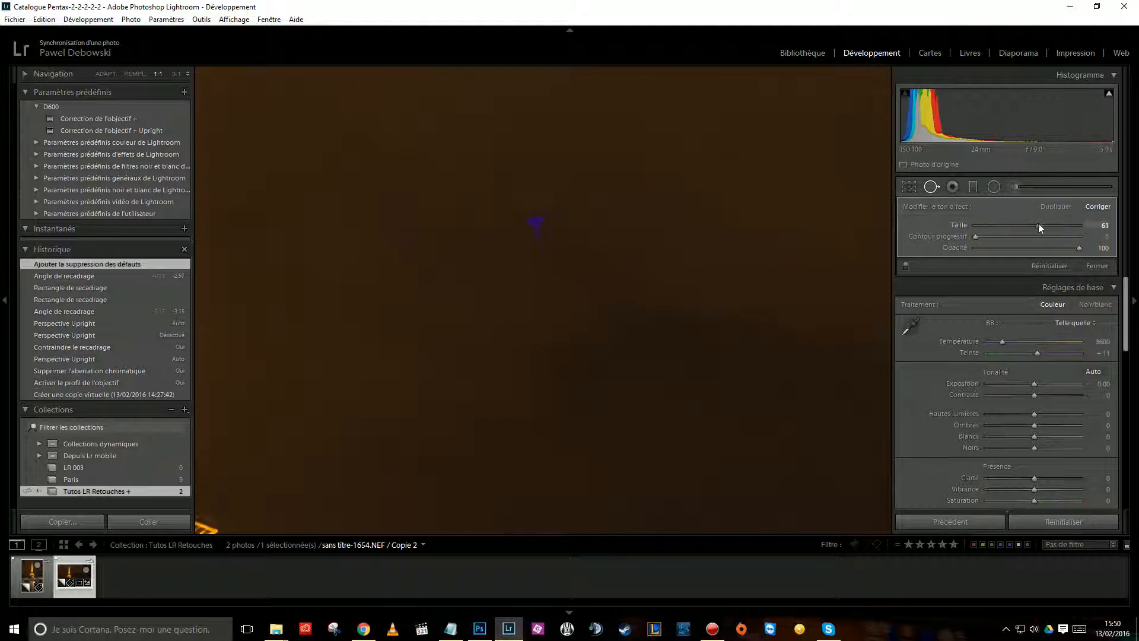
drag(1040, 224, 1039, 225)
click(529, 213)
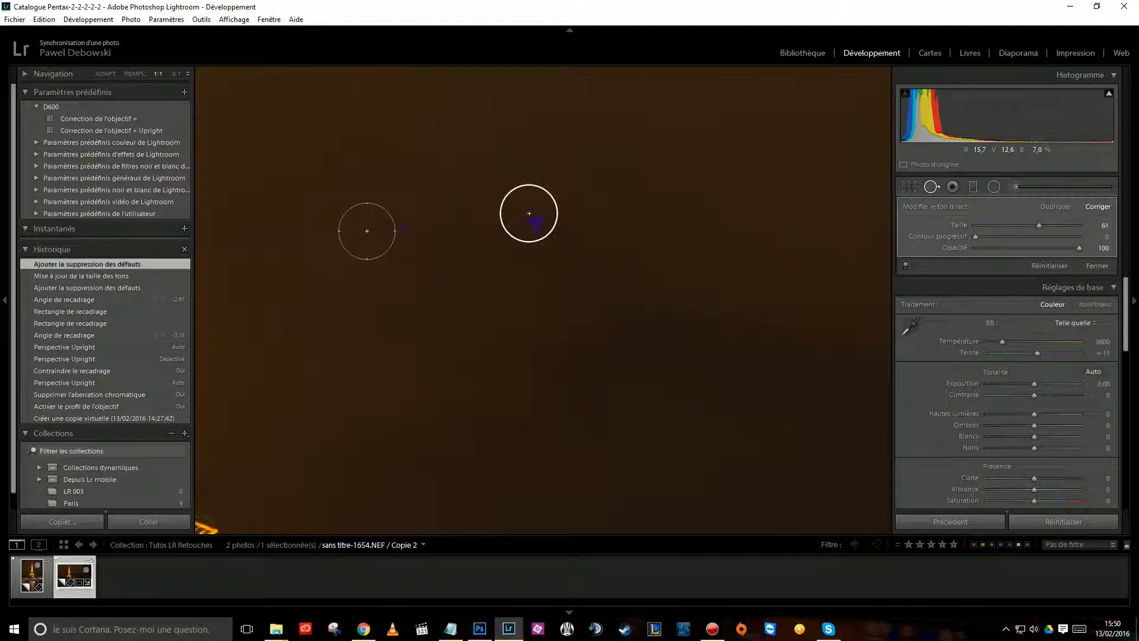
click(403, 231)
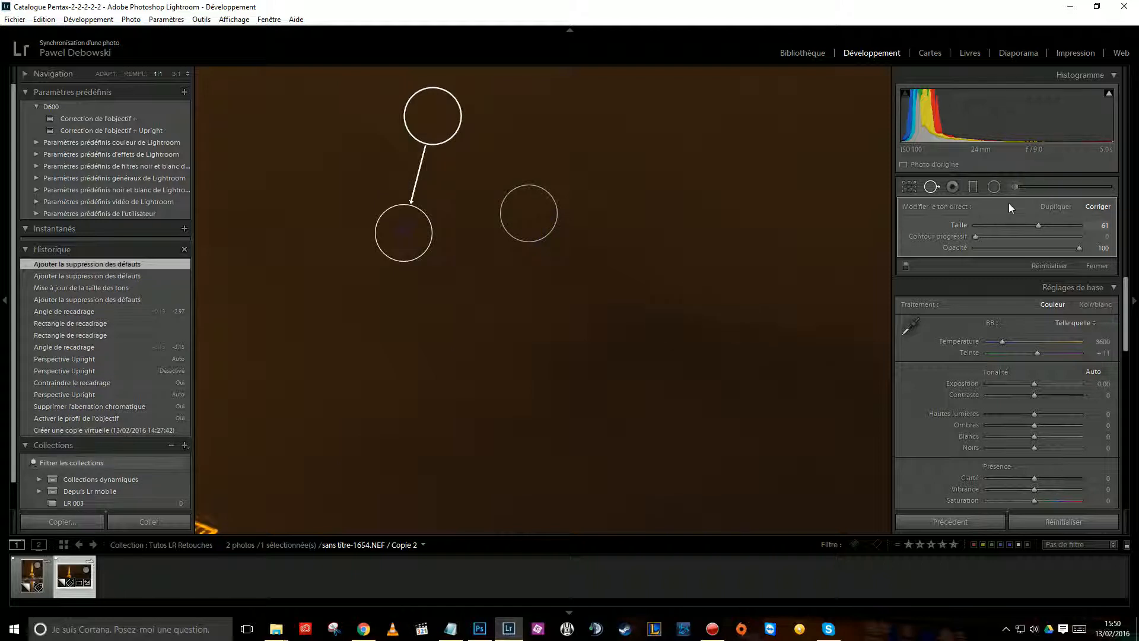
click(935, 188)
click(447, 326)
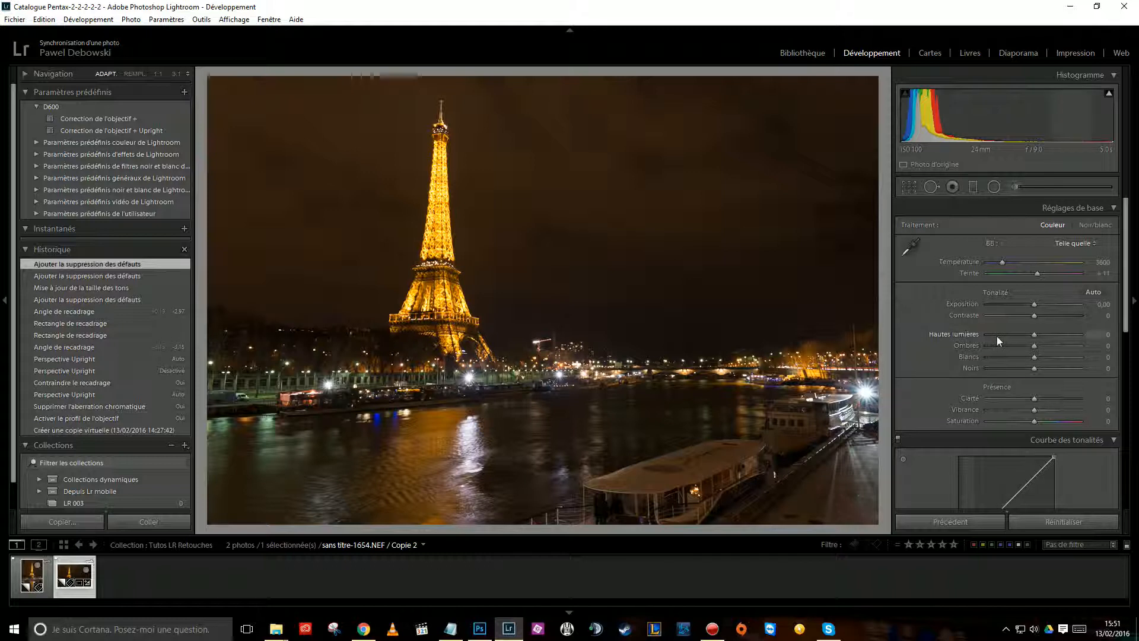
Step: Set the highlights to -100 and the shadows to +100, and compare the photo before and after
drag(1024, 335, 1085, 344)
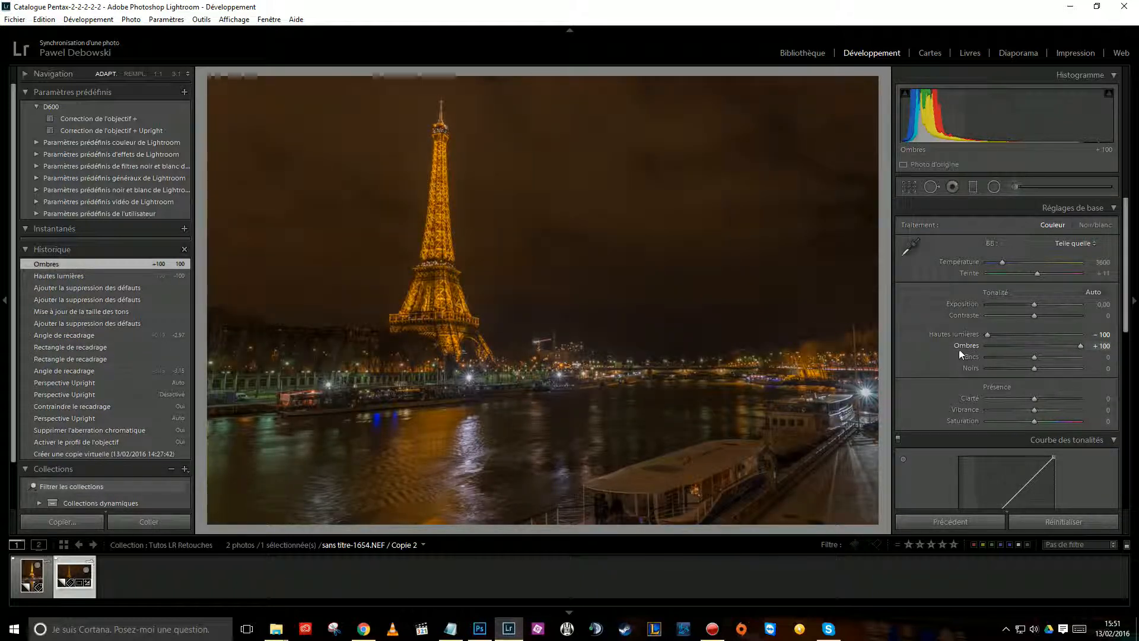
key(backslash)
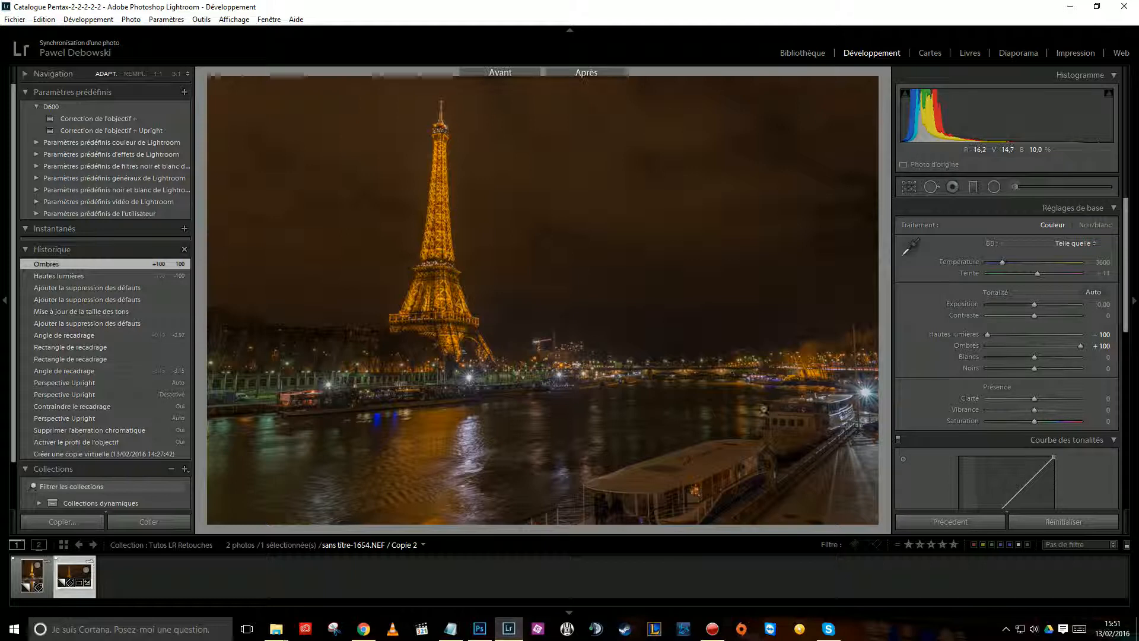
key(y)
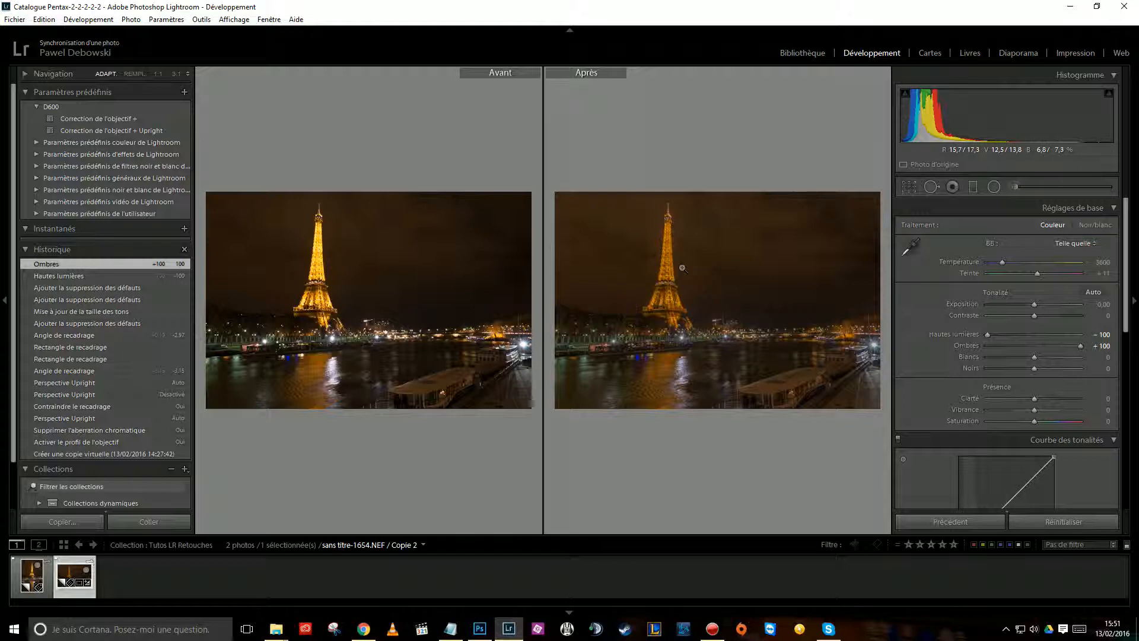
key(y)
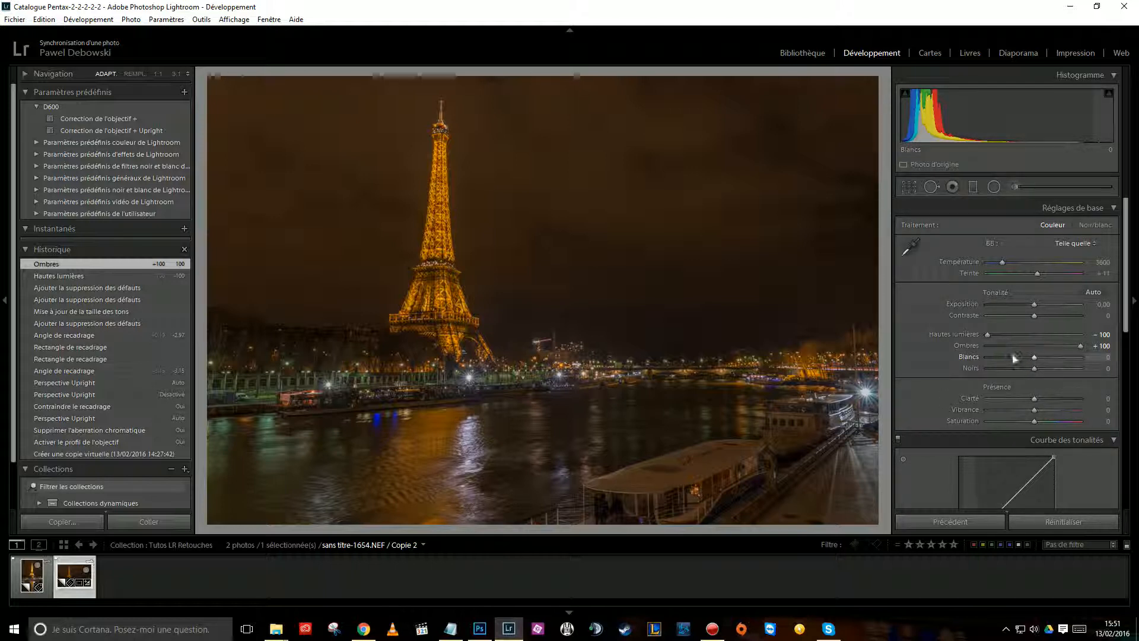
Step: Try the whites at +52 and the blacks at -22 with the clipping preview, and undo both adjustments
key(alt)
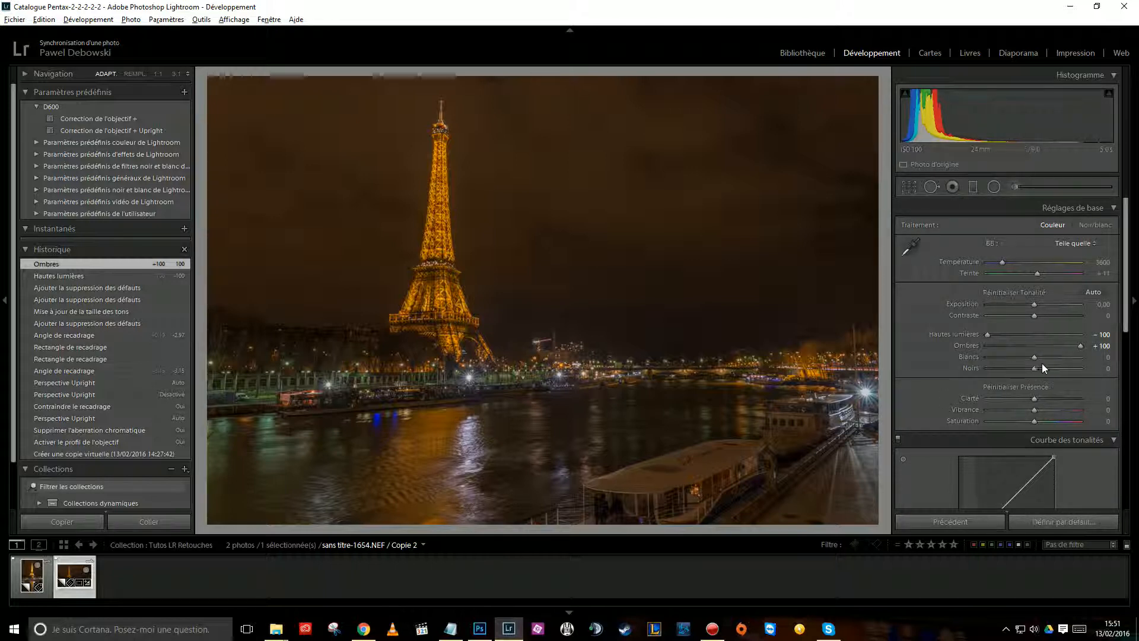
mouse_move(1035, 356)
mouse_down()
mouse_move(1063, 356)
mouse_move(1023, 364)
mouse_up()
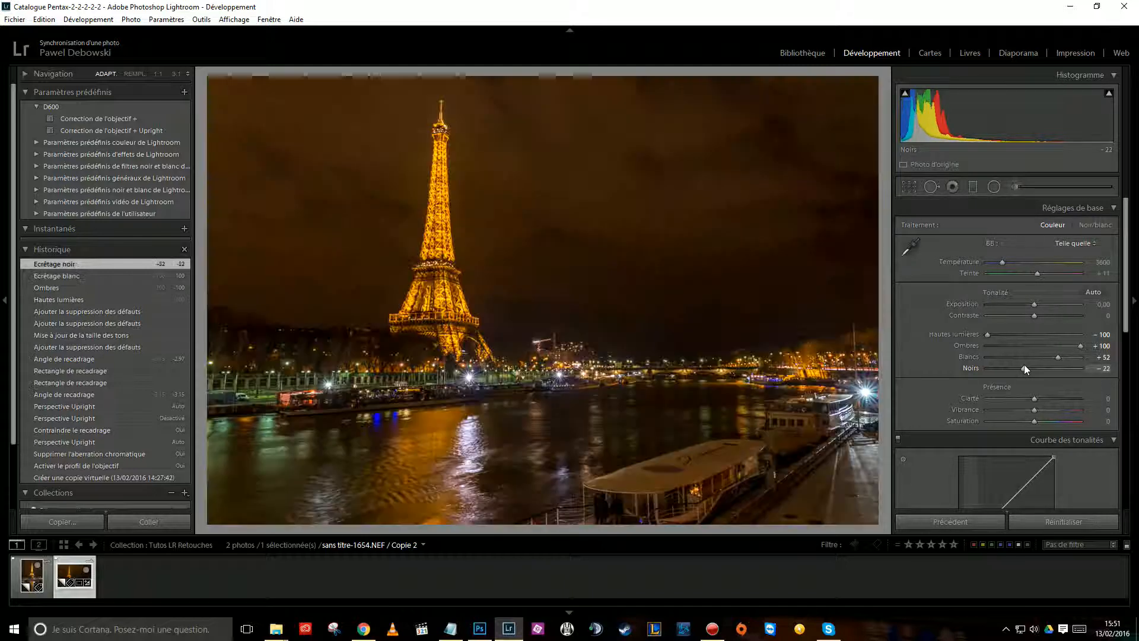
key(ctrl+z)
key(ctrl+z)
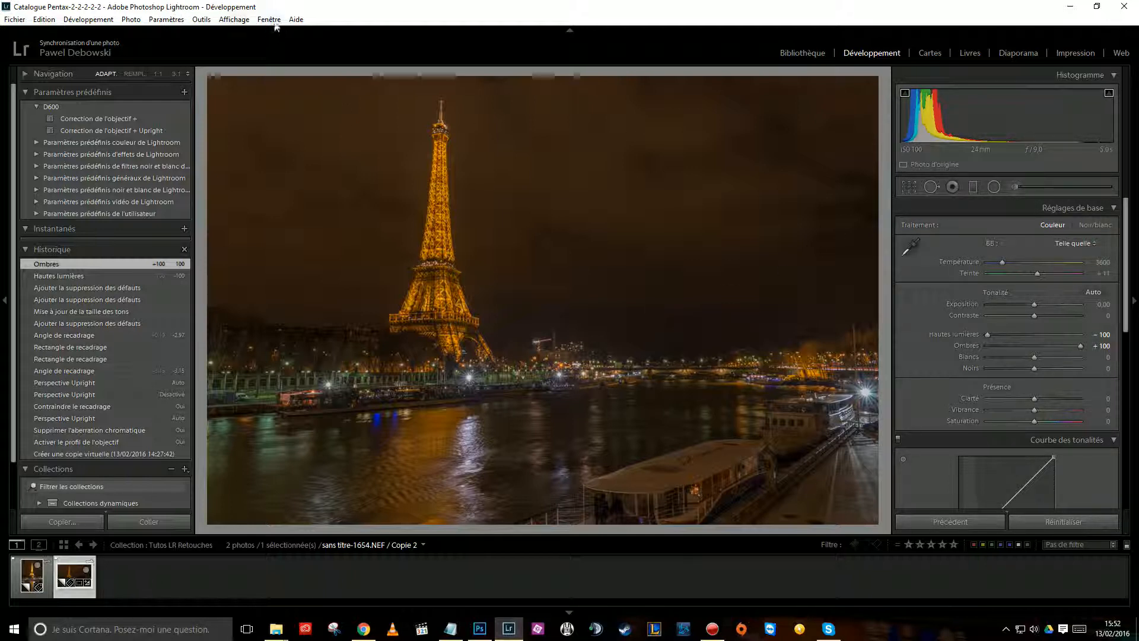
Step: Find the clipping display option and try raising the whites while clipping warnings are on
click(201, 20)
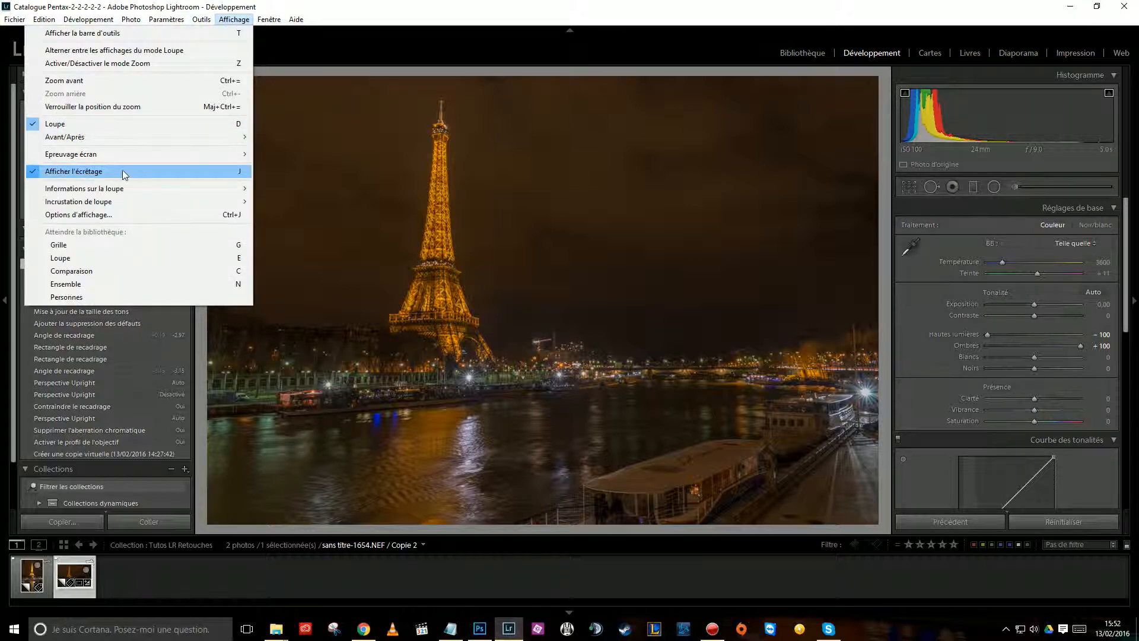
click(407, 22)
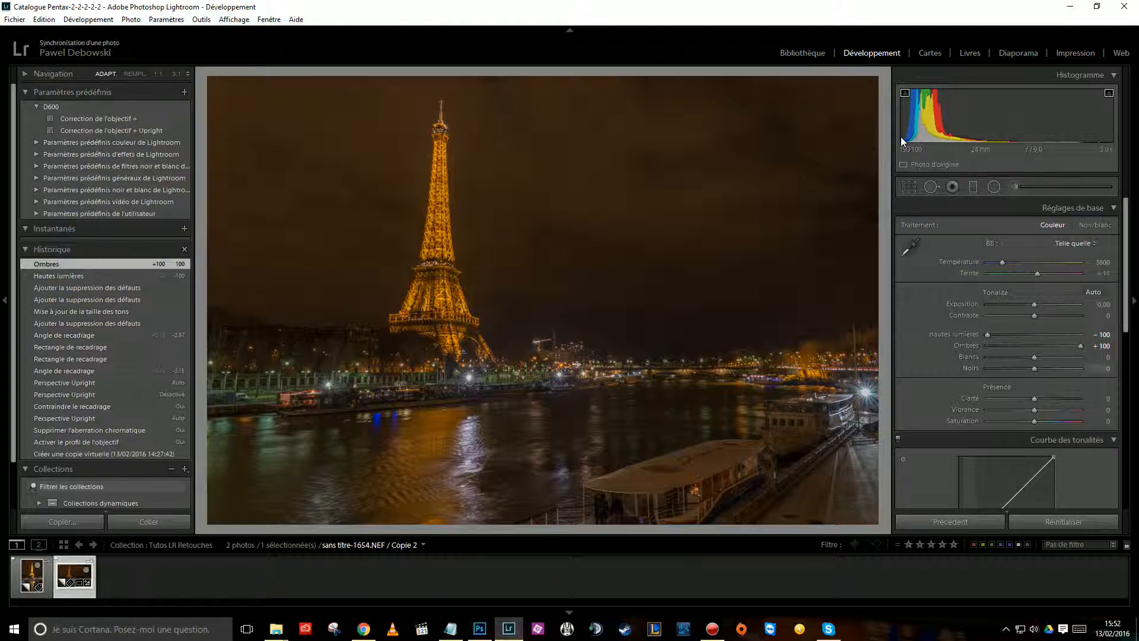
drag(1034, 357, 1057, 358)
mouse_move(1055, 361)
mouse_down()
mouse_move(1068, 359)
mouse_move(1055, 360)
mouse_up()
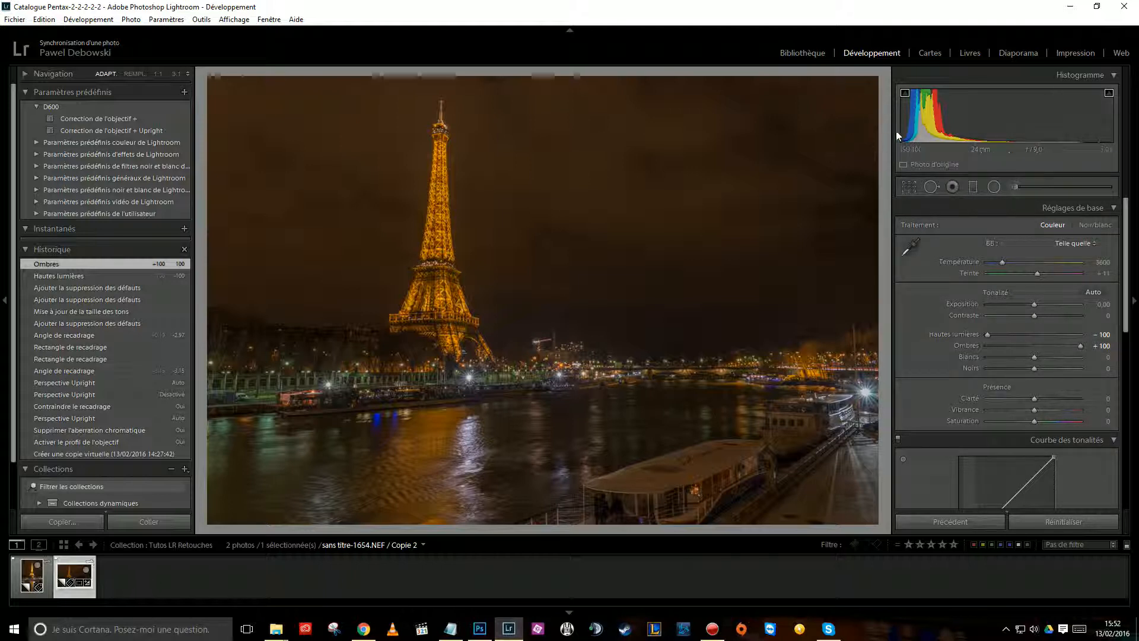
Step: Lower the blacks to -24 and raise the whites to +60 while checking the clipping warnings
drag(916, 119, 906, 118)
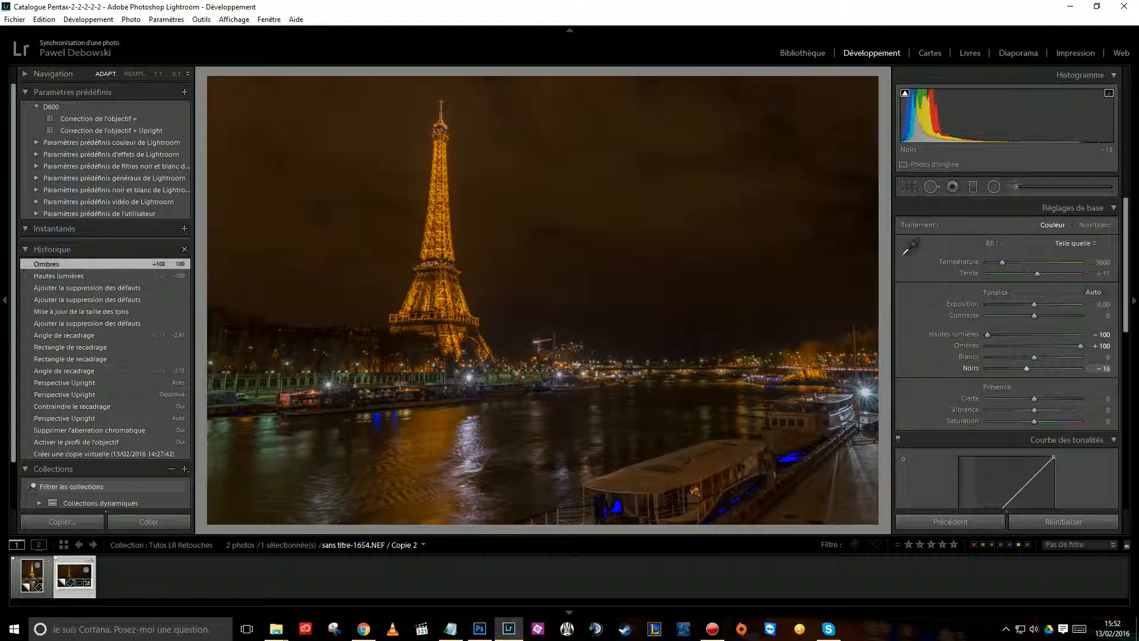
drag(905, 119, 903, 119)
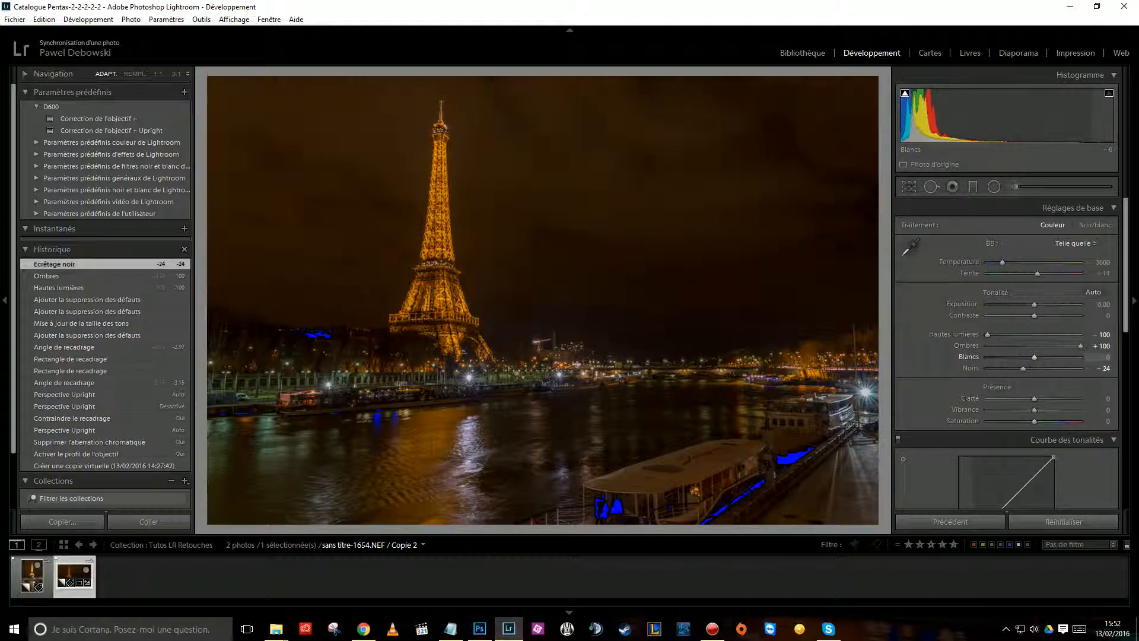
drag(1034, 357, 1063, 357)
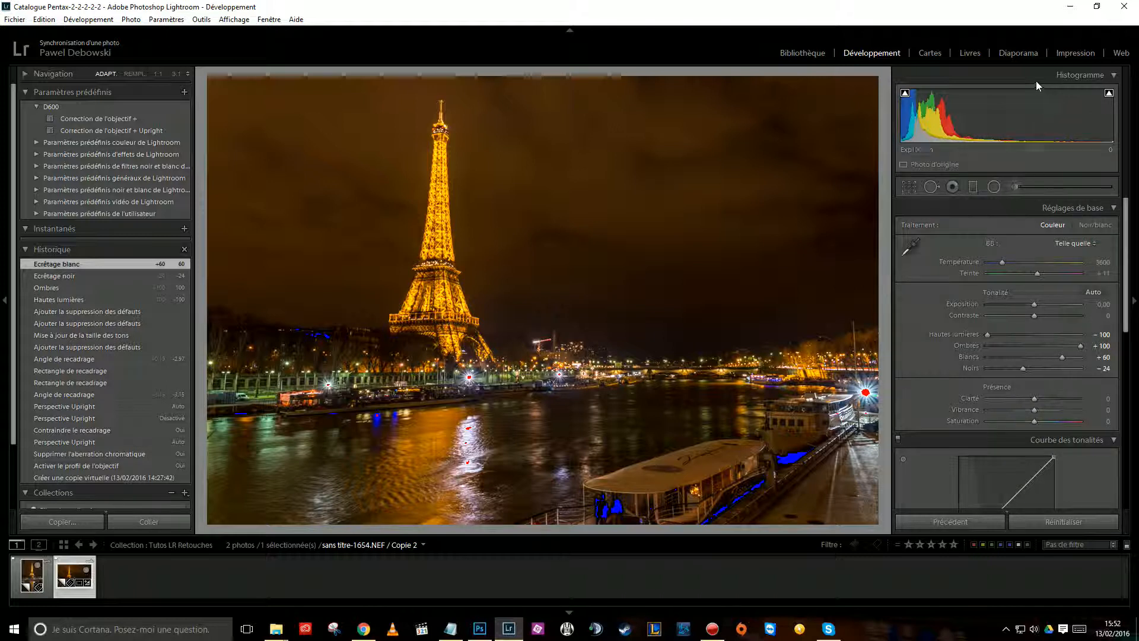
Step: Toggle the shadow and highlight clipping warnings to inspect the clipped areas, leaving both warnings off
click(904, 92)
click(1108, 93)
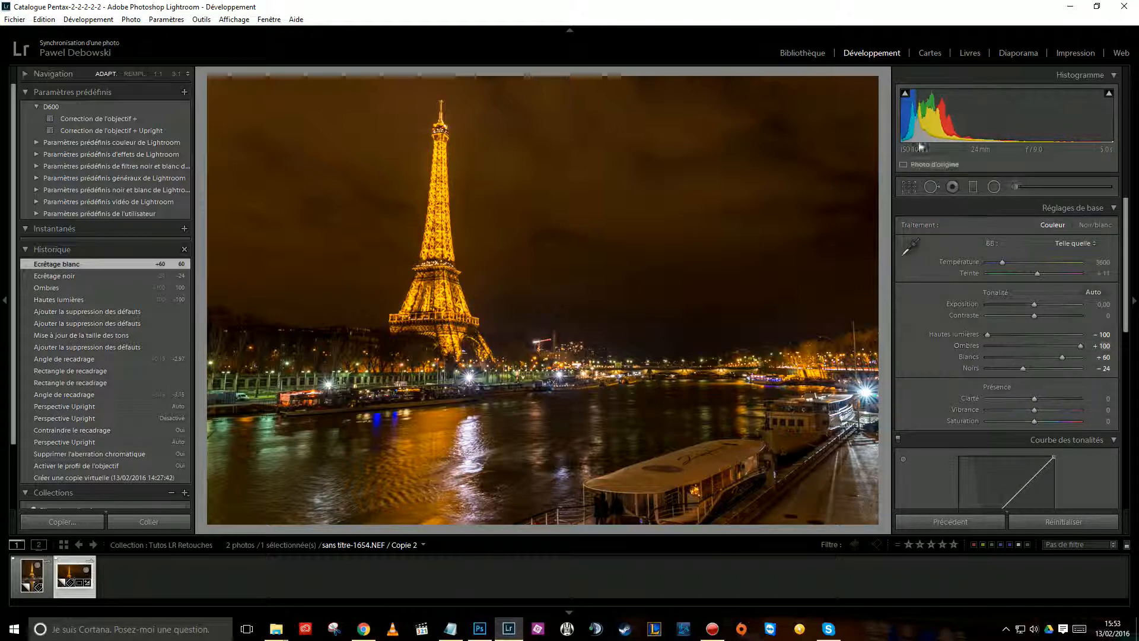
click(905, 94)
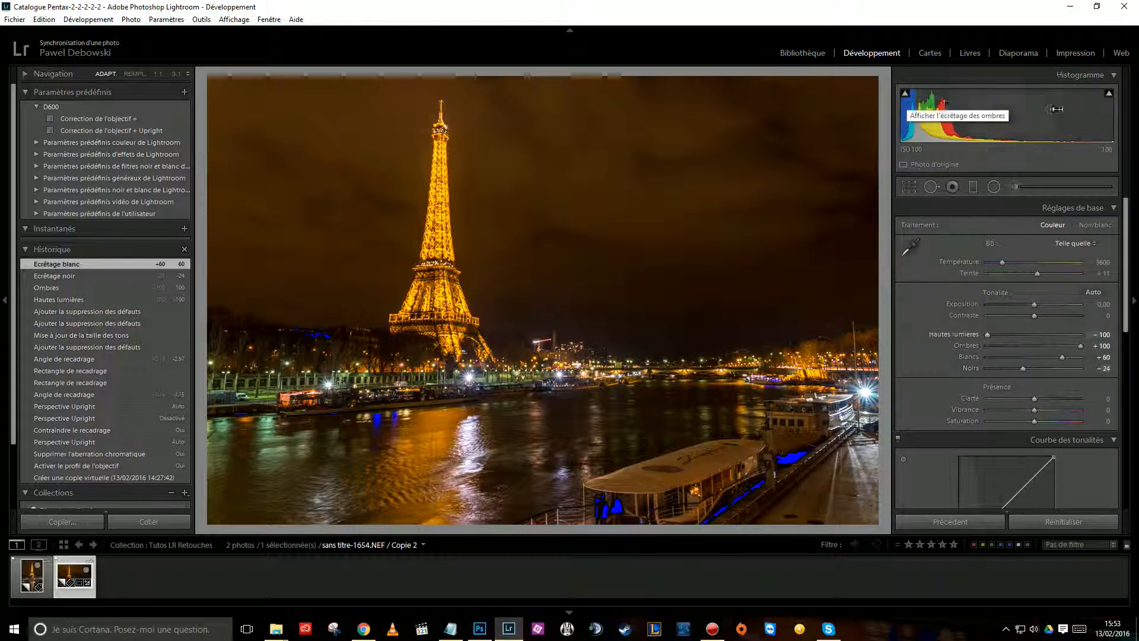
click(1108, 93)
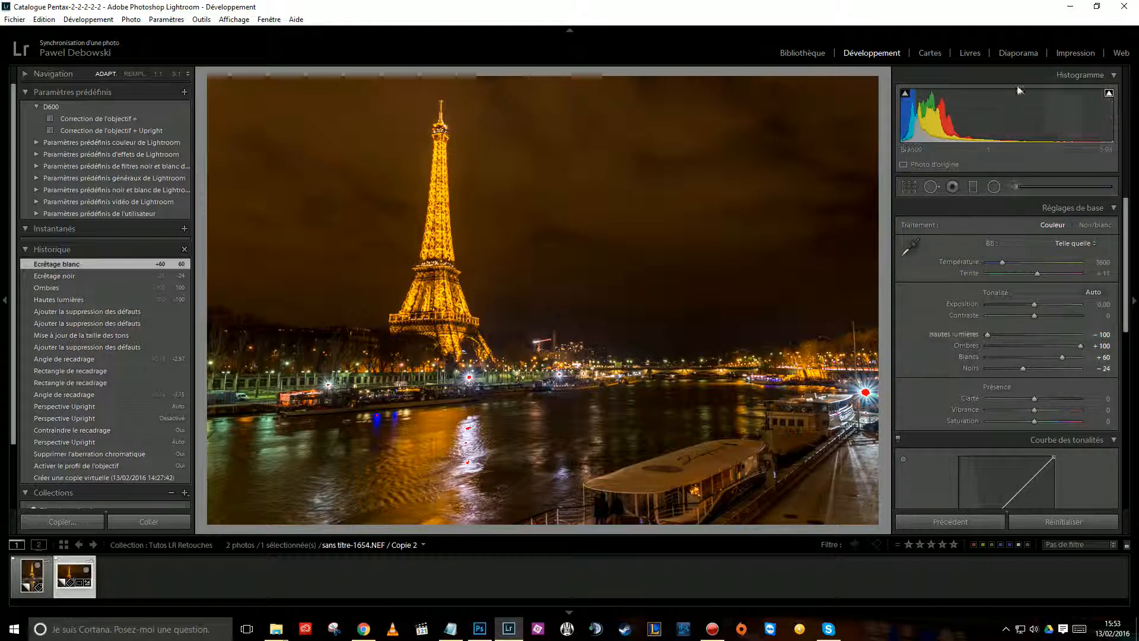
click(905, 94)
click(905, 94)
click(1108, 93)
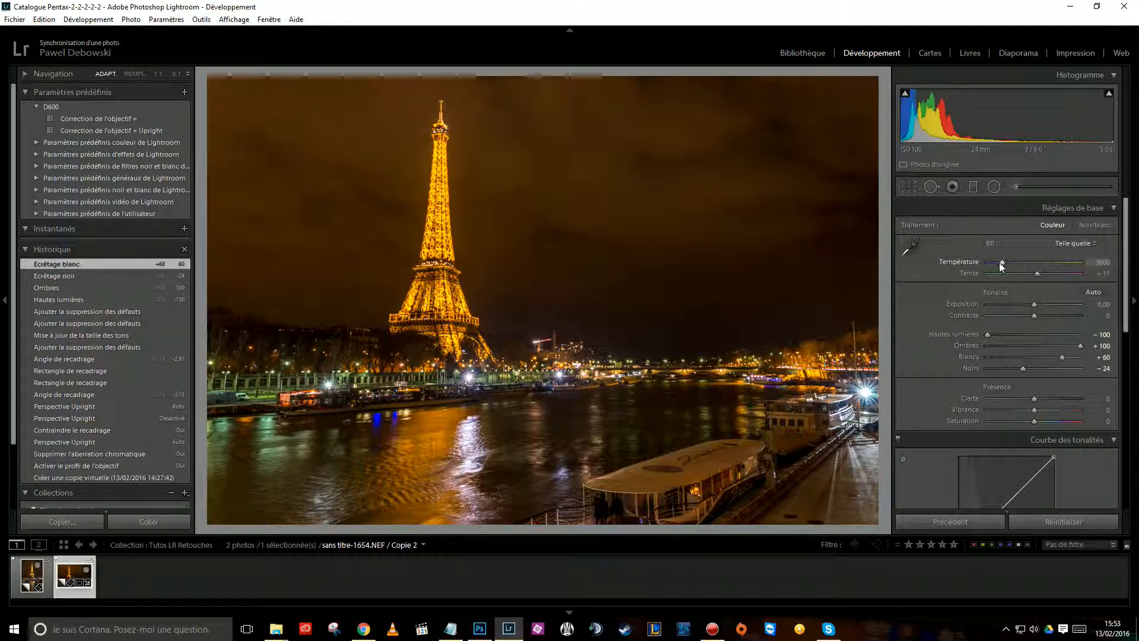
Step: Try a colour temperature of 2701 with a tint of -1, and undo both adjustments
drag(1002, 264, 1035, 272)
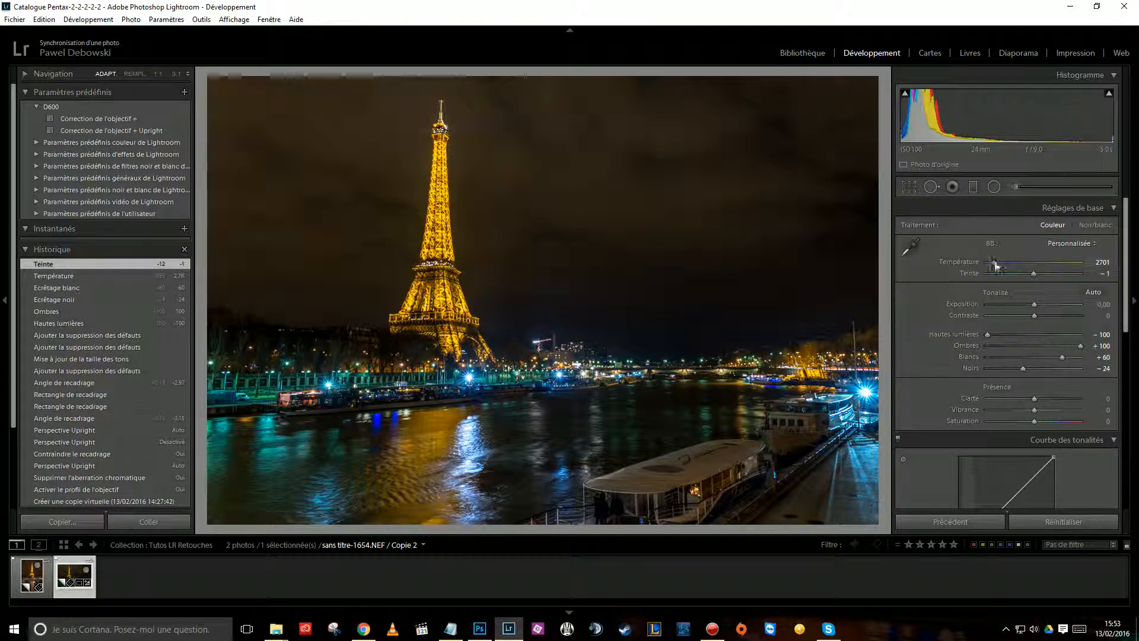
key(ctrl+z)
key(ctrl+z)
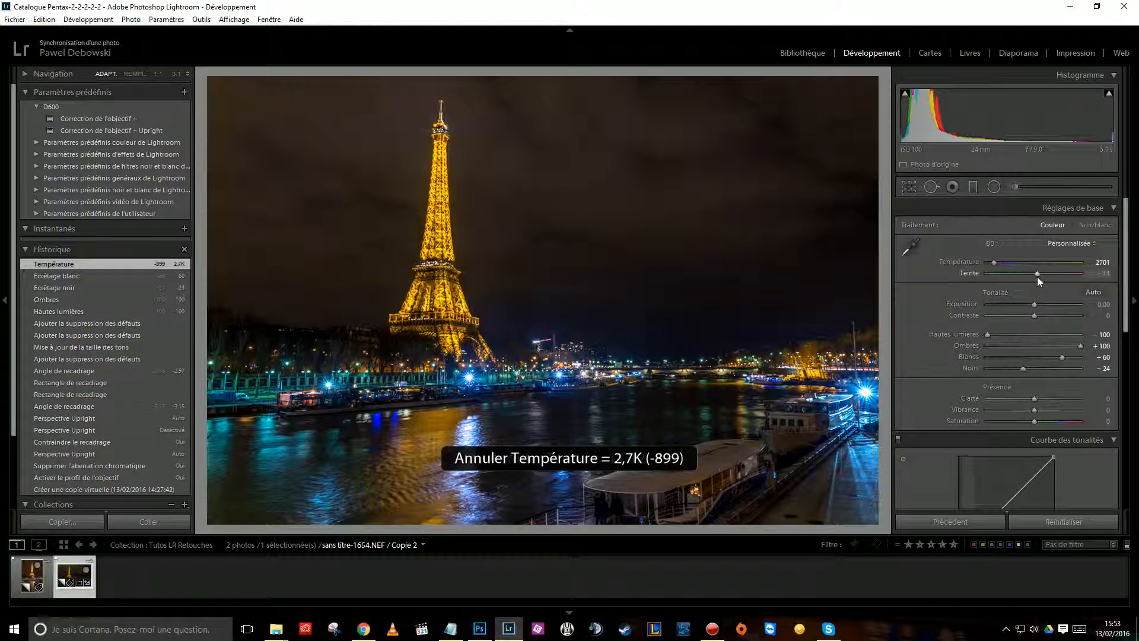
Step: Try the Auto white balance preset, and restore the as-shot setting (Telle quelle)
click(1075, 244)
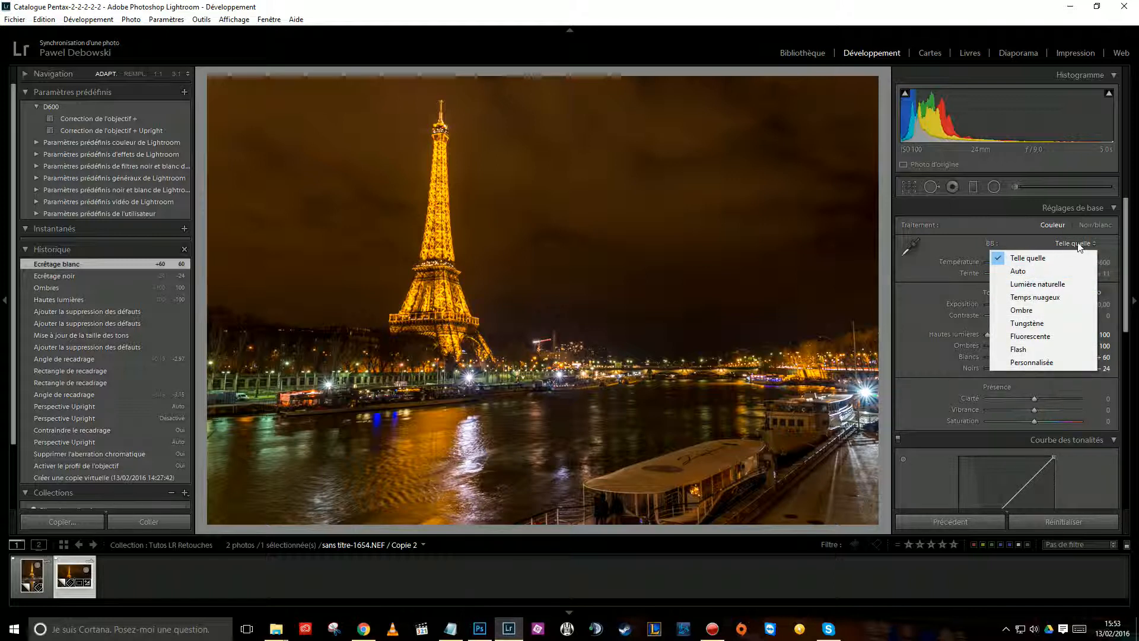
click(1034, 271)
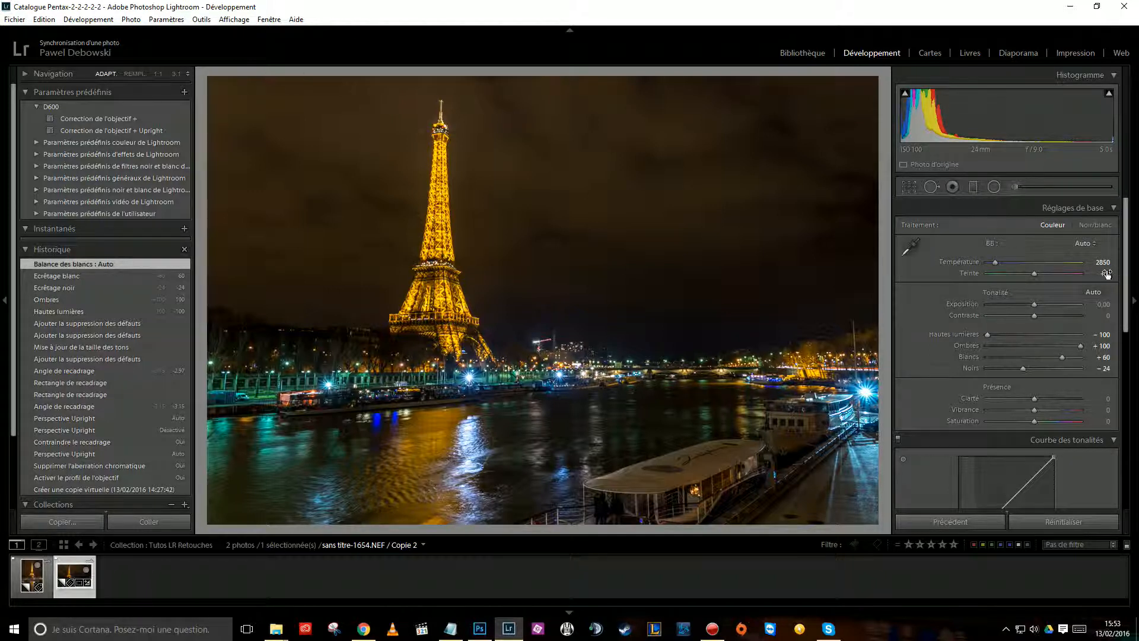
click(1084, 245)
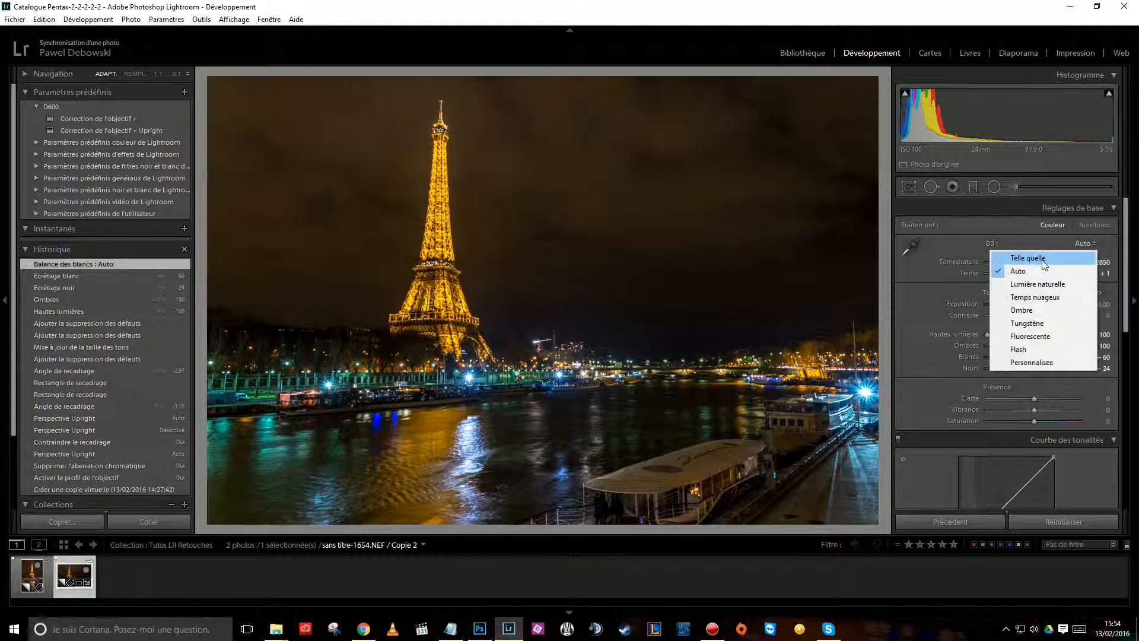
click(1030, 264)
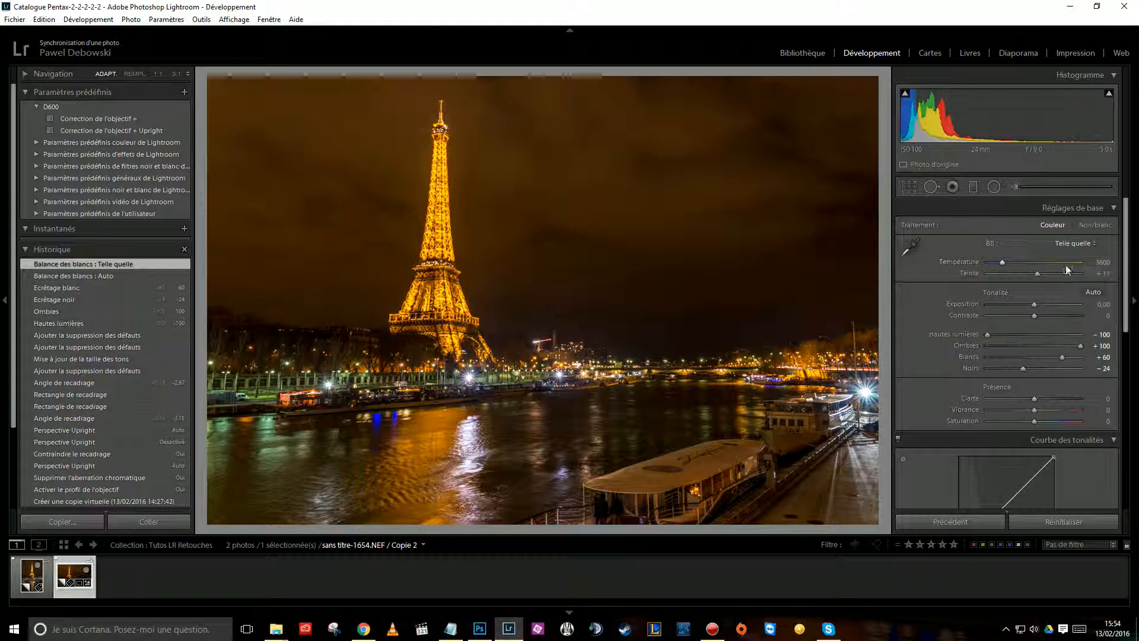
Step: Set the colour temperature to 2900 and the tint to +3
drag(1095, 261, 1035, 271)
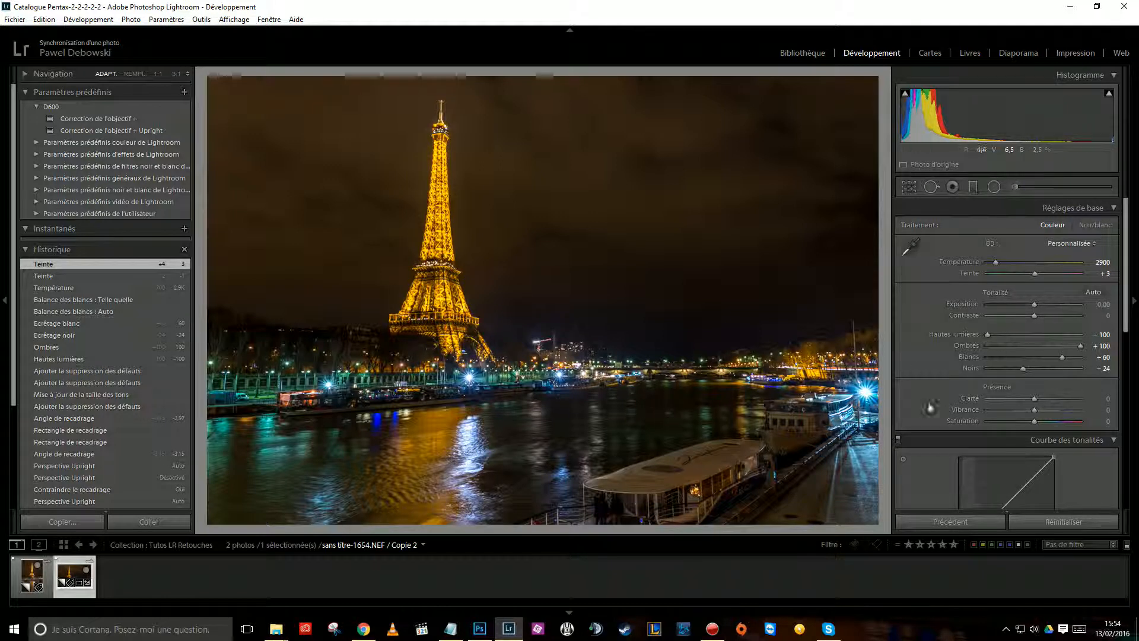
Step: Collapse all the development adjustment sections and expand only the TSL hue settings
drag(1126, 303, 1124, 358)
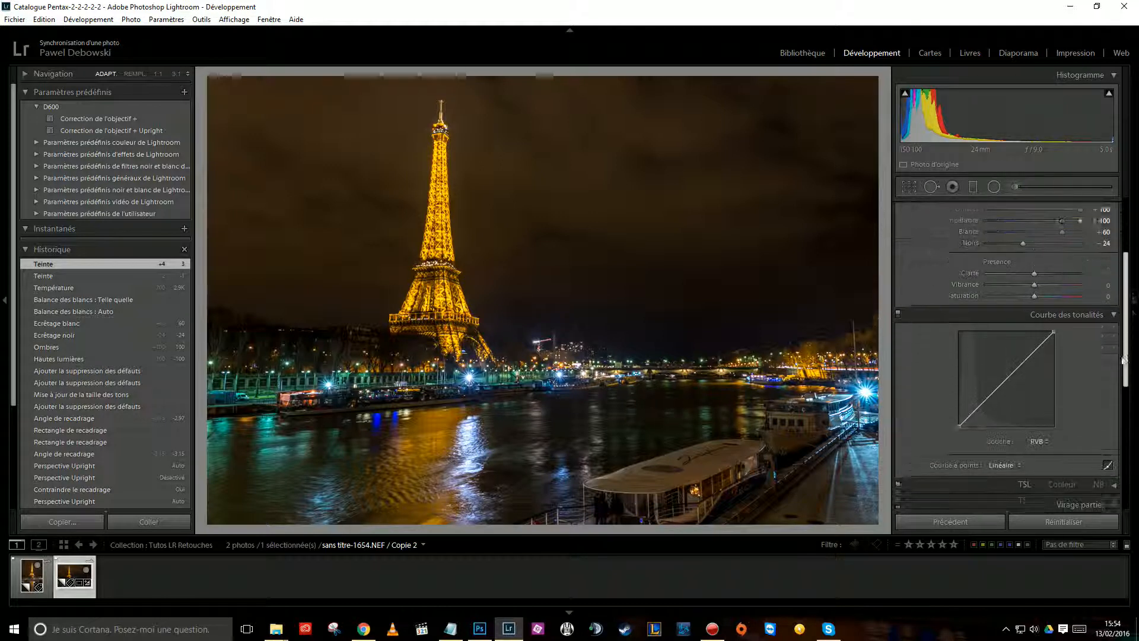
scroll(1124, 359, down, 3)
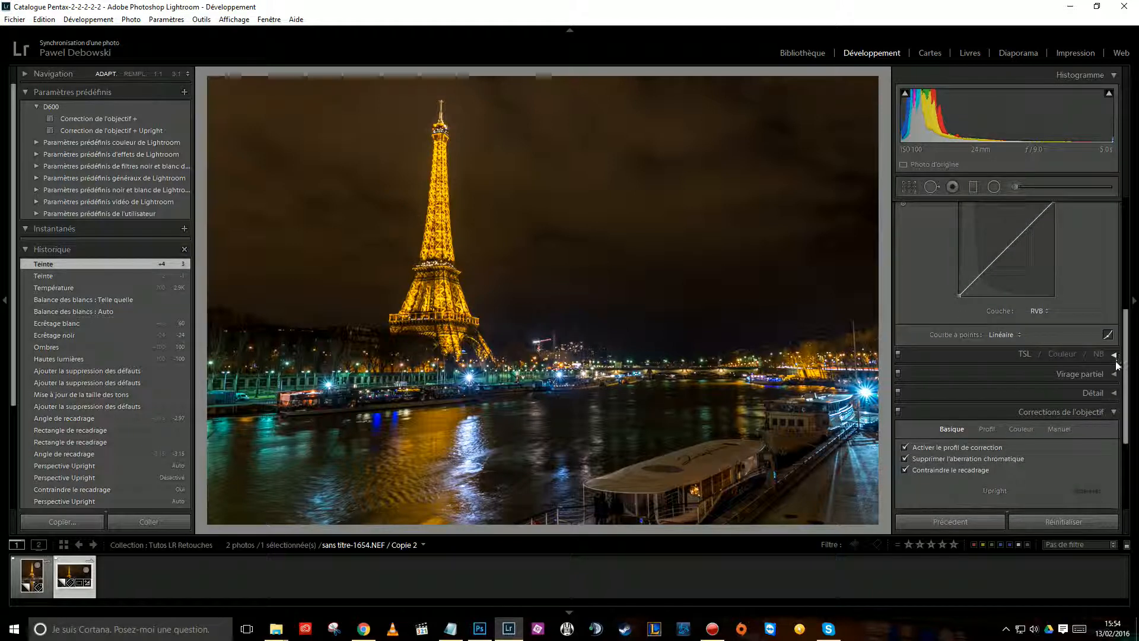
click(1114, 356)
scroll(1112, 391, down, 3)
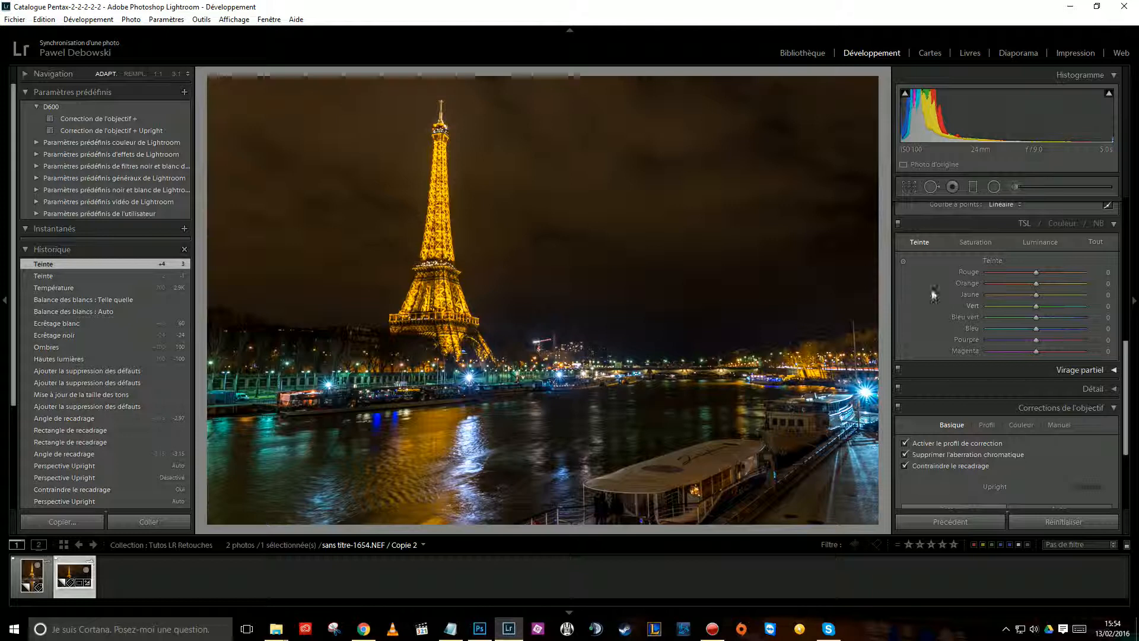
drag(1128, 411, 1123, 385)
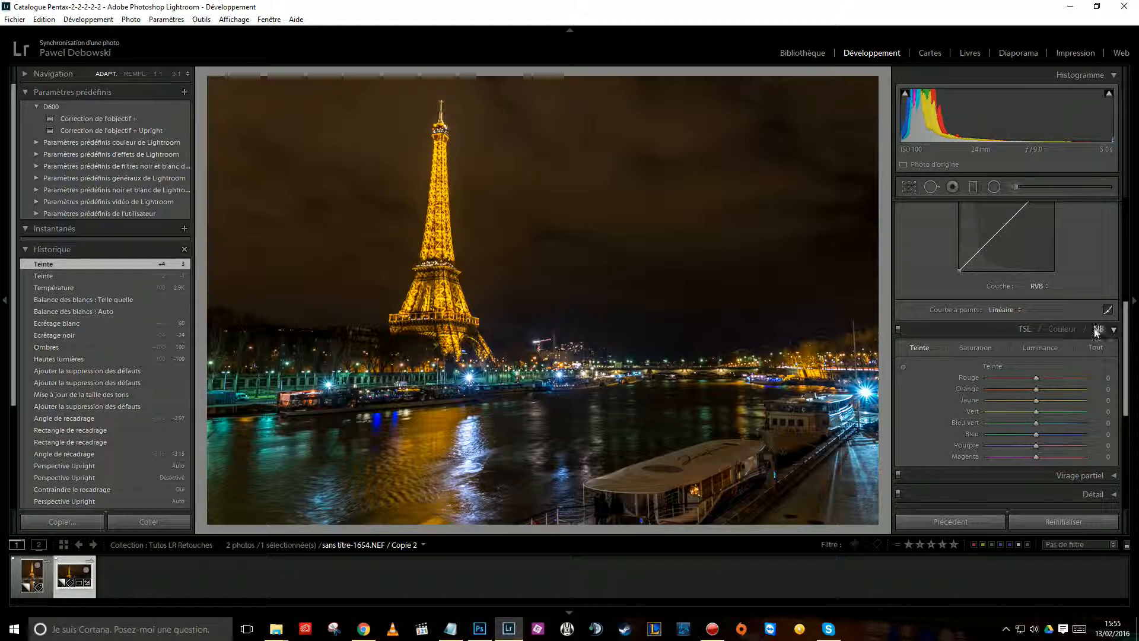
ctrl+click(996, 330)
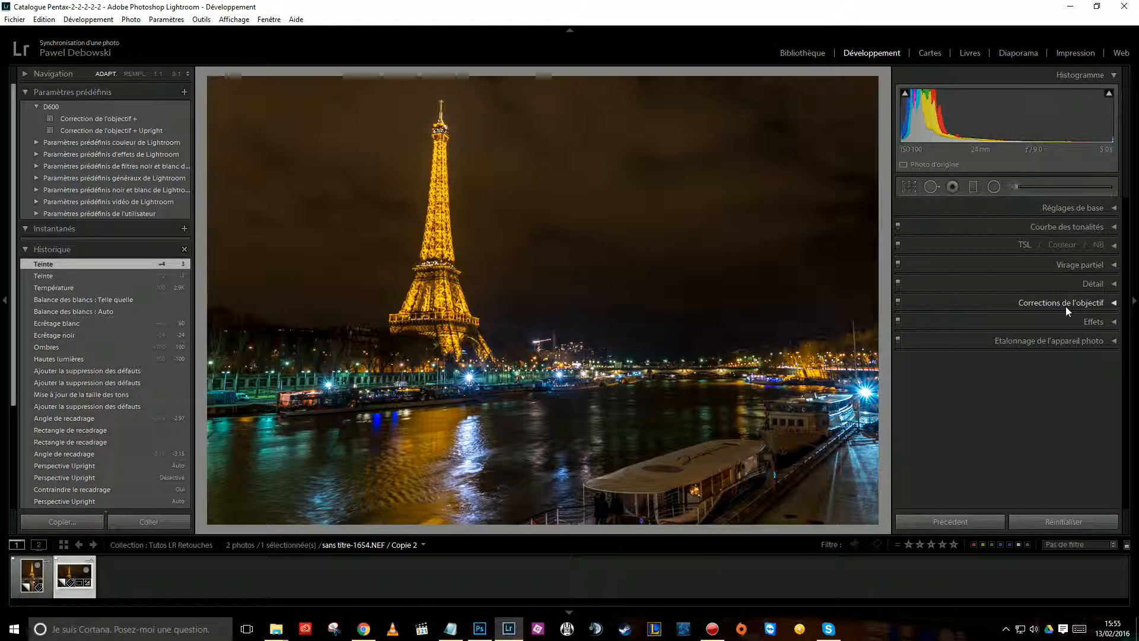
click(1002, 244)
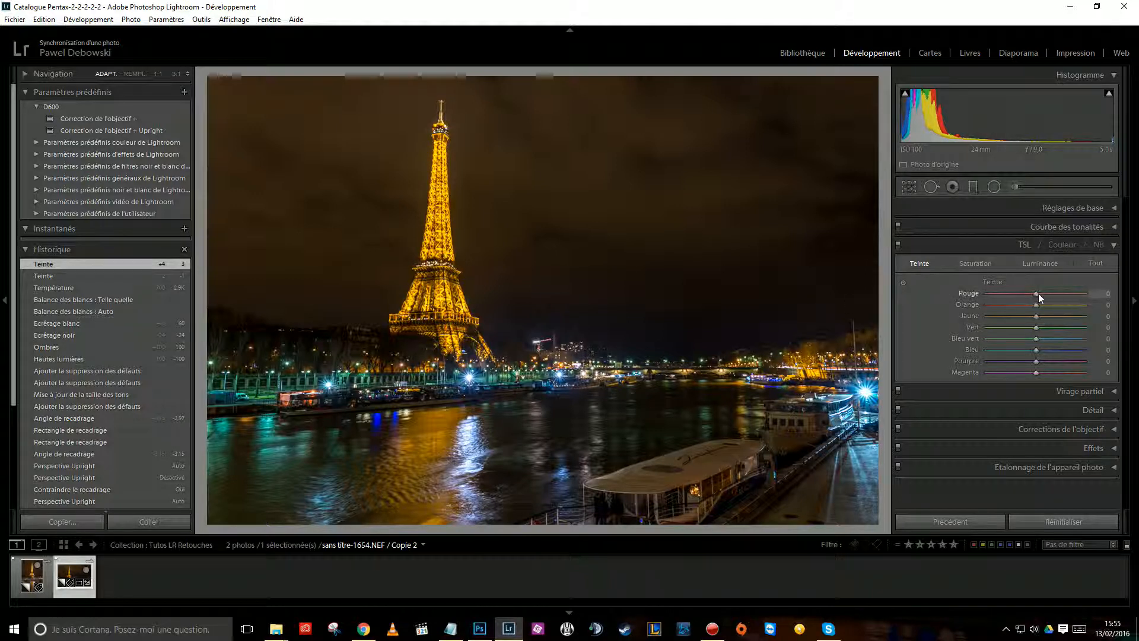
Step: Try shifting the yellow hue in both directions up to +100, and reset it to 0
drag(1054, 316, 986, 320)
drag(1011, 316, 1088, 318)
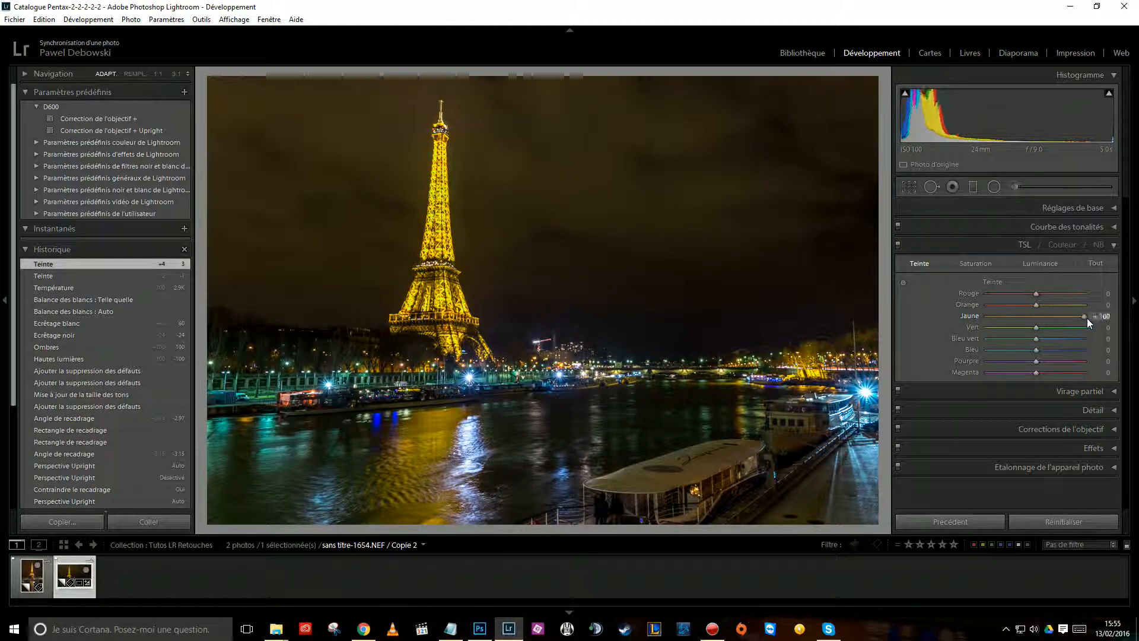
drag(1083, 315, 1044, 320)
click(1101, 316)
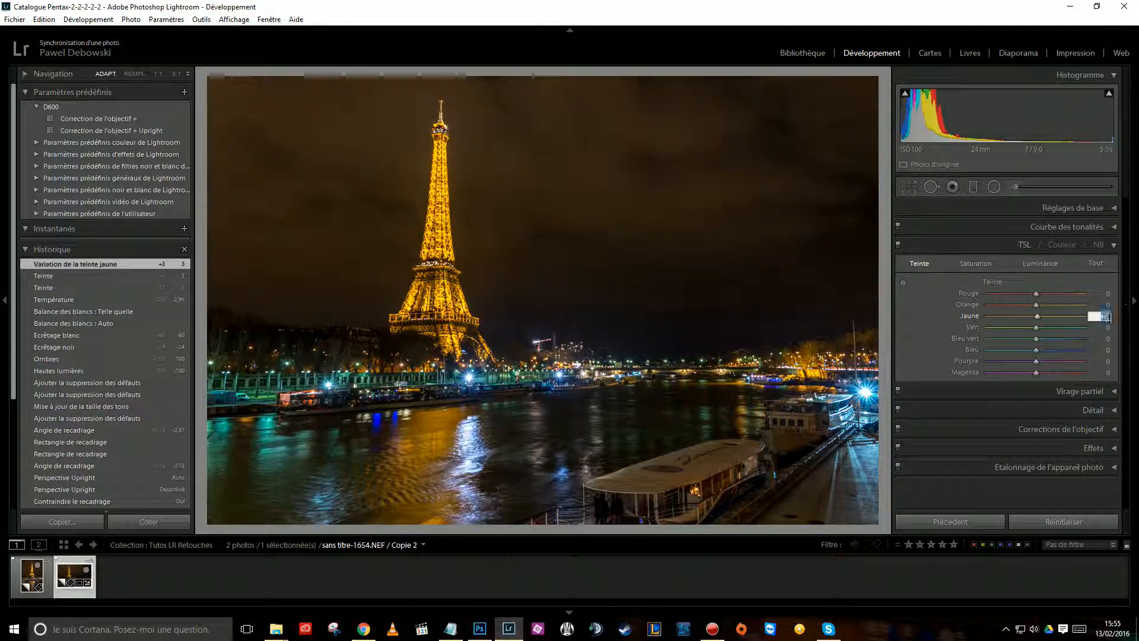
text(0)
key(Return)
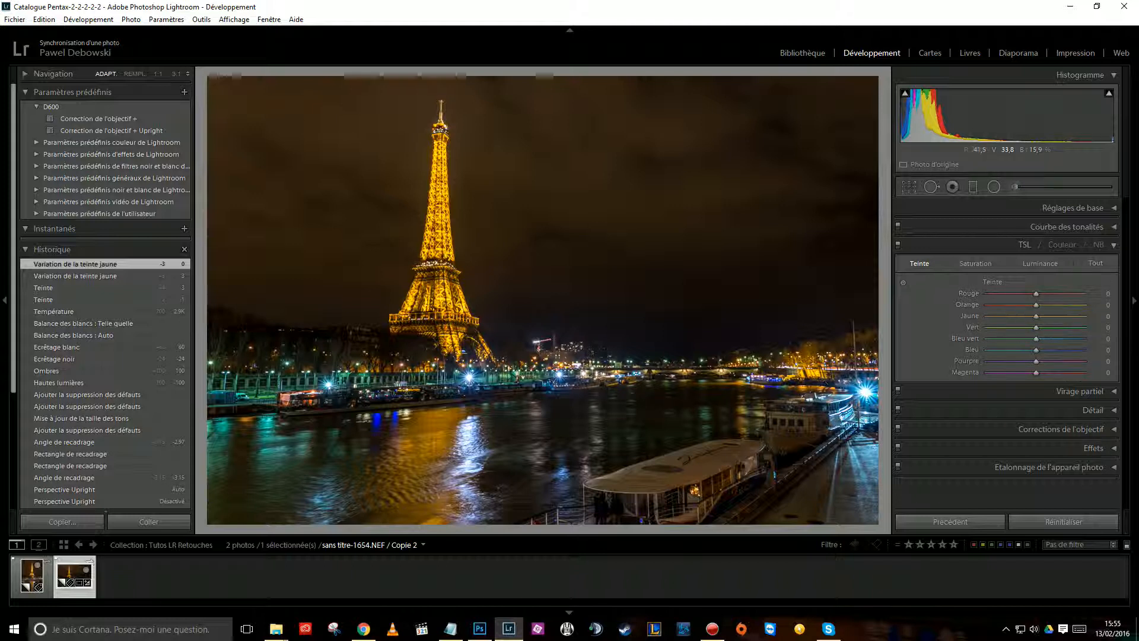
Step: Shift the hues to orange +23, yellow -6, blue +3 and purple +1, using targeted adjustment on the tower and water reflections
click(903, 284)
mouse_move(439, 237)
mouse_down()
mouse_move(439, 210)
mouse_move(439, 251)
mouse_move(439, 215)
mouse_move(439, 247)
mouse_move(439, 236)
mouse_up()
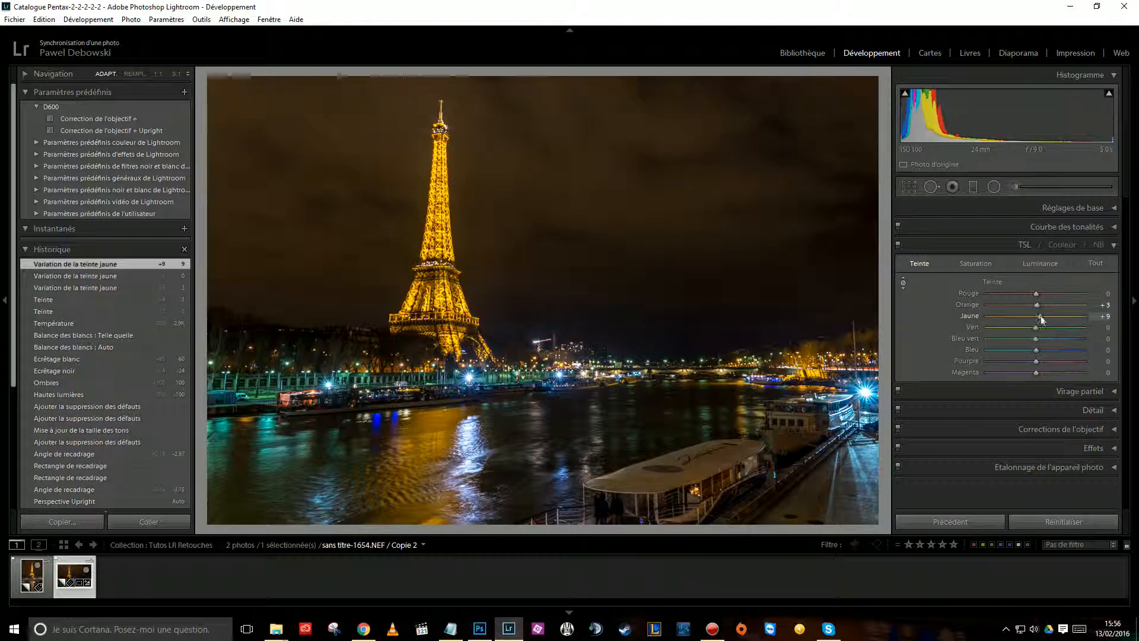
mouse_move(1055, 315)
mouse_down()
mouse_move(1033, 316)
mouse_move(1046, 304)
mouse_up()
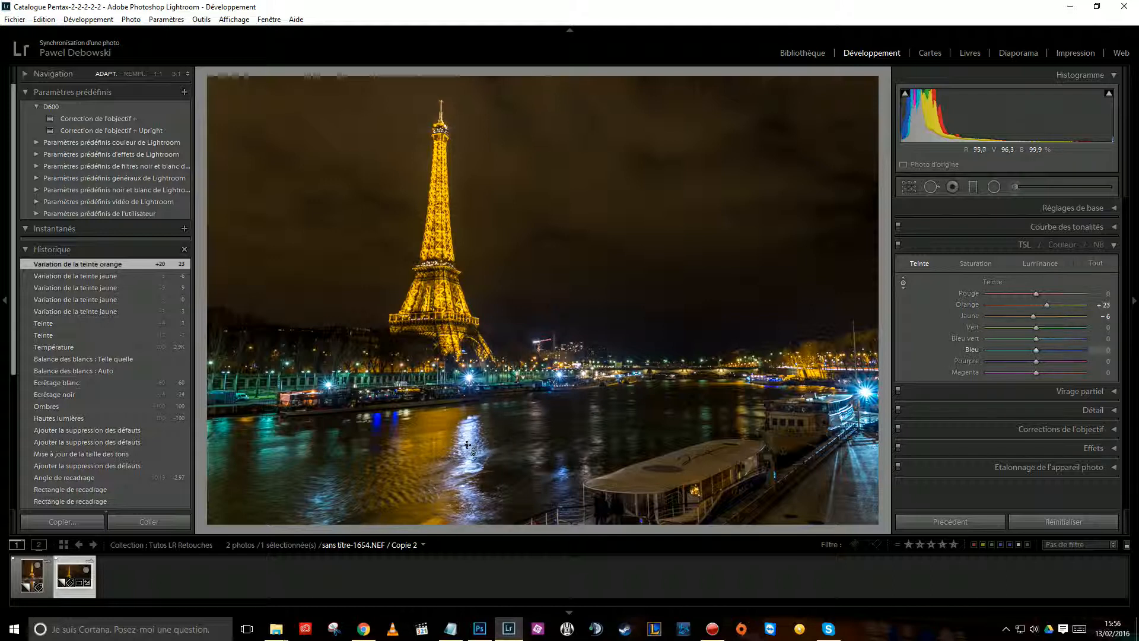
mouse_move(467, 439)
mouse_down()
mouse_move(468, 417)
mouse_move(467, 438)
mouse_up()
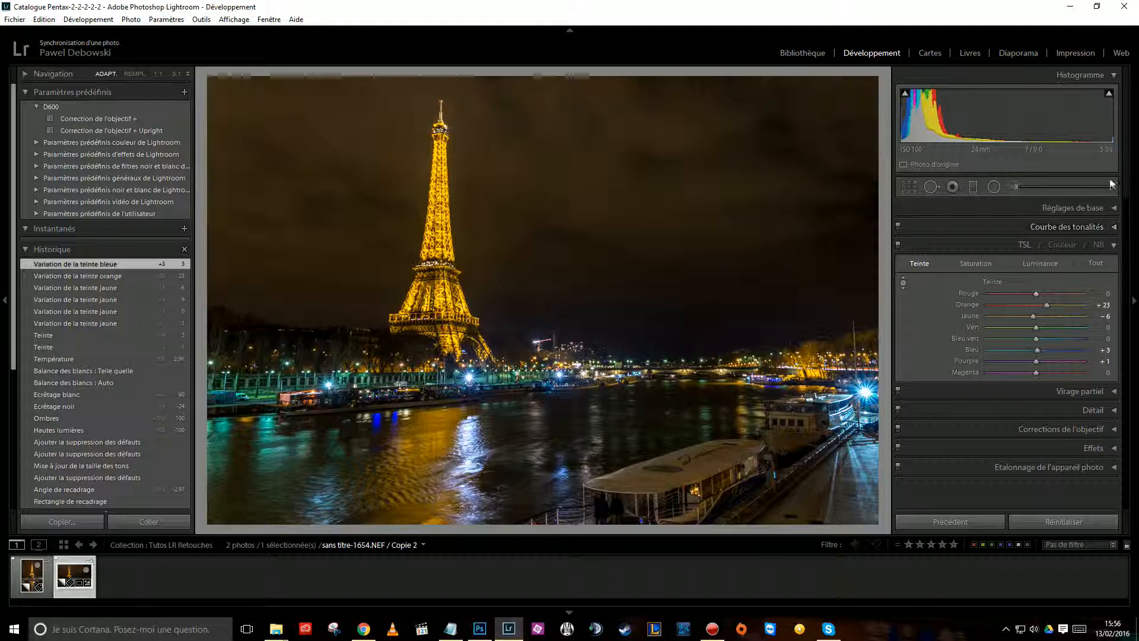
Step: Raise the saturation of orange to +9 and yellow to +7 with targeted adjustment on the golden water reflection
click(974, 266)
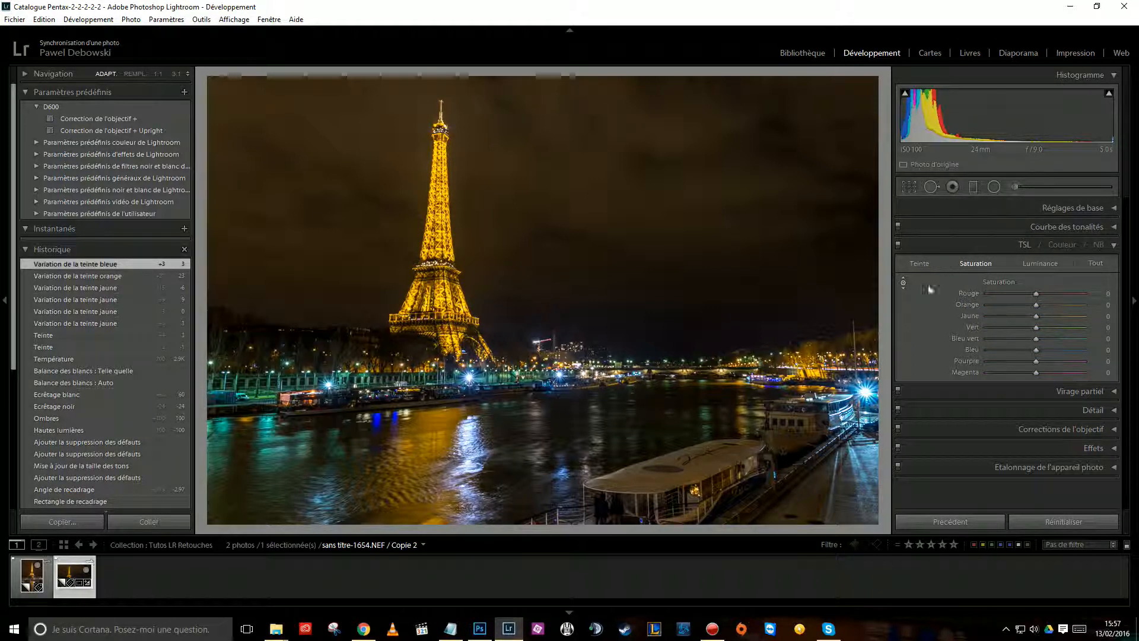
click(903, 282)
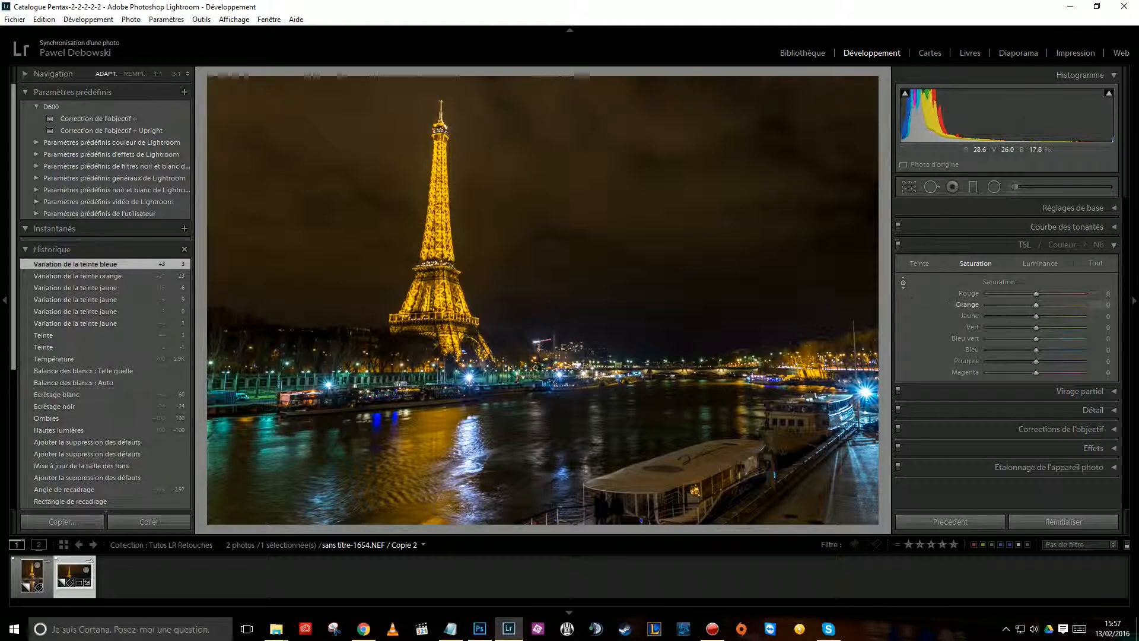
mouse_move(415, 451)
mouse_down()
mouse_move(415, 412)
mouse_move(415, 472)
mouse_move(415, 456)
mouse_up()
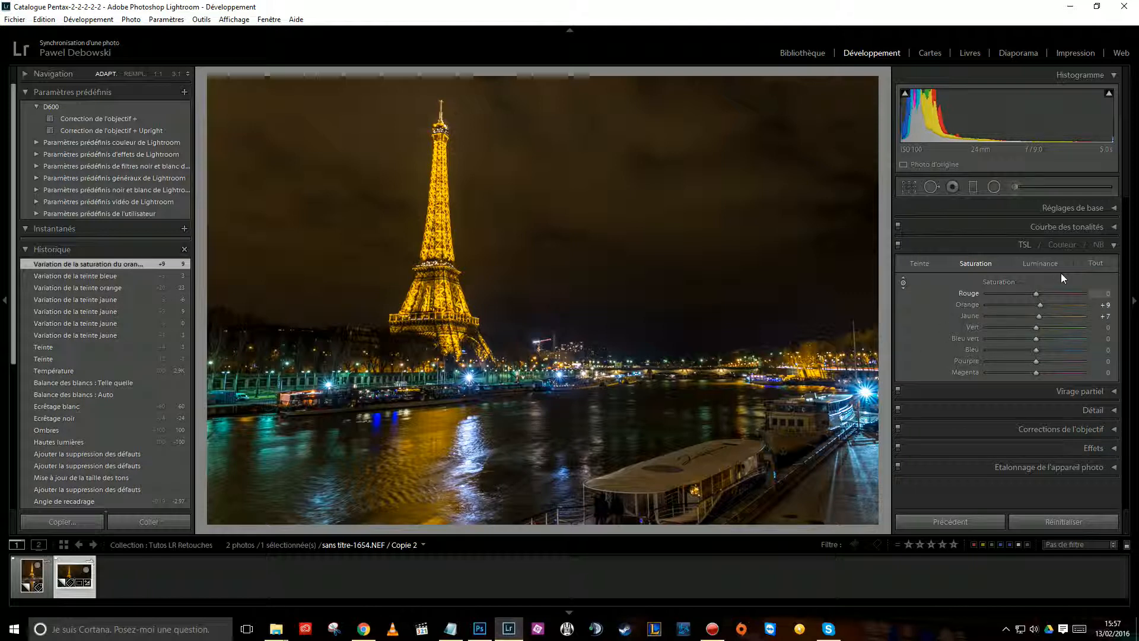
Step: Raise the luminance of the bluish water reflections to blue +73, blue-green +95, purple +14 and green +6 with targeted adjustment
click(1041, 263)
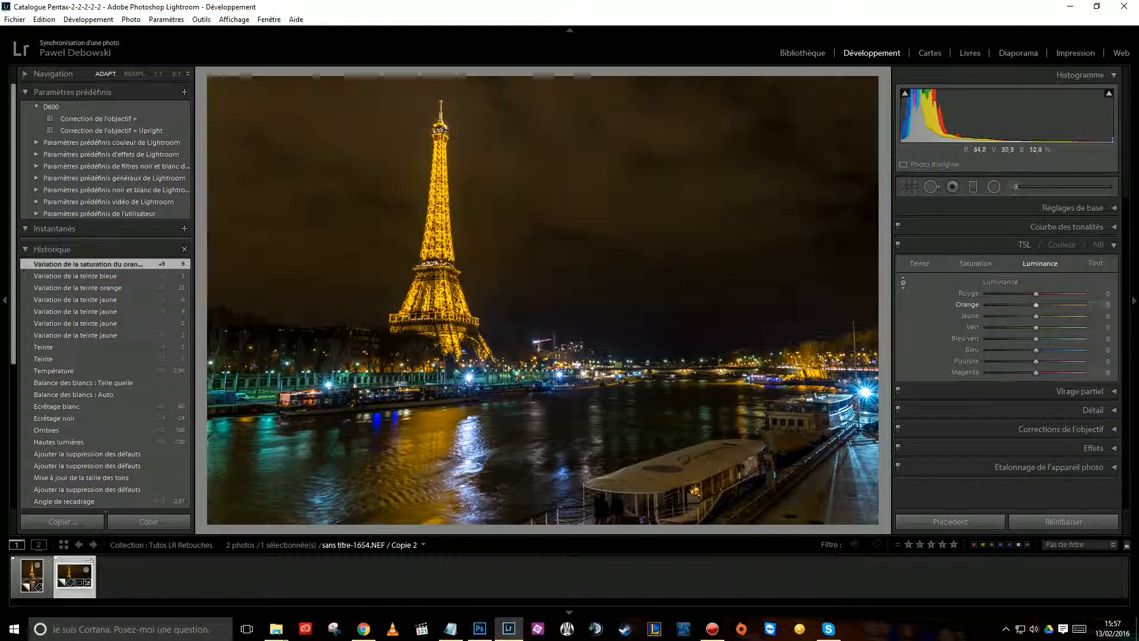
drag(466, 455, 465, 424)
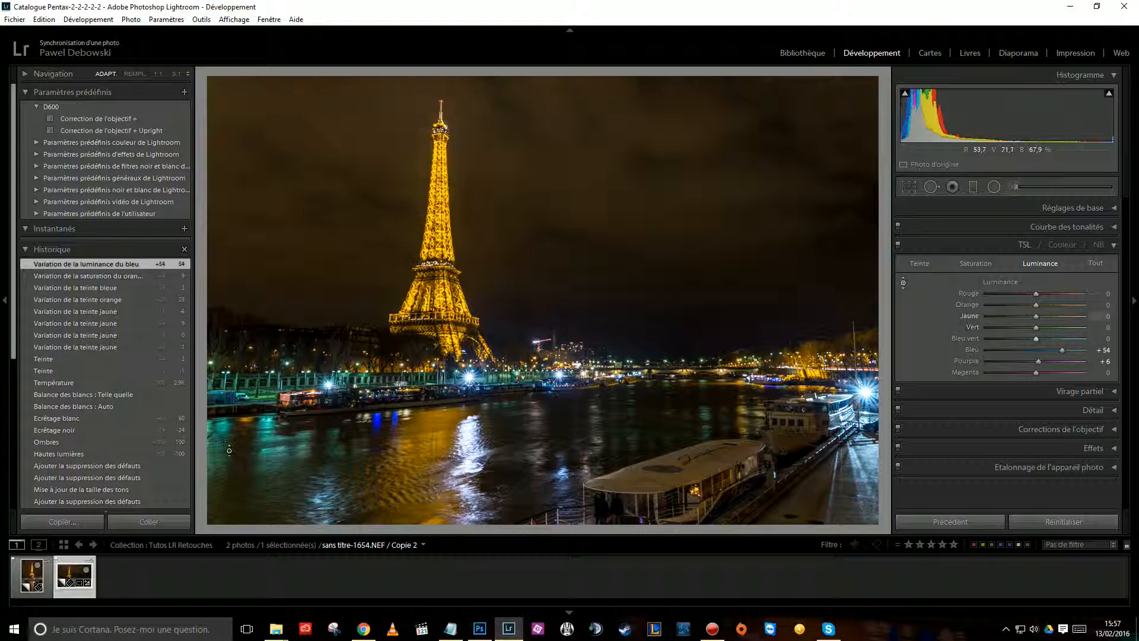
drag(261, 428, 261, 407)
drag(376, 423, 376, 414)
mouse_move(299, 451)
mouse_down()
mouse_move(299, 430)
mouse_move(301, 446)
mouse_up()
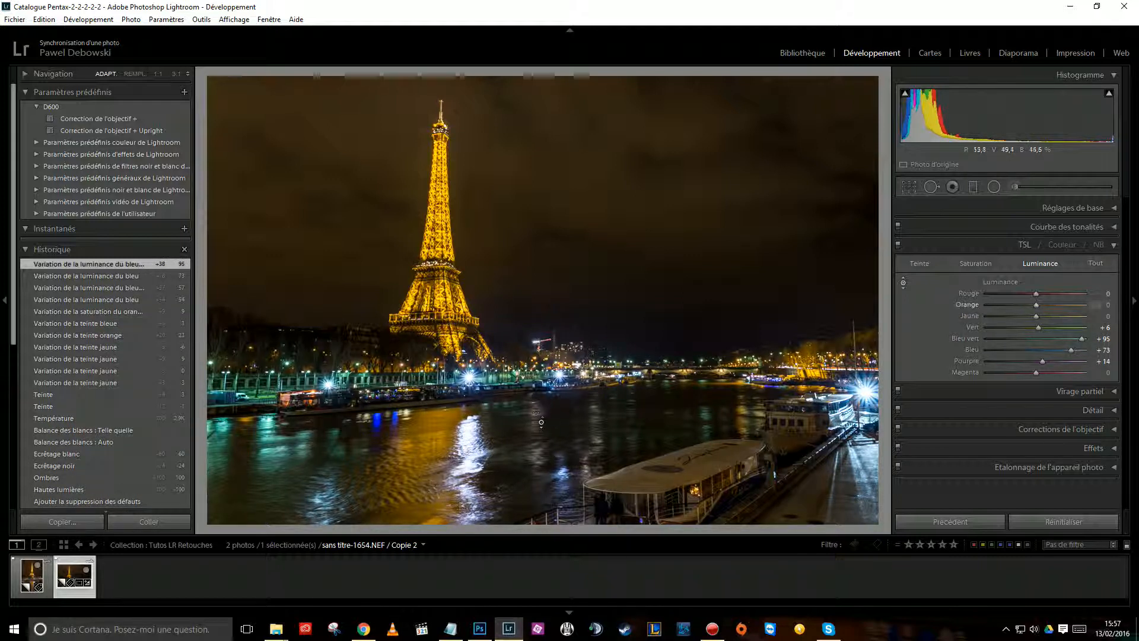
Step: Brighten the warm tones in the river by raising luminance to orange +64, yellow +36 and green +12 with targeted adjustment
drag(539, 418, 539, 393)
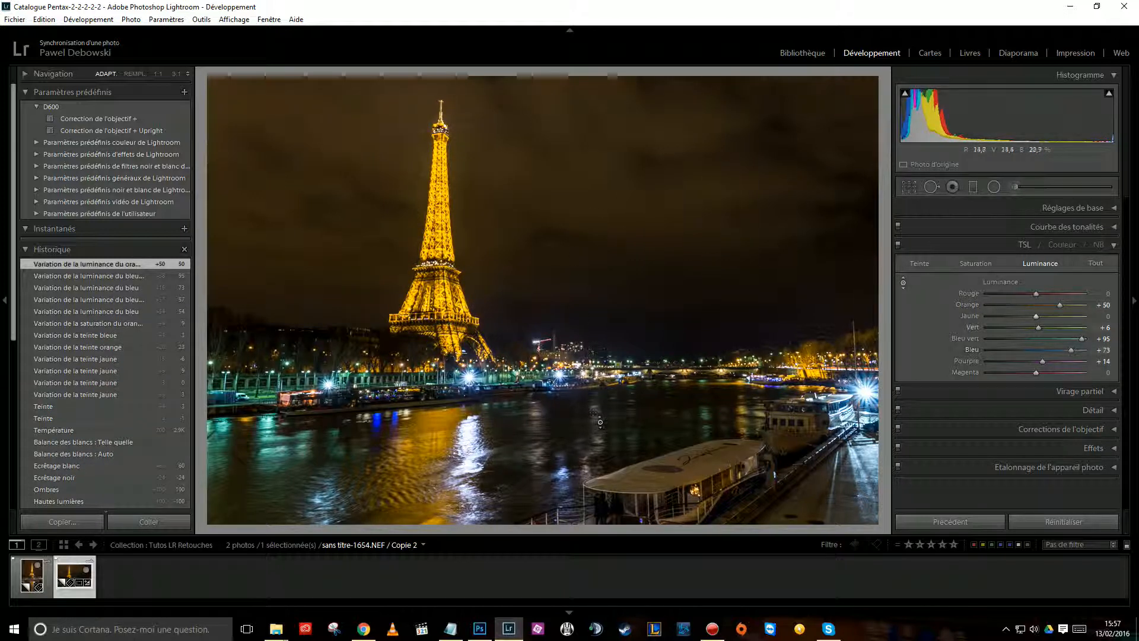
drag(605, 448, 605, 437)
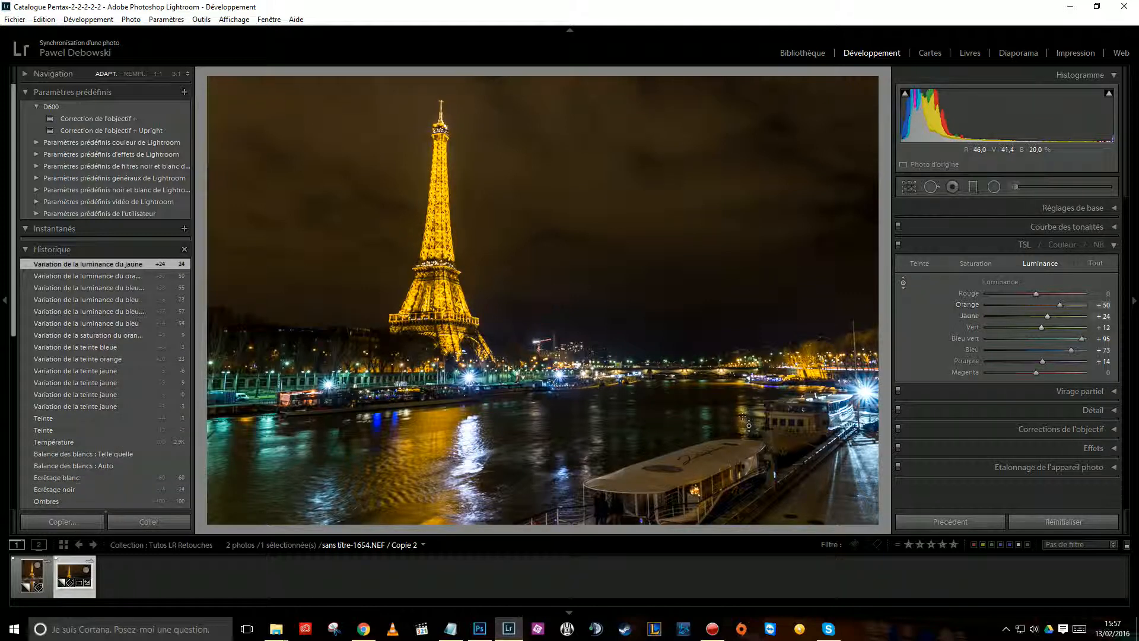
drag(745, 414, 745, 406)
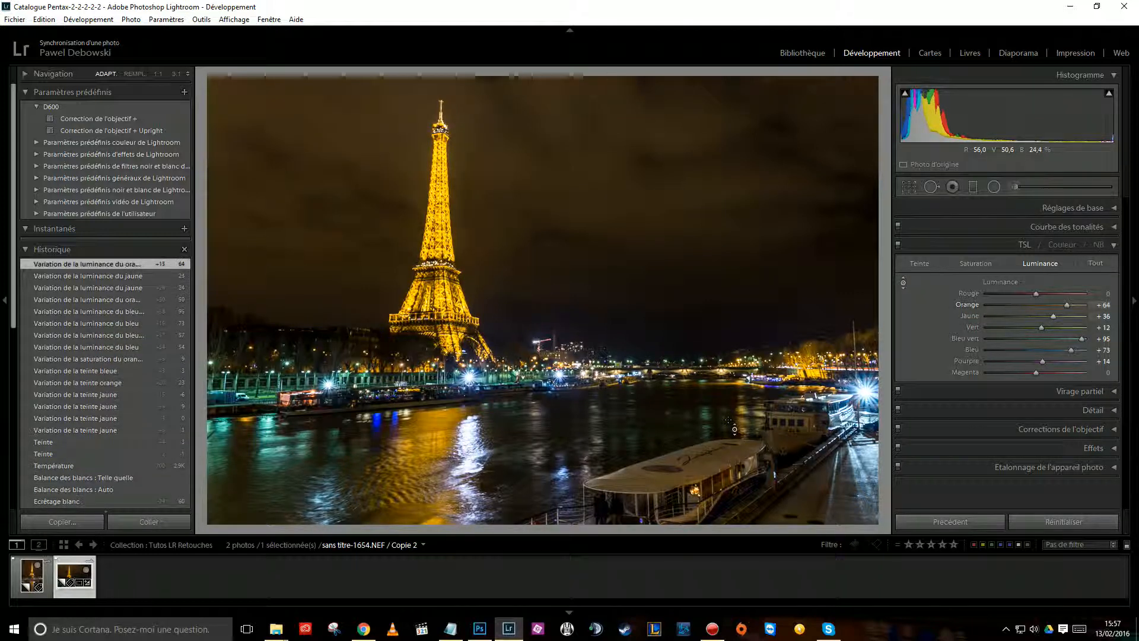
Step: Raise the luminance of green to +45 and blue-green to +100 with targeted adjustment on the river, and compare with colour adjustments disabled
drag(692, 401, 692, 392)
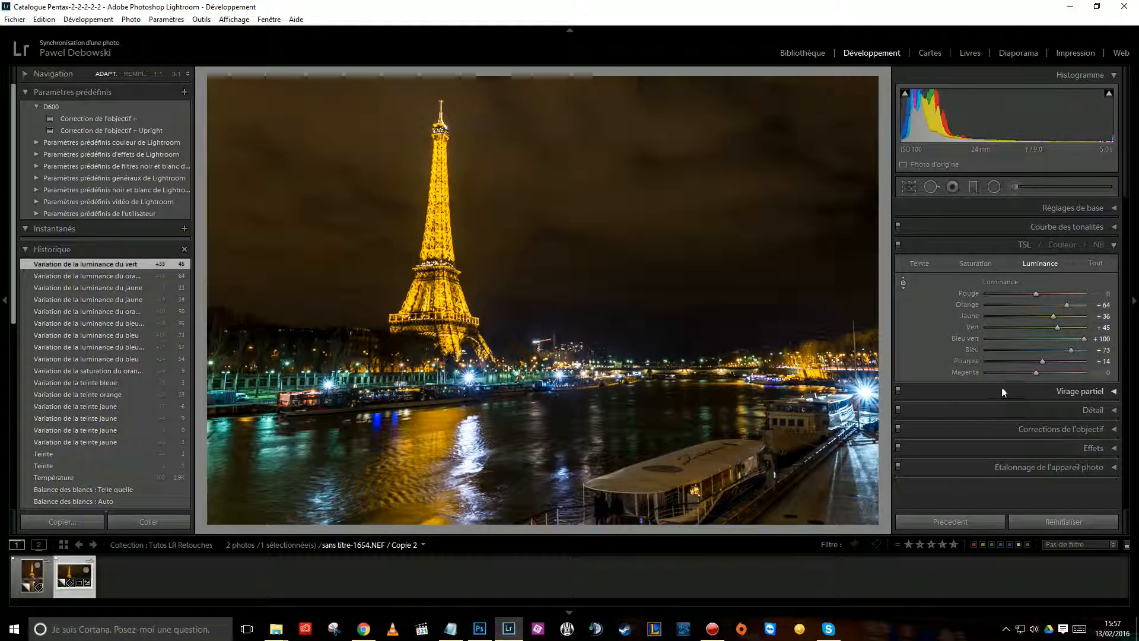
click(899, 243)
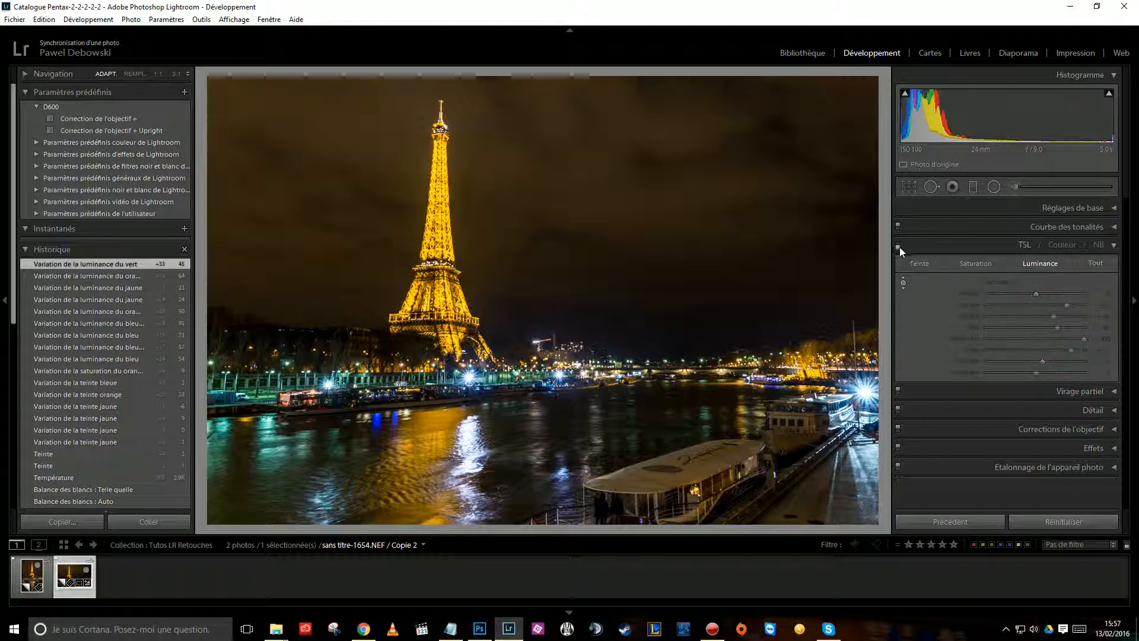
click(898, 245)
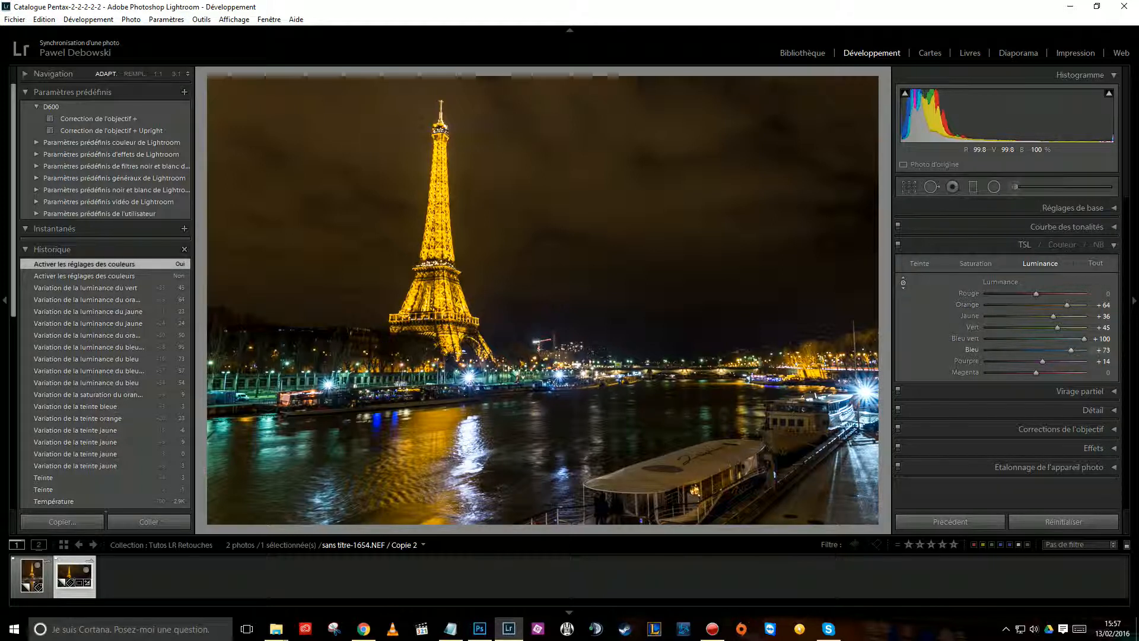
Step: Lower the luminance of blue to -2 and blue-green to +97 with targeted adjustment on the bright blue-white light by the quay
key(Down)
key(Down)
key(Down)
key(Down)
key(Down)
key(Down)
key(Down)
key(Down)
key(Down)
key(Down)
key(Down)
key(Down)
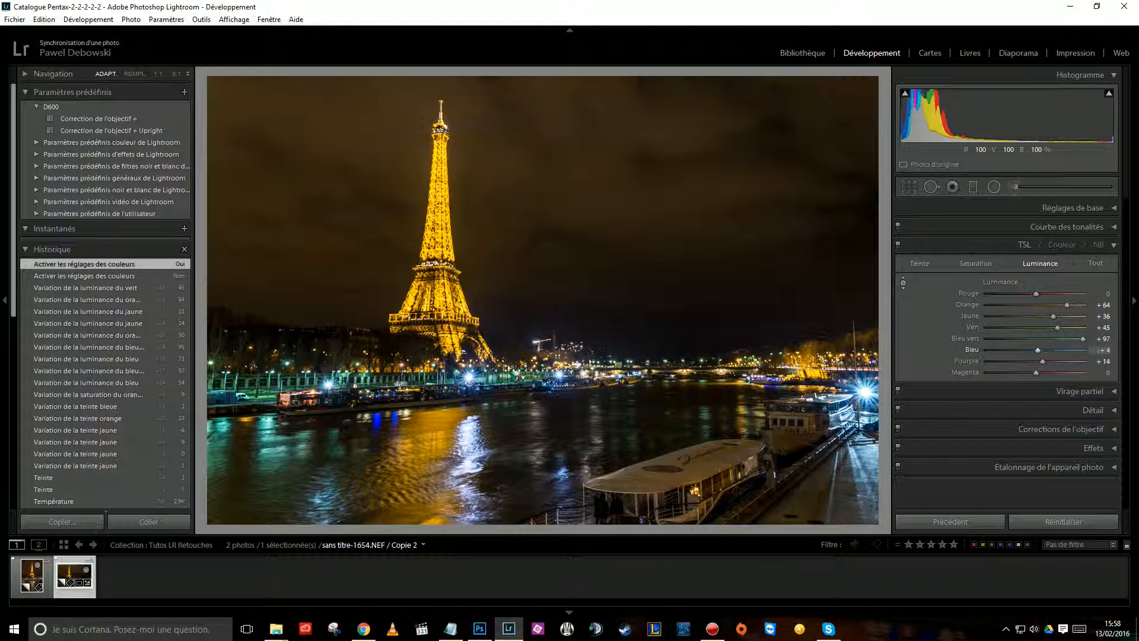
drag(469, 376, 470, 377)
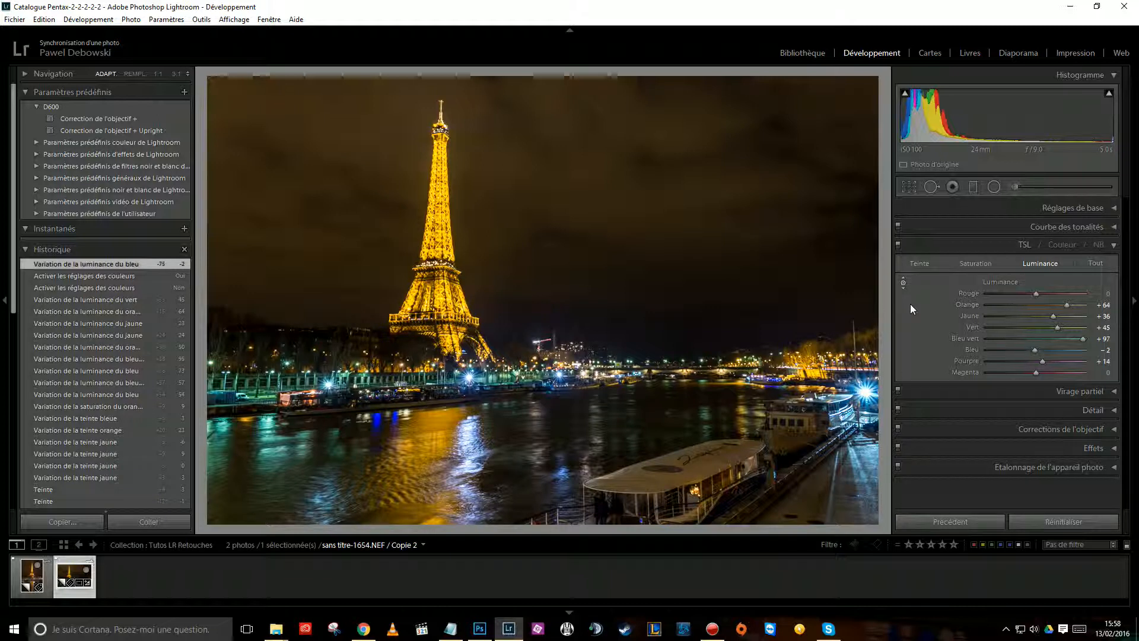
Step: Darken the photo's edges with a post-crop vignette amount of -22 in the highlight priority style
click(1114, 245)
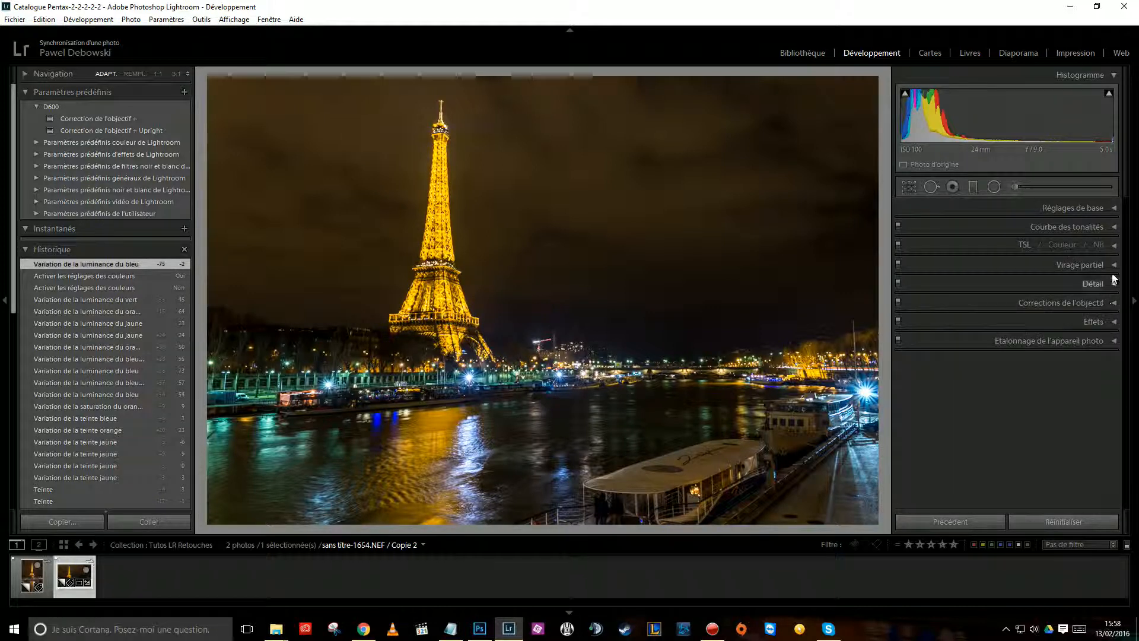
click(1113, 265)
click(1113, 265)
click(1107, 284)
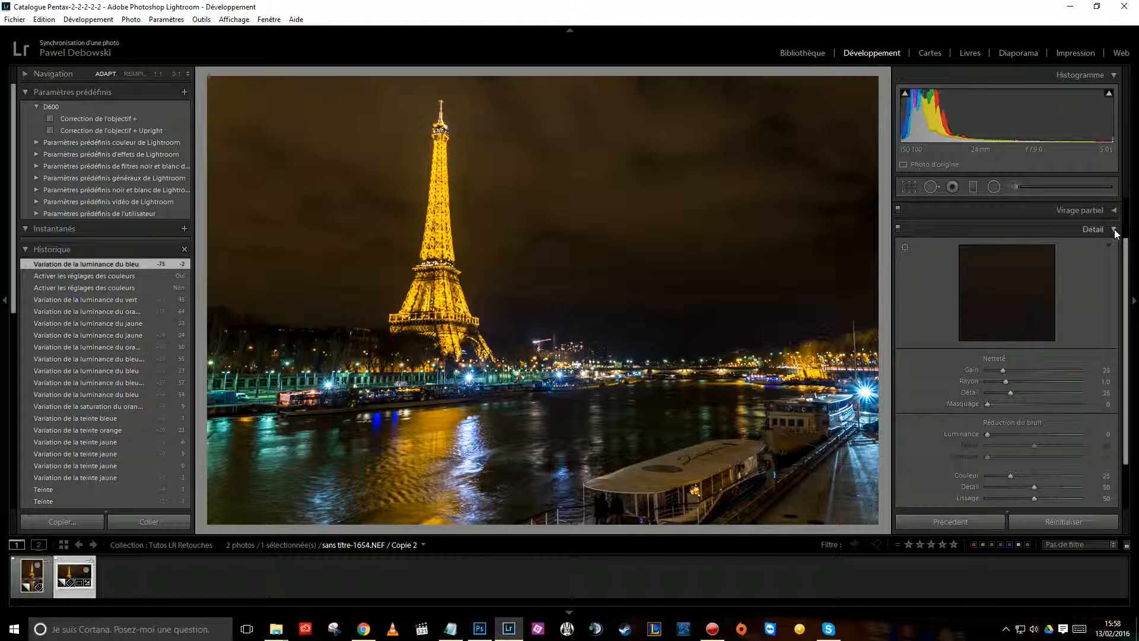
click(1114, 229)
click(1114, 304)
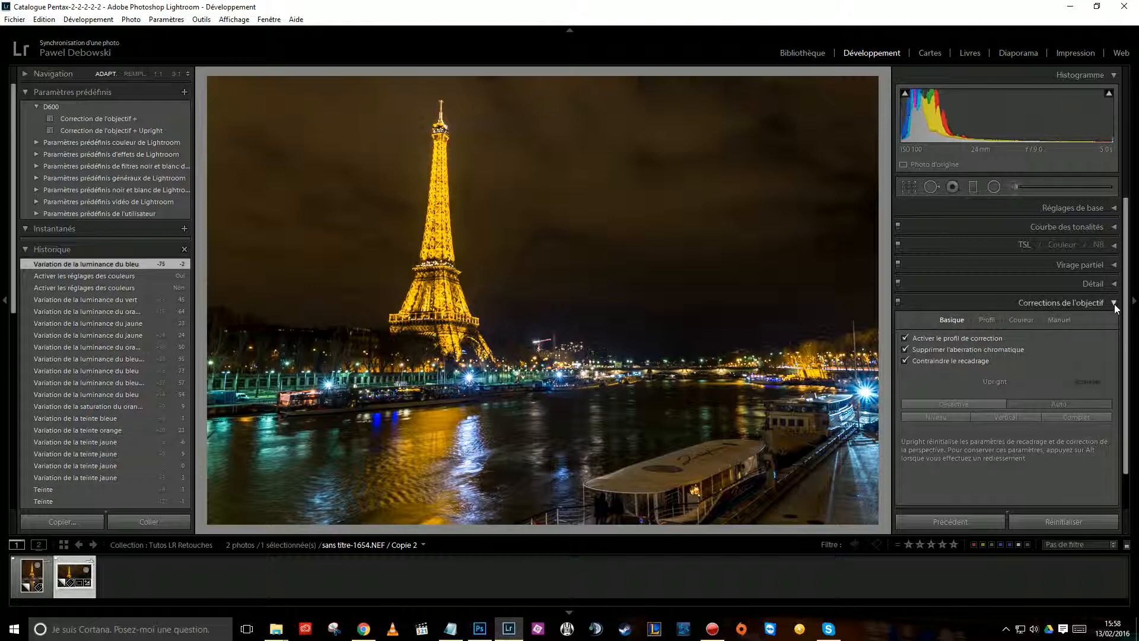
click(1105, 302)
click(1093, 322)
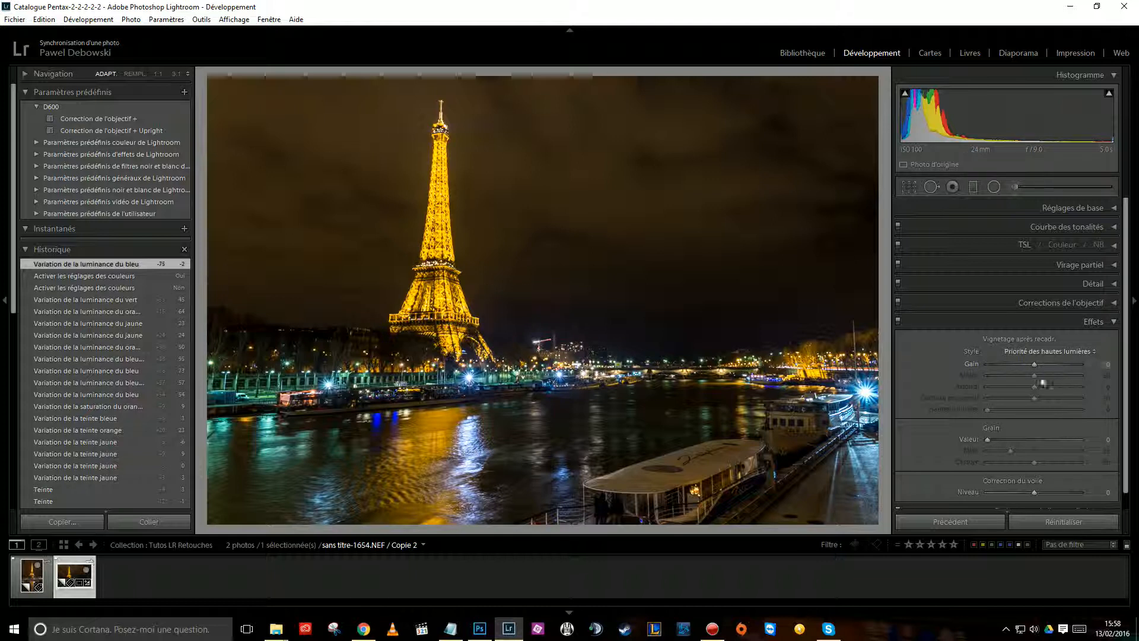
drag(1033, 364, 1025, 363)
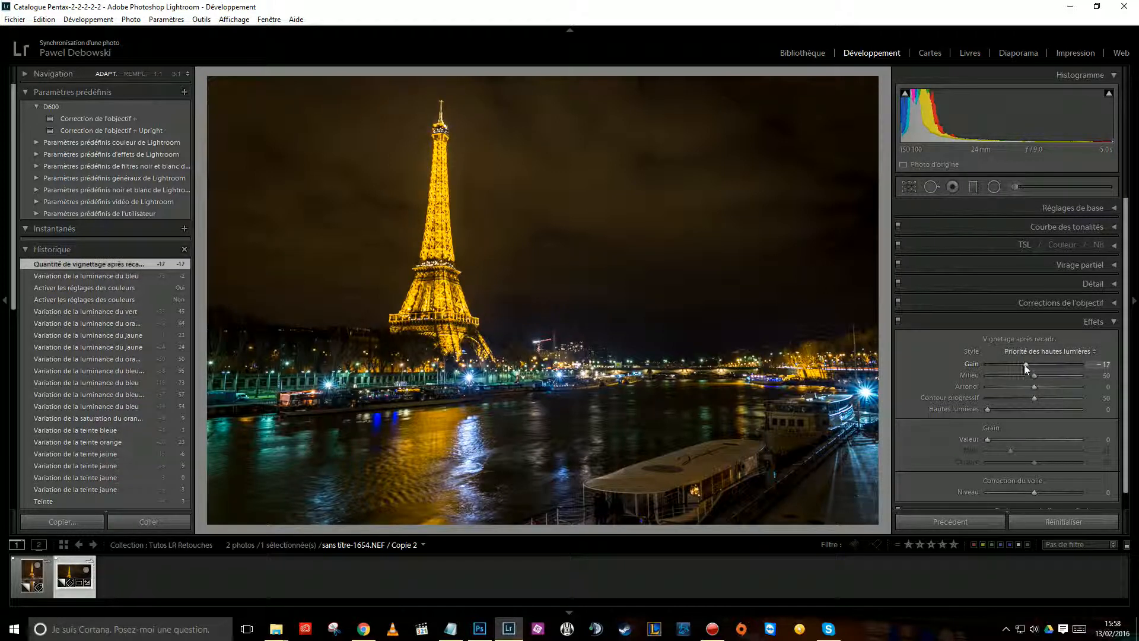
drag(1025, 363, 1020, 363)
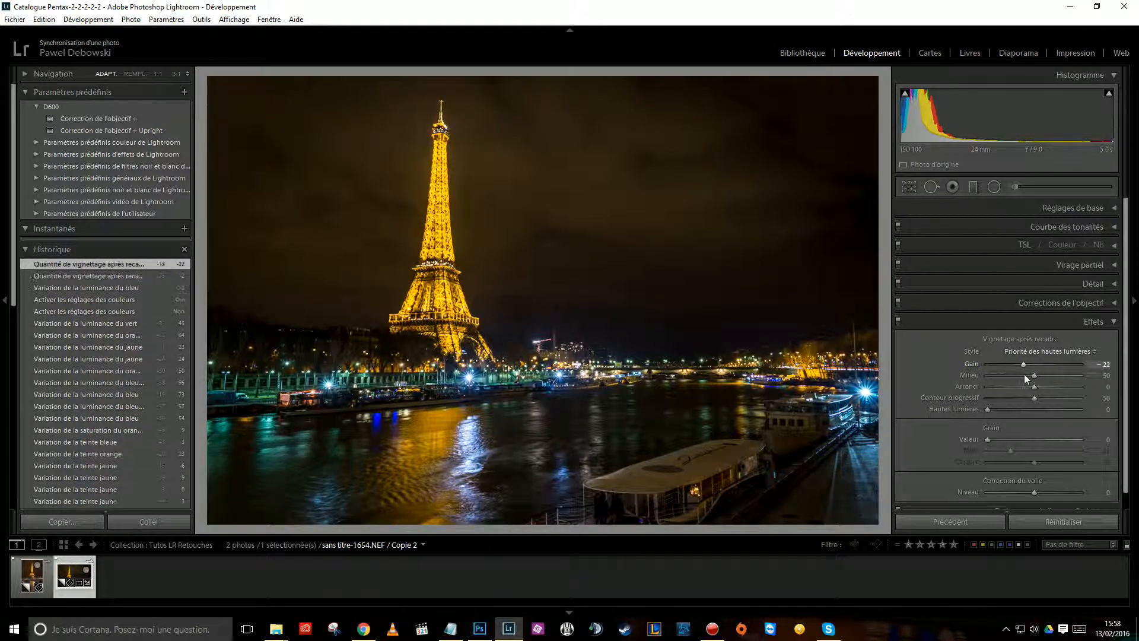
Step: Test the clarity at +100, then set it to +11 while checking the tower's ironwork
click(1114, 210)
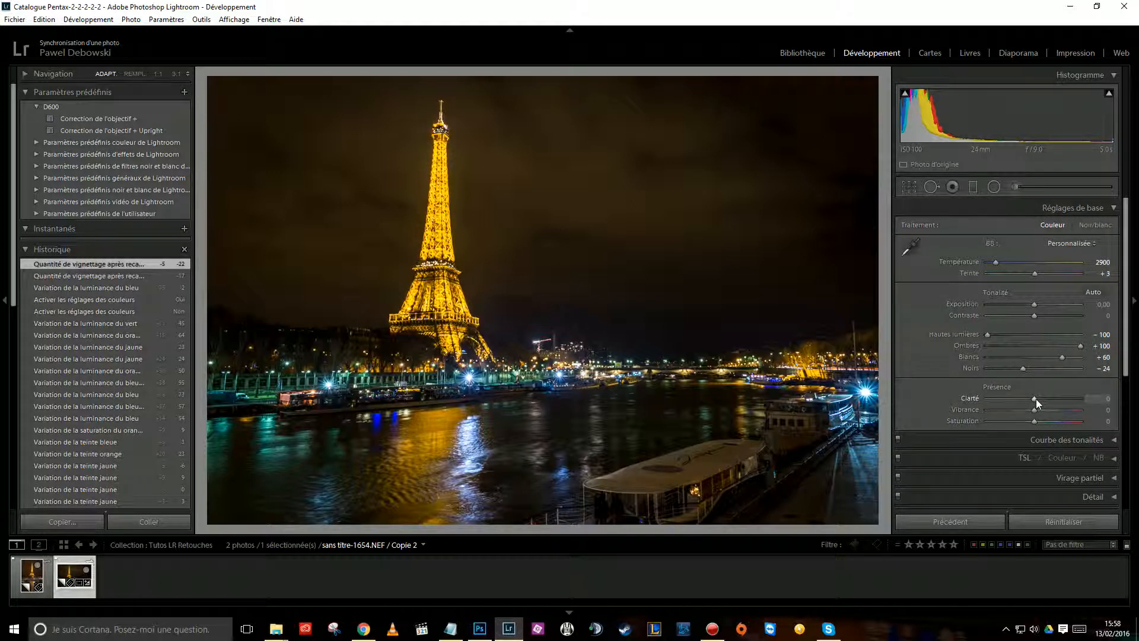
drag(1036, 399, 1096, 415)
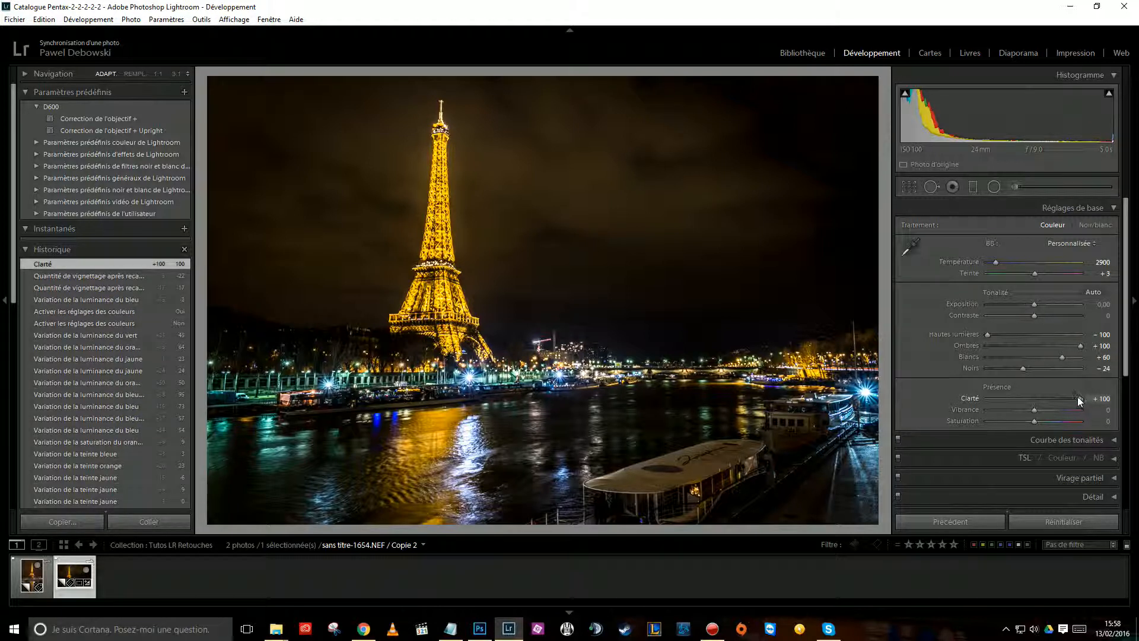
drag(1055, 398, 1039, 396)
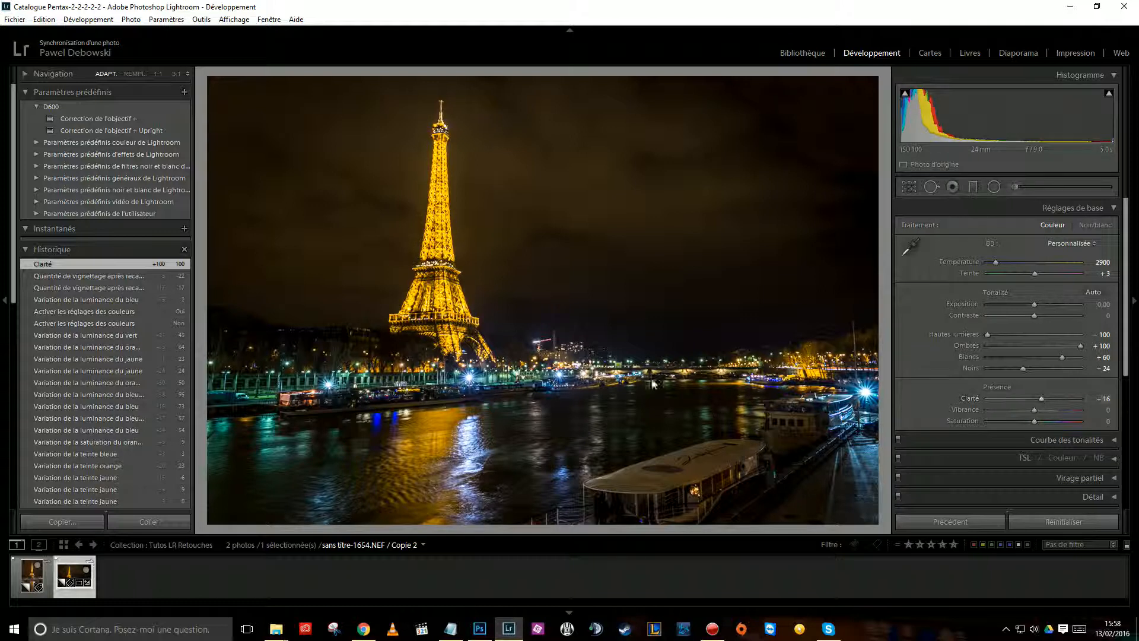
click(421, 300)
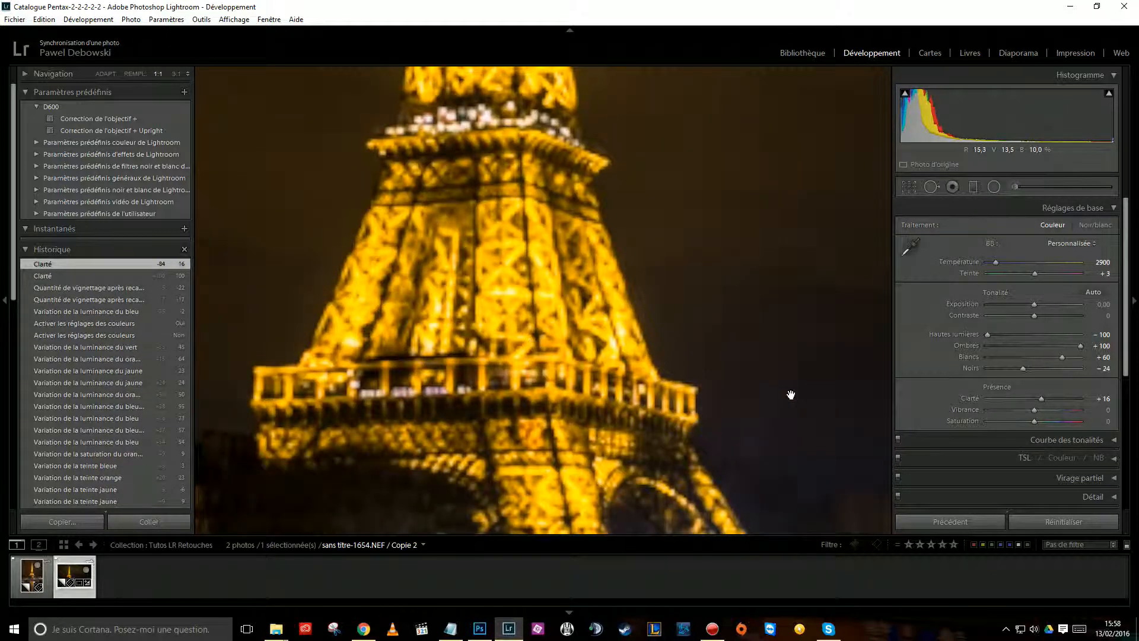
drag(528, 395, 576, 409)
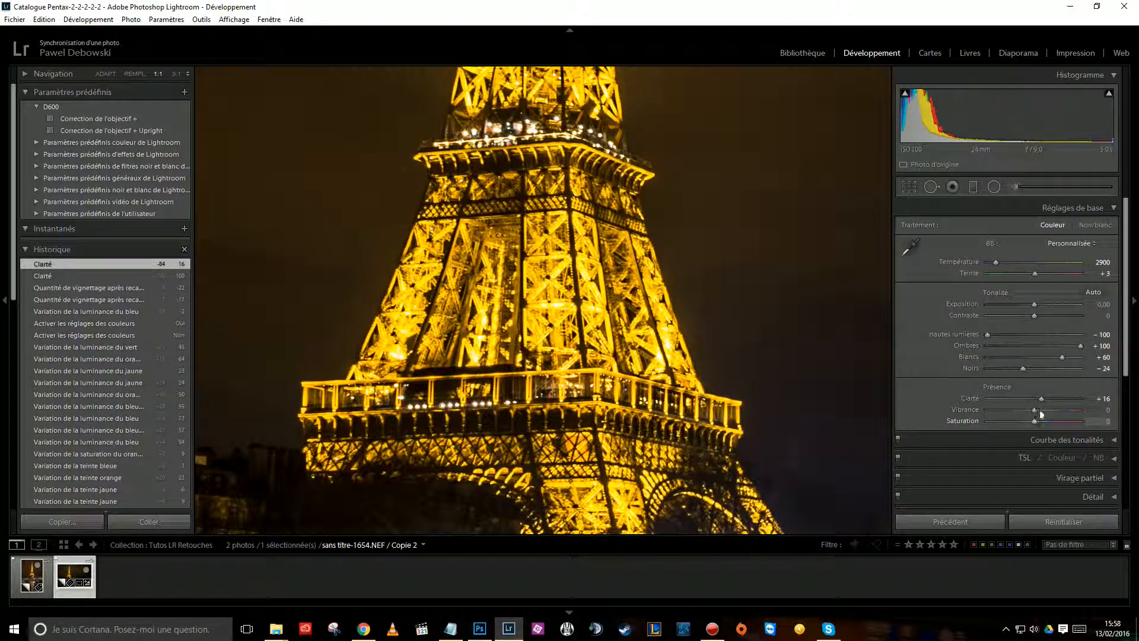
drag(1049, 399, 1083, 399)
drag(1083, 398, 1039, 399)
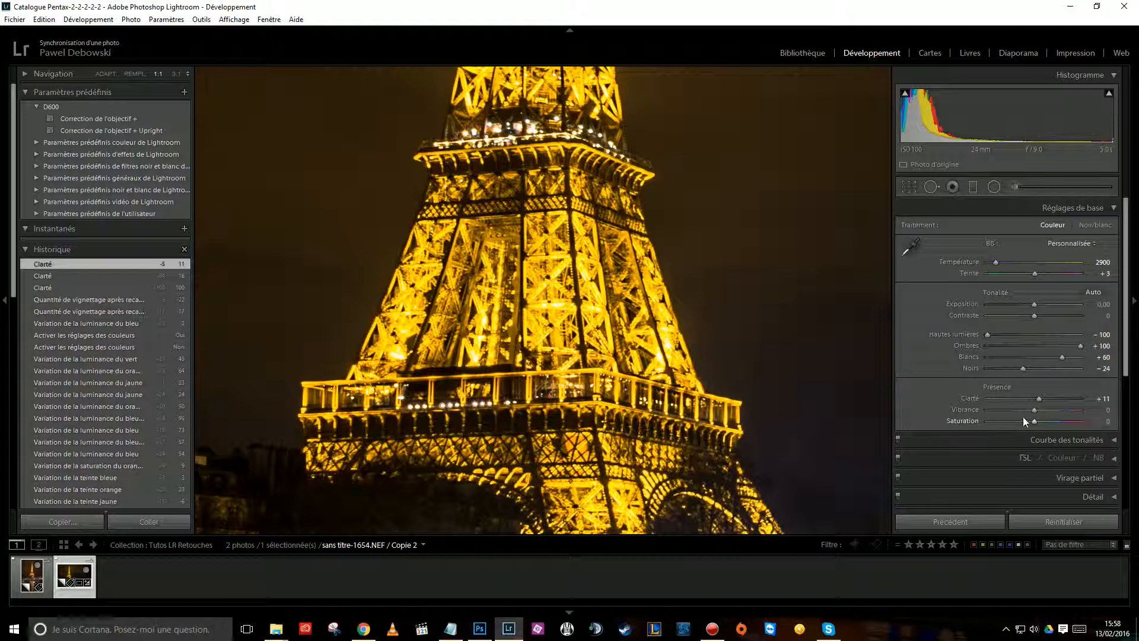
key(z)
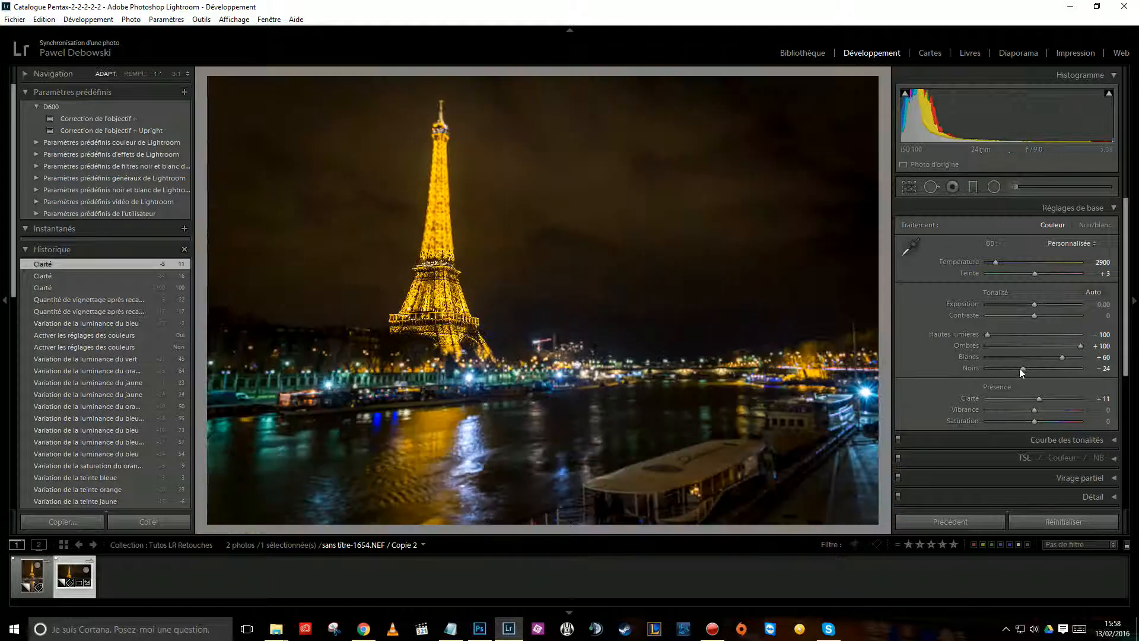
Step: Set the photo's vibrance to +18 and saturation to +6
mouse_move(1034, 410)
mouse_down()
mouse_move(1069, 411)
mouse_move(1035, 416)
mouse_move(1049, 415)
mouse_up()
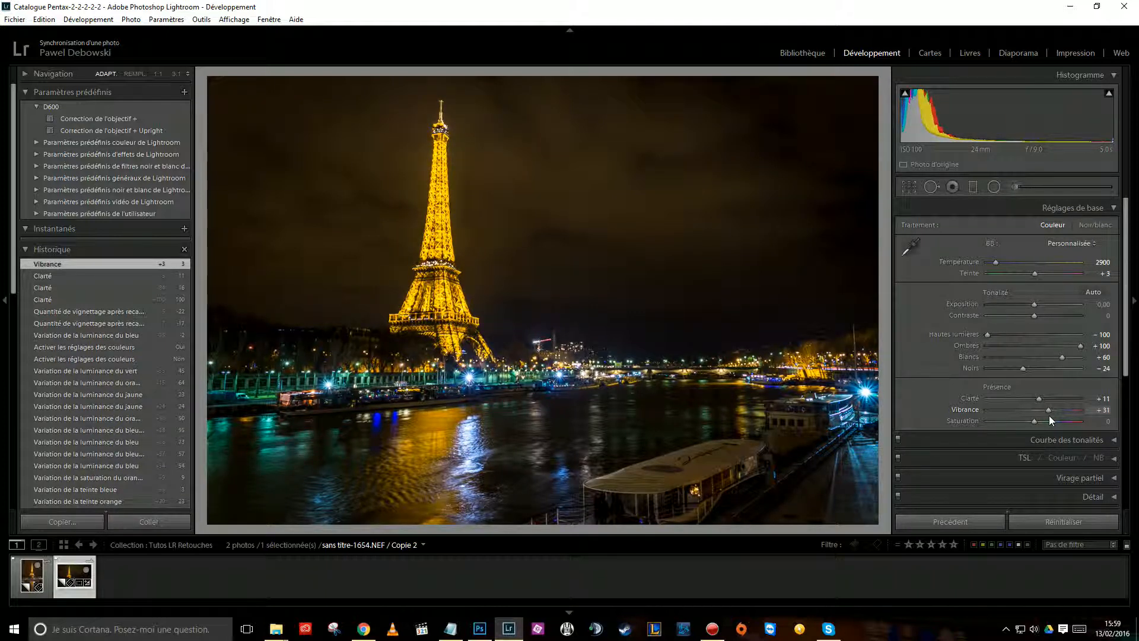
drag(1048, 411, 1046, 412)
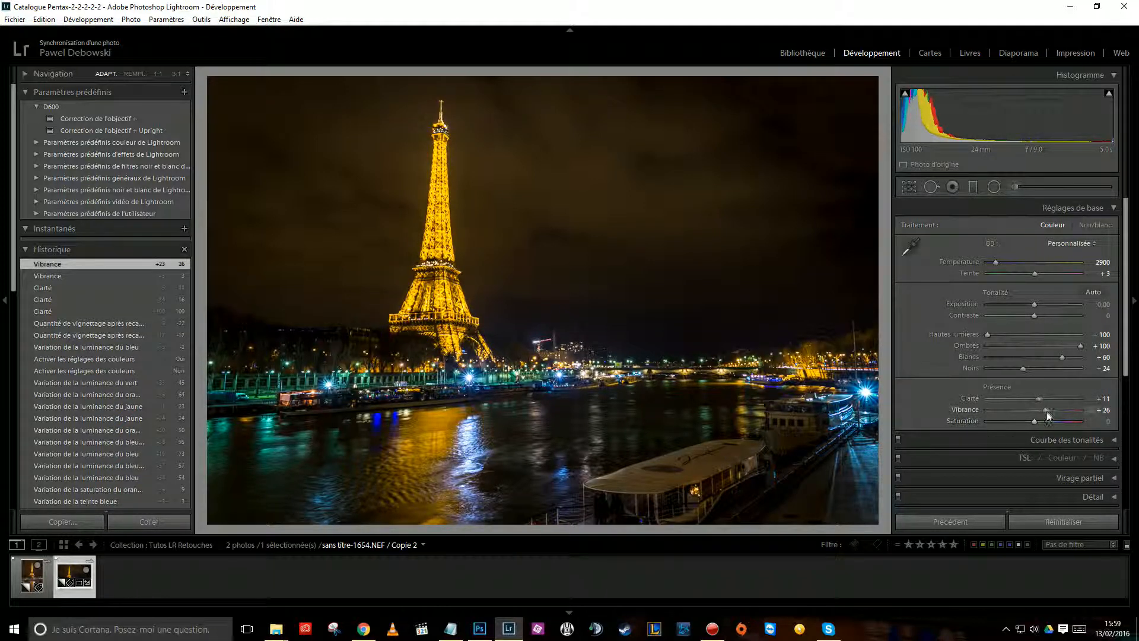
mouse_move(1045, 410)
mouse_down()
mouse_move(1032, 410)
mouse_move(1057, 408)
mouse_up()
mouse_move(1044, 410)
mouse_down()
mouse_move(1083, 421)
mouse_move(1020, 421)
mouse_move(1089, 416)
mouse_move(1043, 409)
mouse_up()
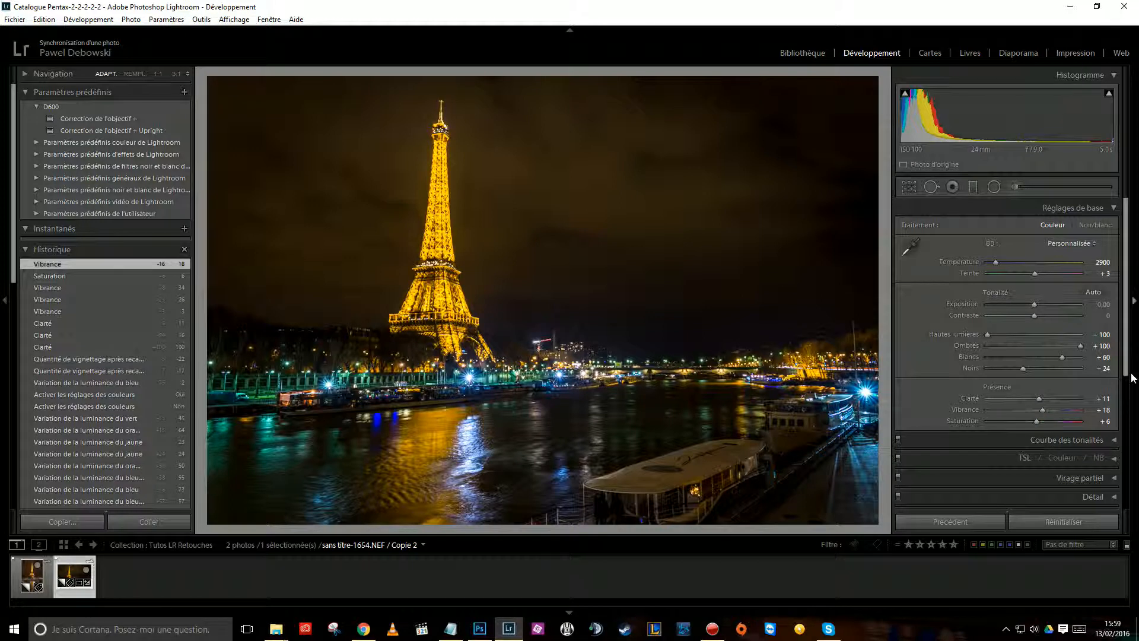
Step: Compare the before and after versions side by side, examining the colour and detail of the tower up close
scroll(1116, 447, down, 3)
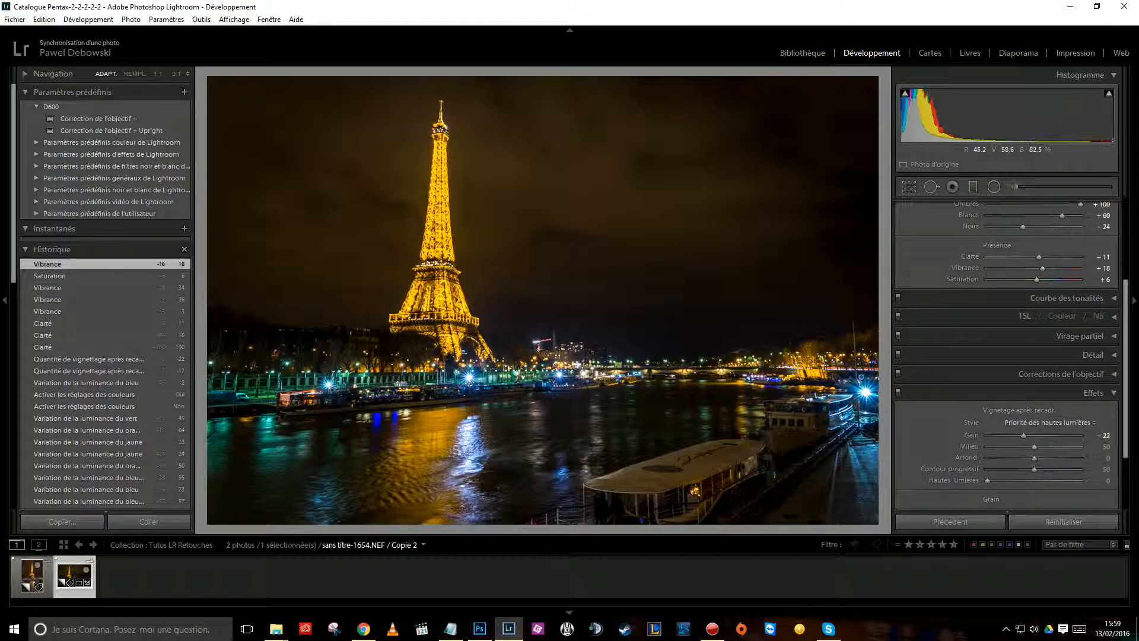
key(y)
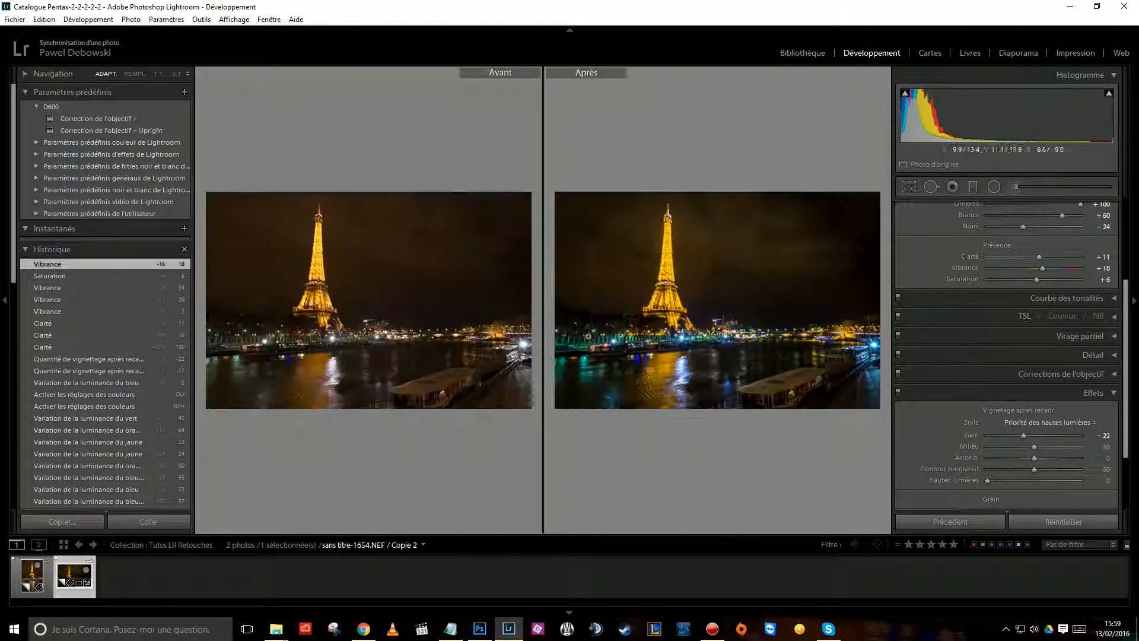
click(347, 252)
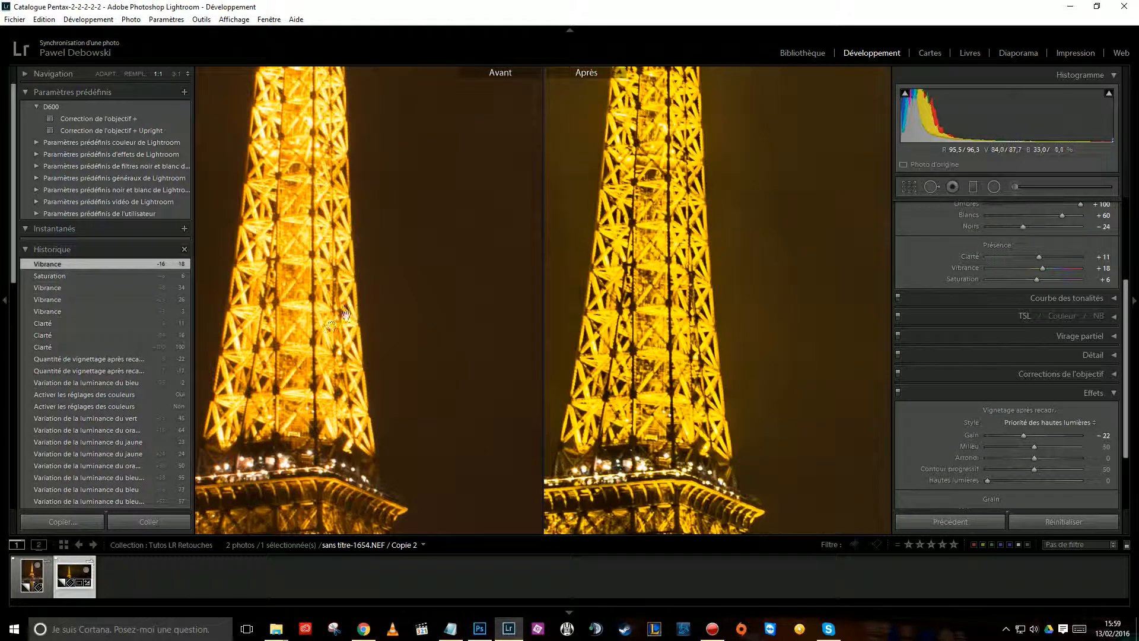
click(353, 316)
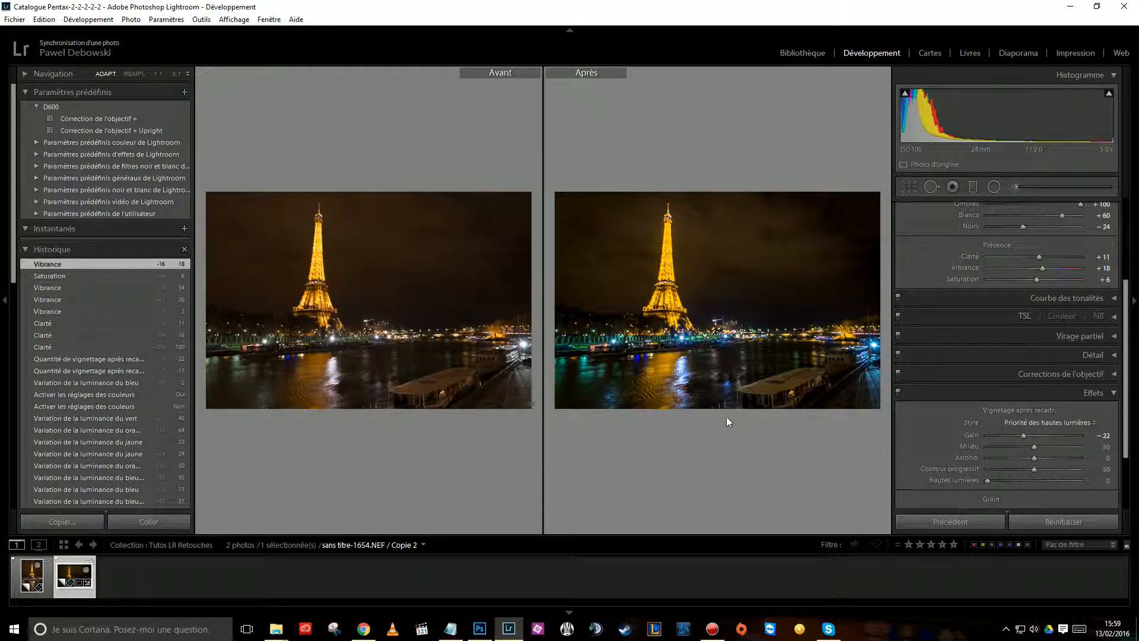
key(y)
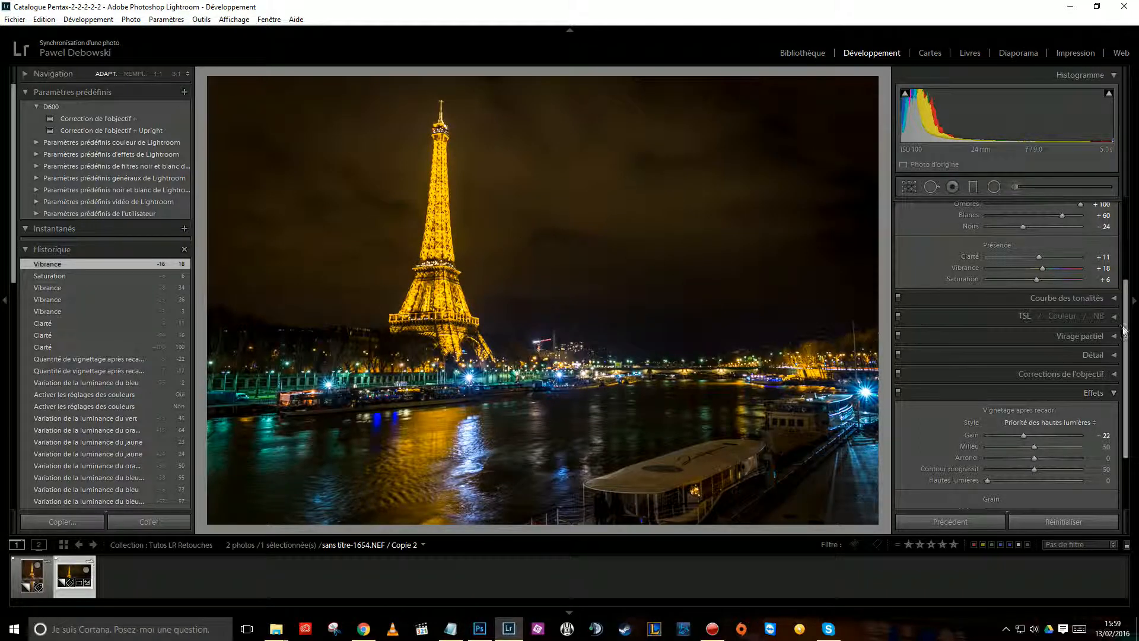
scroll(1123, 321, up, 3)
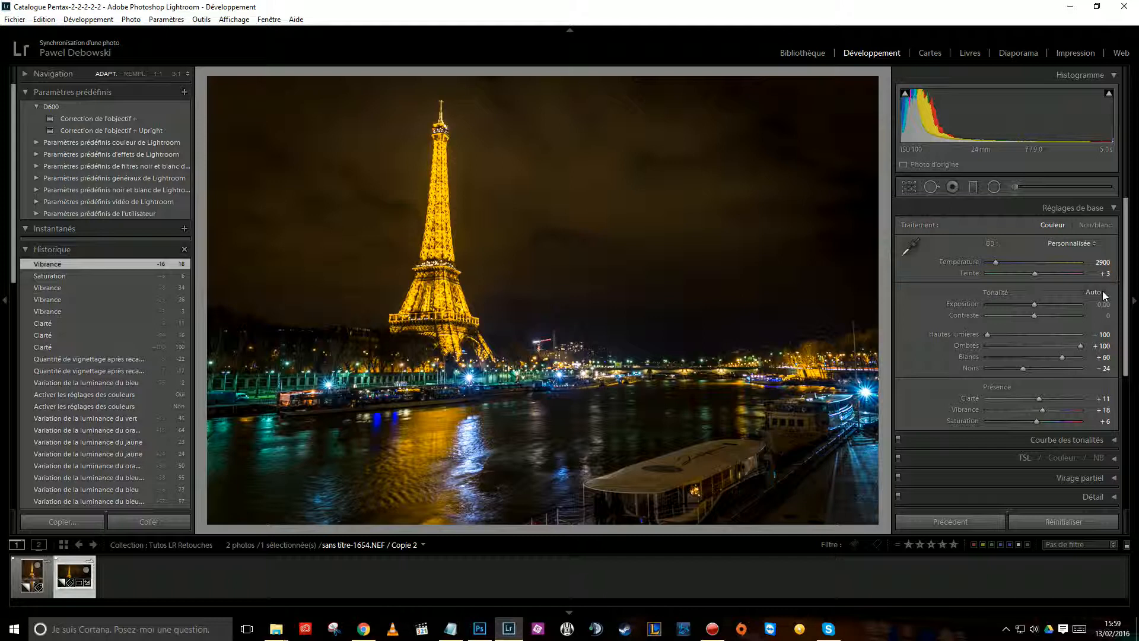
click(1113, 208)
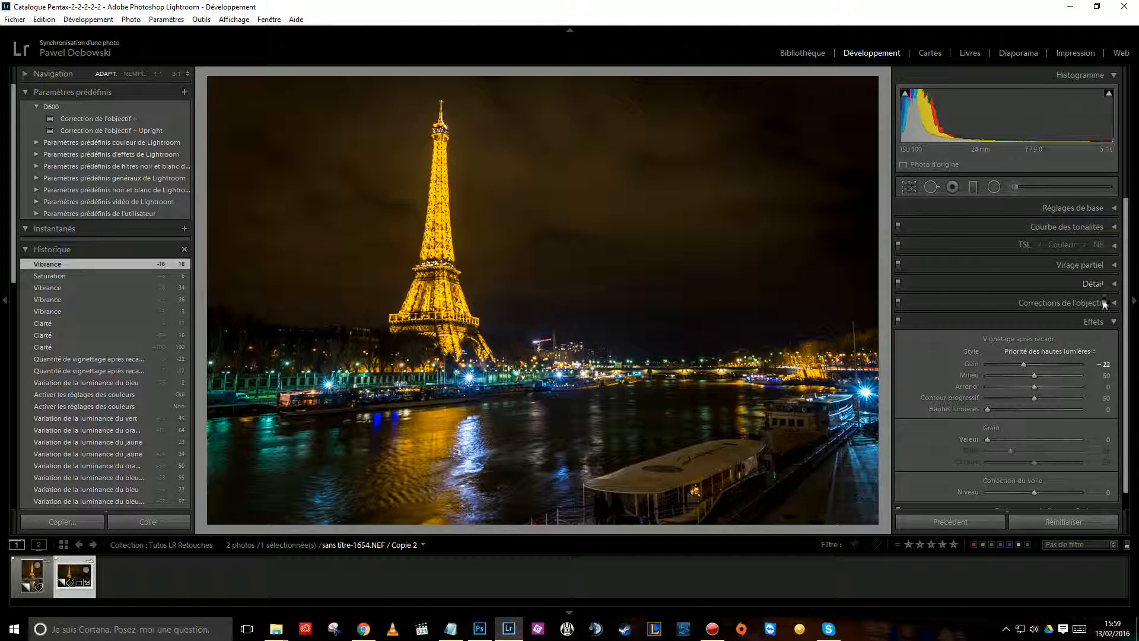
click(1112, 321)
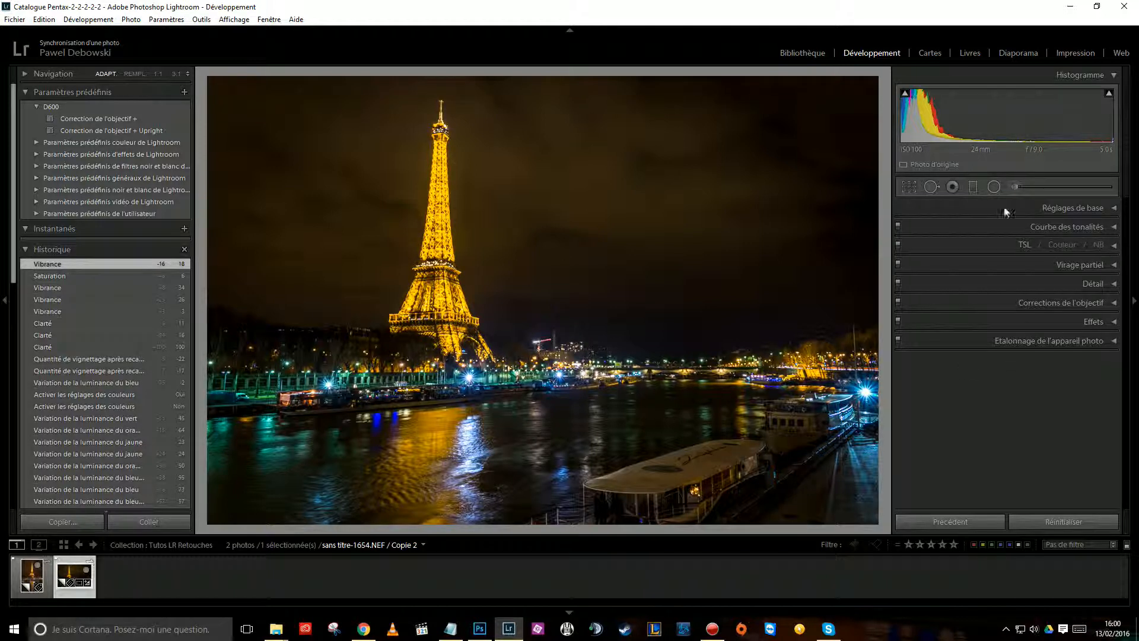
Step: Prepare a reset adjustment brush with exposure 1.32, size 12.1, feather 100, flow 24, density 78 and auto mask on
click(1113, 209)
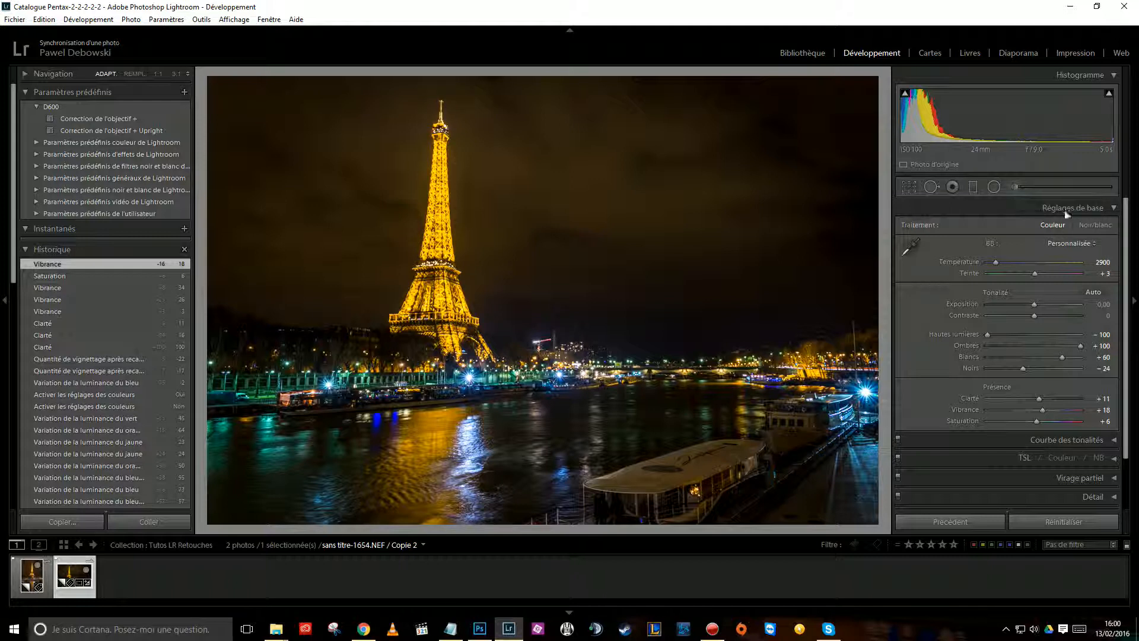
click(1015, 187)
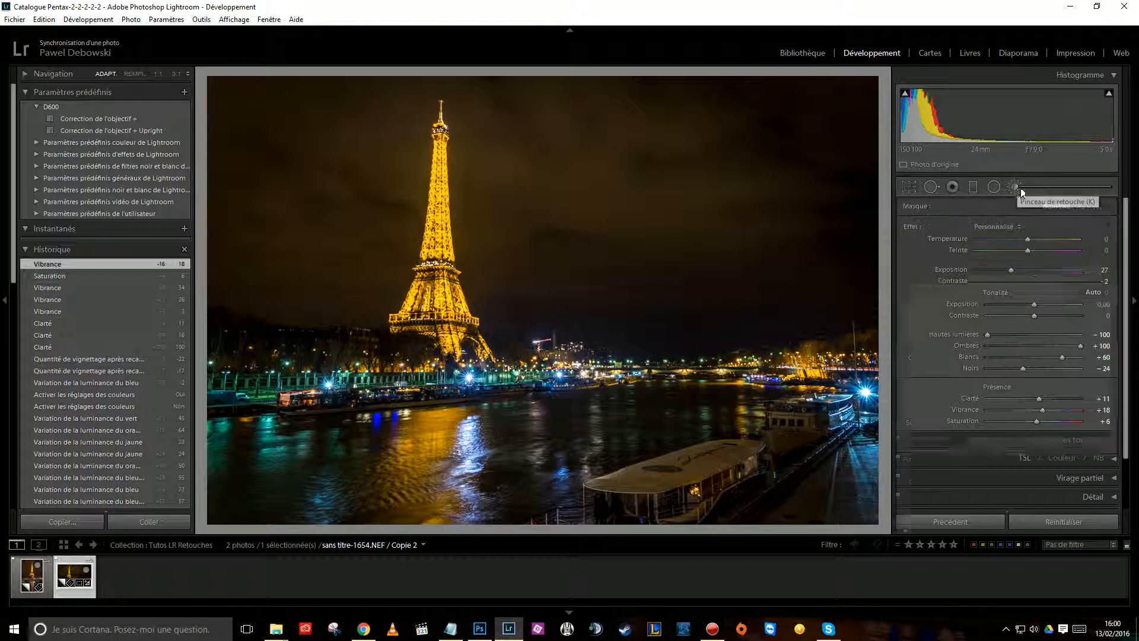
double_click(920, 226)
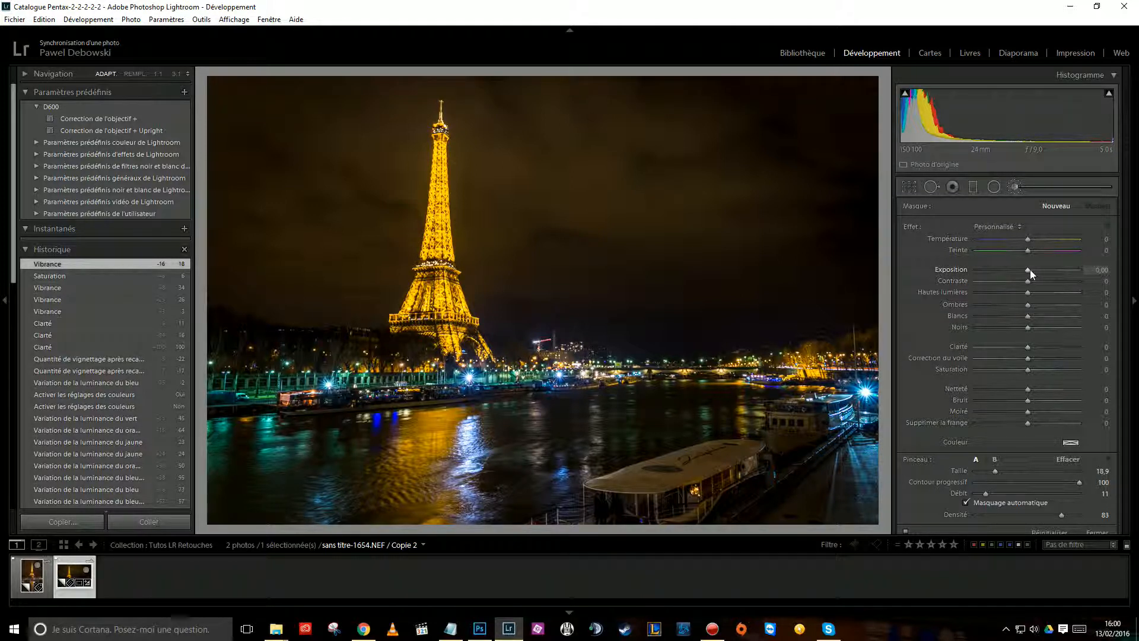
drag(1029, 270, 1044, 271)
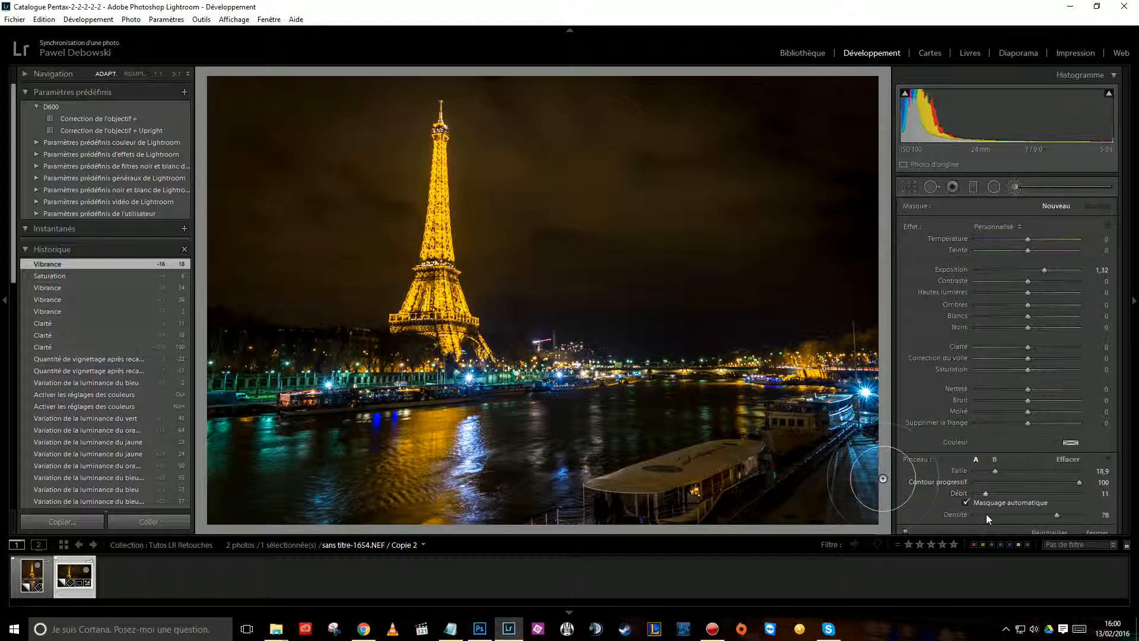
drag(999, 494, 988, 471)
Step: Brighten the light reflections across the river with adjustment brush strokes, reducing the brush size to 7.5 for the finer areas
mouse_move(400, 499)
mouse_down()
mouse_move(438, 415)
mouse_move(404, 509)
mouse_move(409, 461)
mouse_up()
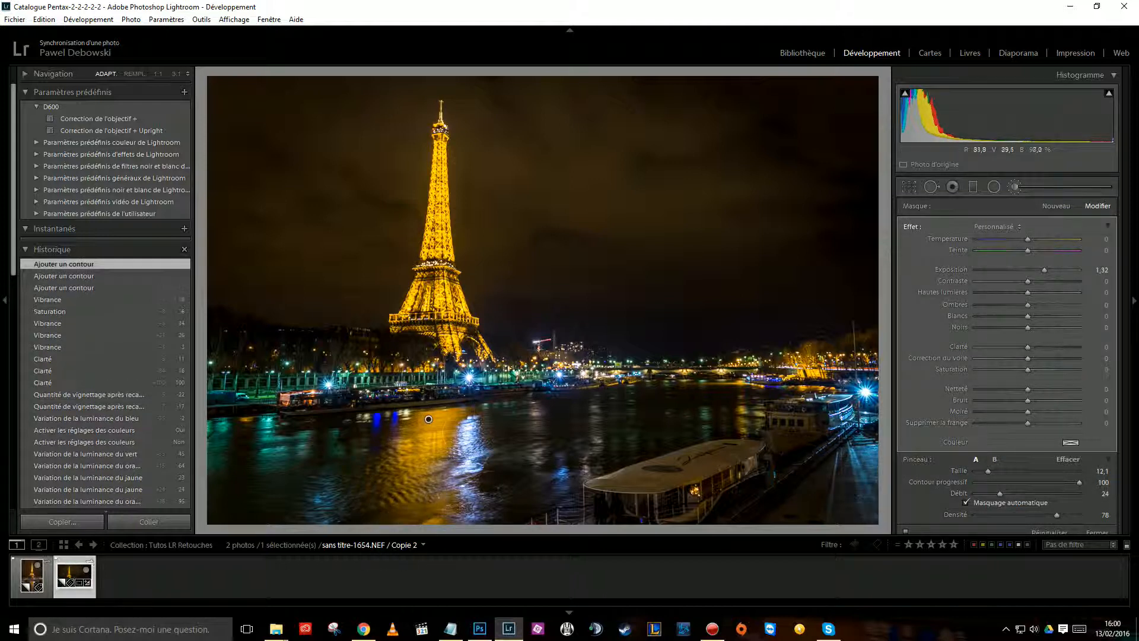
mouse_move(477, 418)
mouse_down()
mouse_move(534, 446)
mouse_move(537, 480)
mouse_move(531, 415)
mouse_up()
mouse_move(554, 472)
mouse_down()
mouse_move(565, 492)
mouse_move(590, 421)
mouse_move(600, 460)
mouse_move(627, 394)
mouse_move(630, 417)
mouse_up()
drag(985, 473, 980, 470)
mouse_move(623, 400)
mouse_down()
mouse_move(631, 439)
mouse_move(670, 401)
mouse_move(668, 388)
mouse_move(671, 433)
mouse_move(700, 405)
mouse_move(706, 374)
mouse_move(705, 406)
mouse_move(744, 407)
mouse_up()
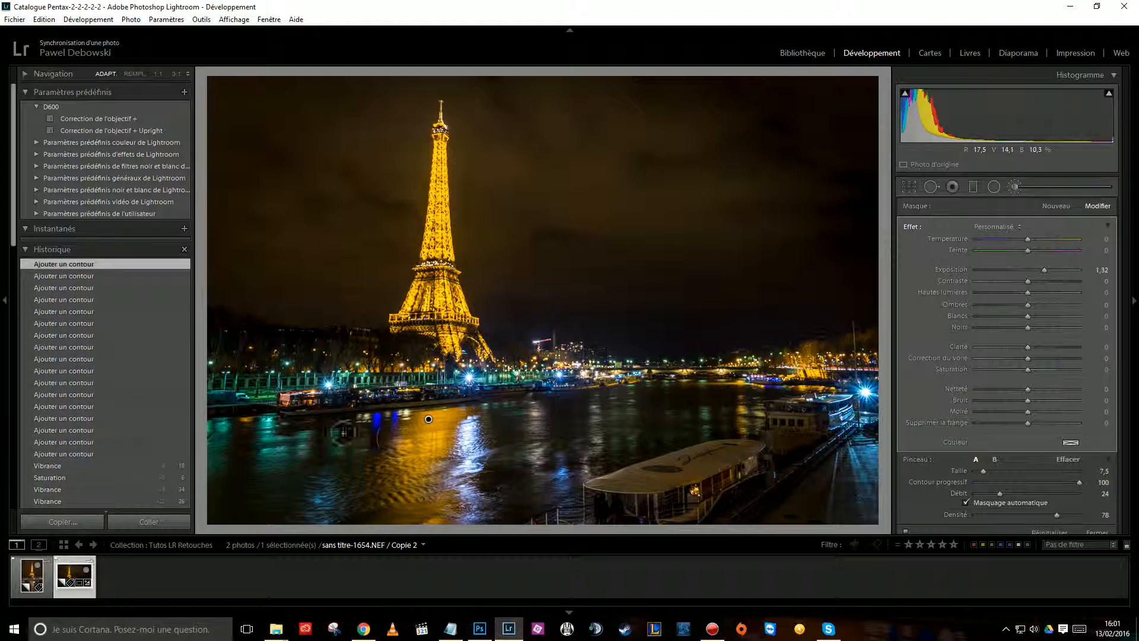
Step: Finish brightening the river reflections below the far bank with further adjustment brush strokes, and close the brush
drag(332, 452, 328, 470)
mouse_move(266, 438)
mouse_down()
mouse_move(259, 503)
mouse_move(262, 409)
mouse_move(239, 419)
mouse_move(215, 467)
mouse_move(223, 425)
mouse_move(269, 478)
mouse_move(293, 484)
mouse_move(277, 496)
mouse_move(259, 488)
mouse_move(272, 548)
mouse_move(301, 479)
mouse_up()
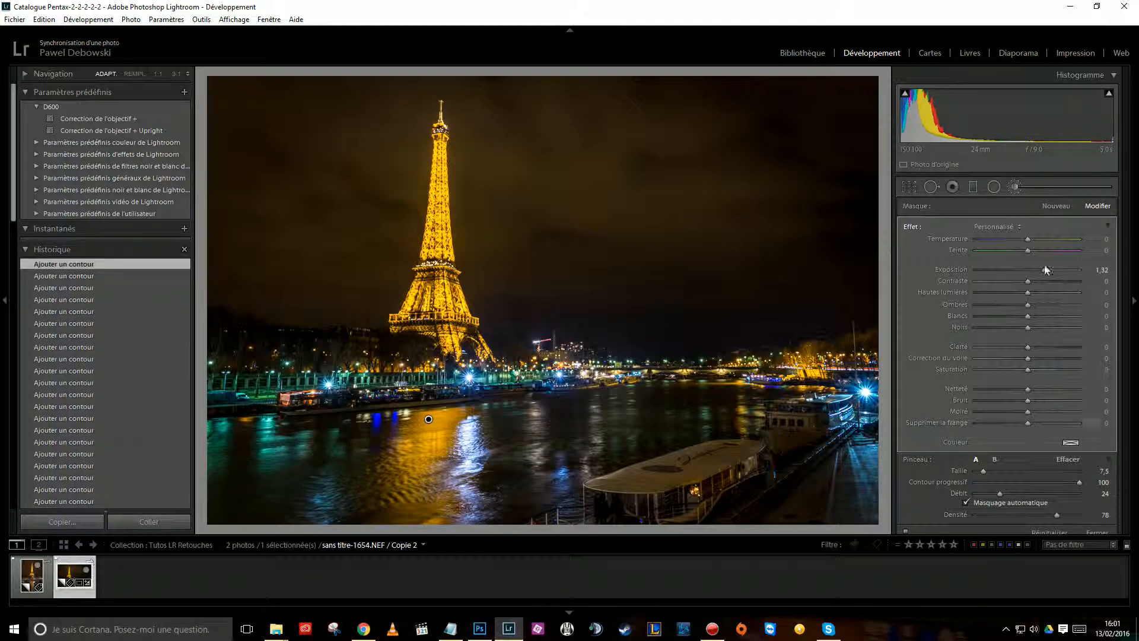
click(1015, 188)
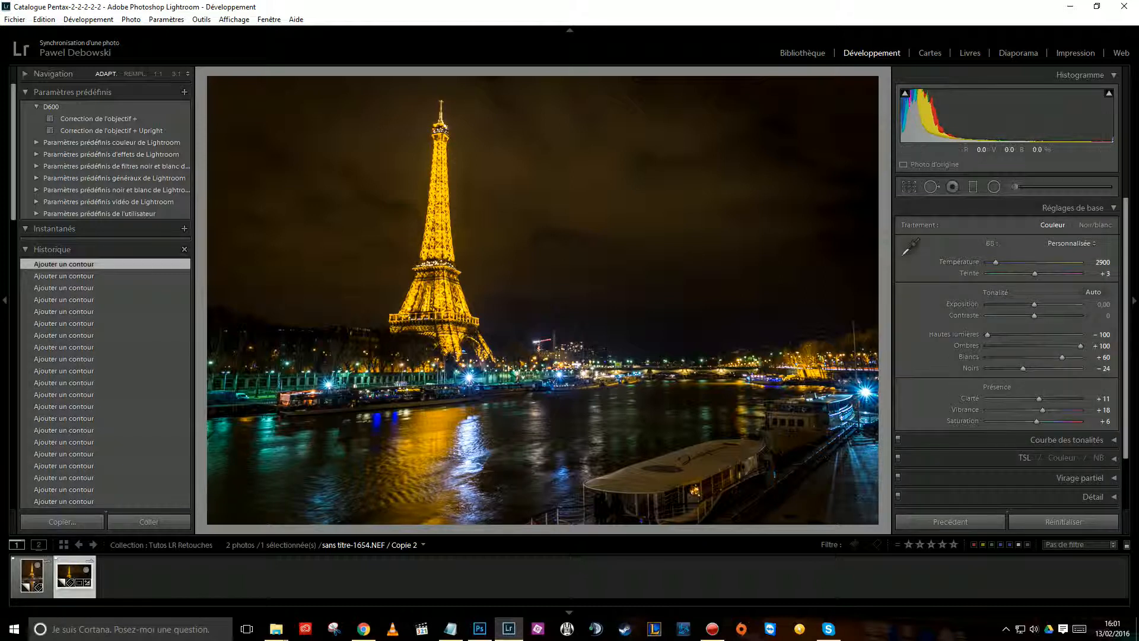
Step: Darken the riverbank at the photo's left edge with a new adjustment brush mask at exposure −1.64
click(1015, 188)
drag(1042, 277, 1000, 272)
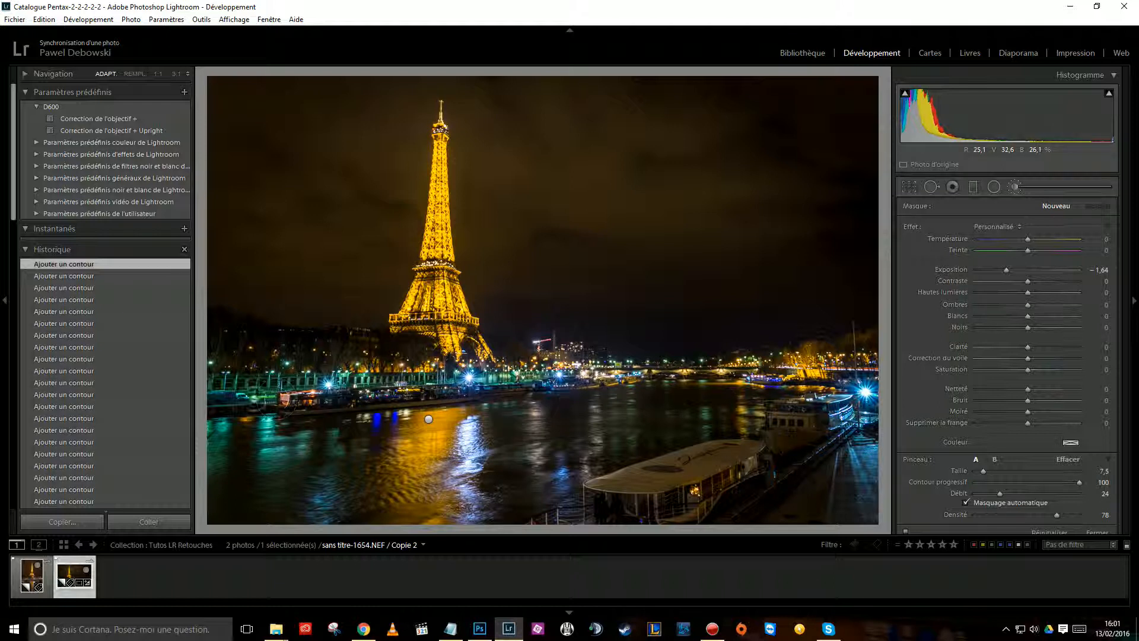
click(228, 393)
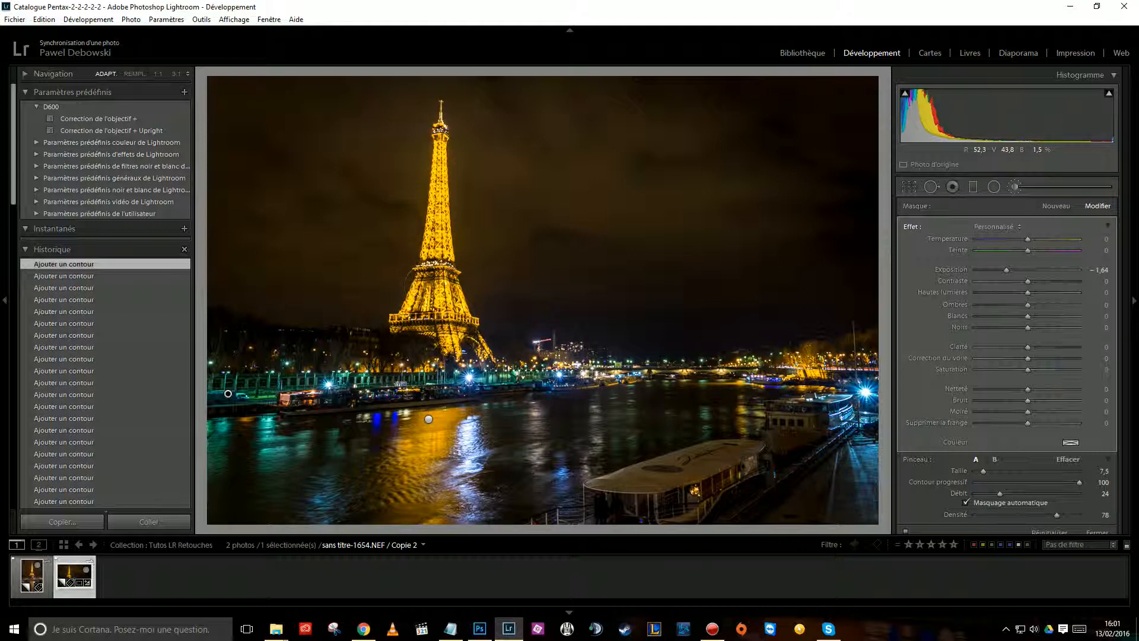
click(1015, 187)
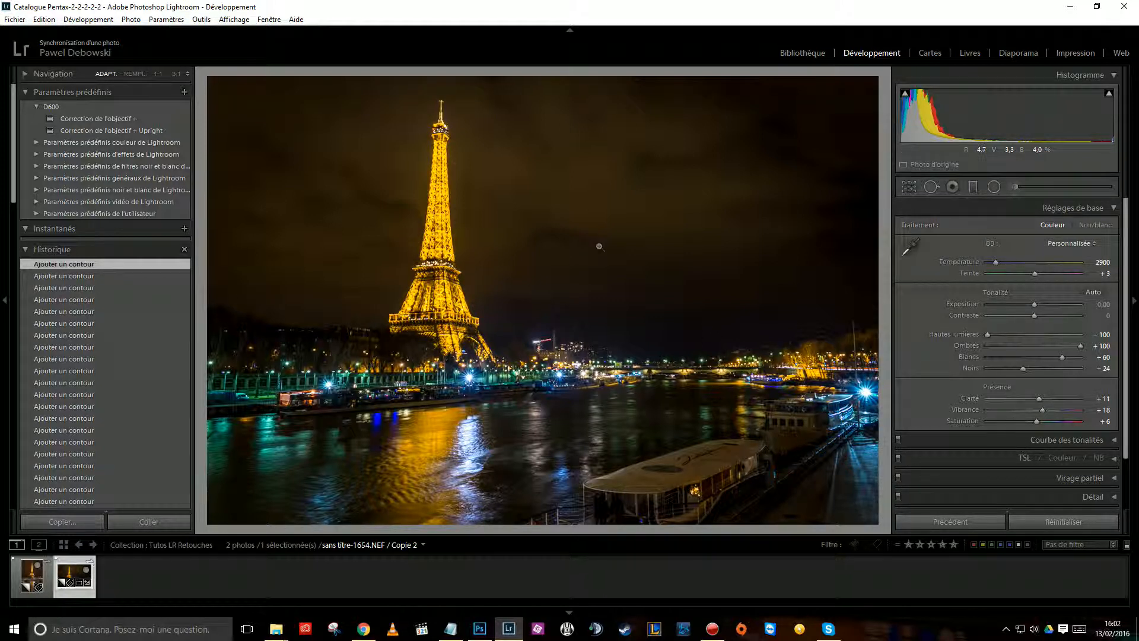
Step: Switch to the portrait-format Eiffel Tower photo, sans titre-1651.NEF
click(32, 574)
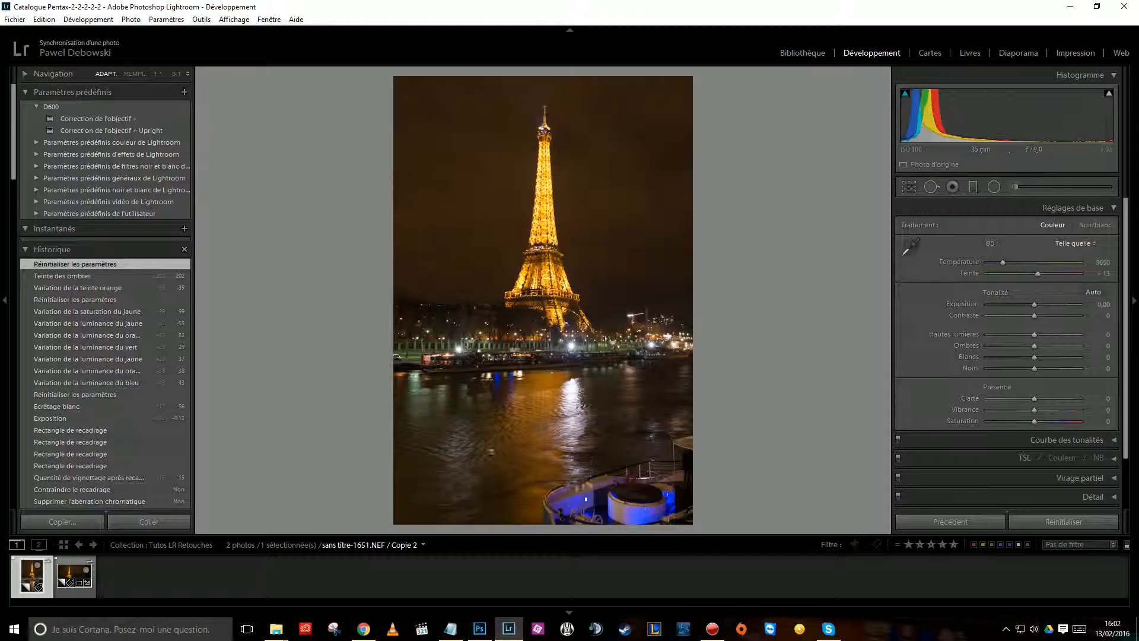
scroll(1127, 376, down, 3)
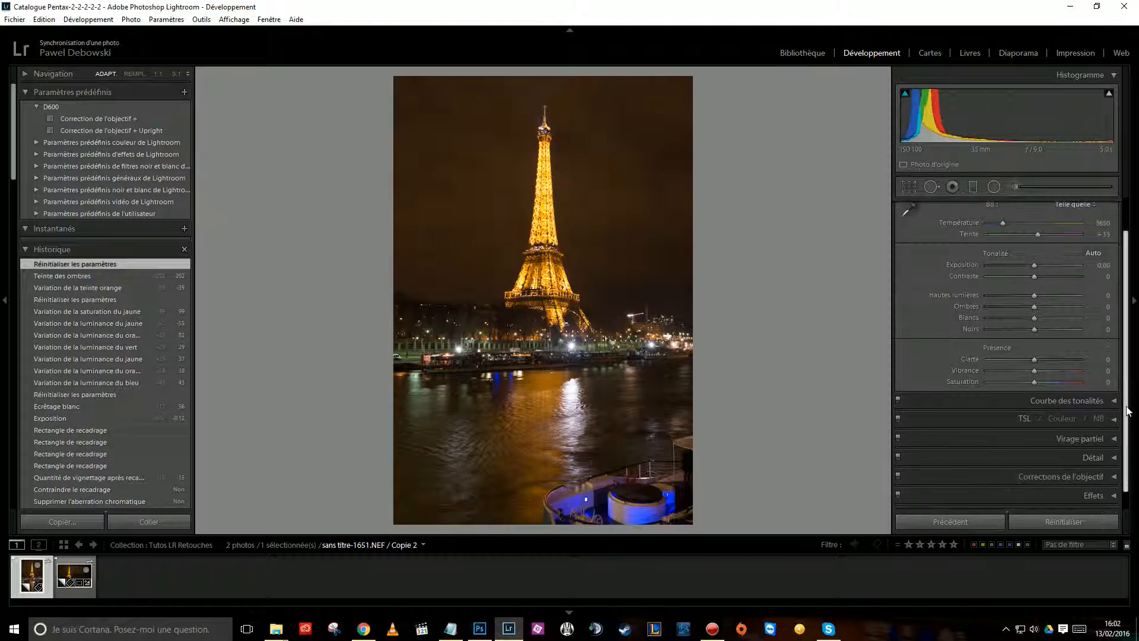
scroll(1124, 376, up, 3)
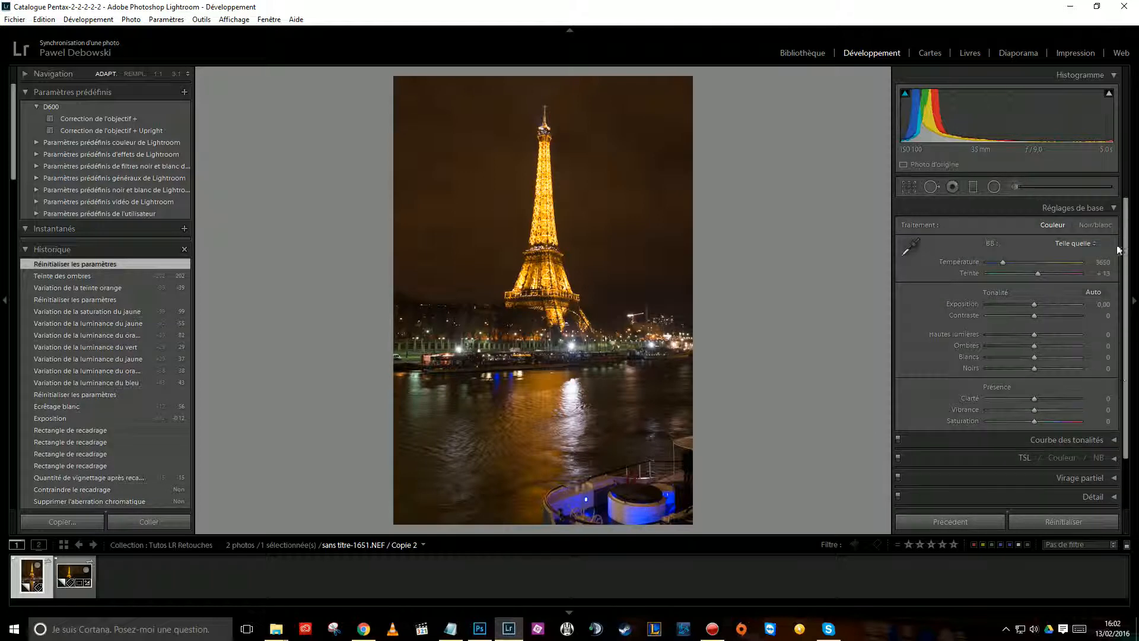
scroll(1120, 279, down, 2)
scroll(1124, 309, up, 2)
click(1130, 329)
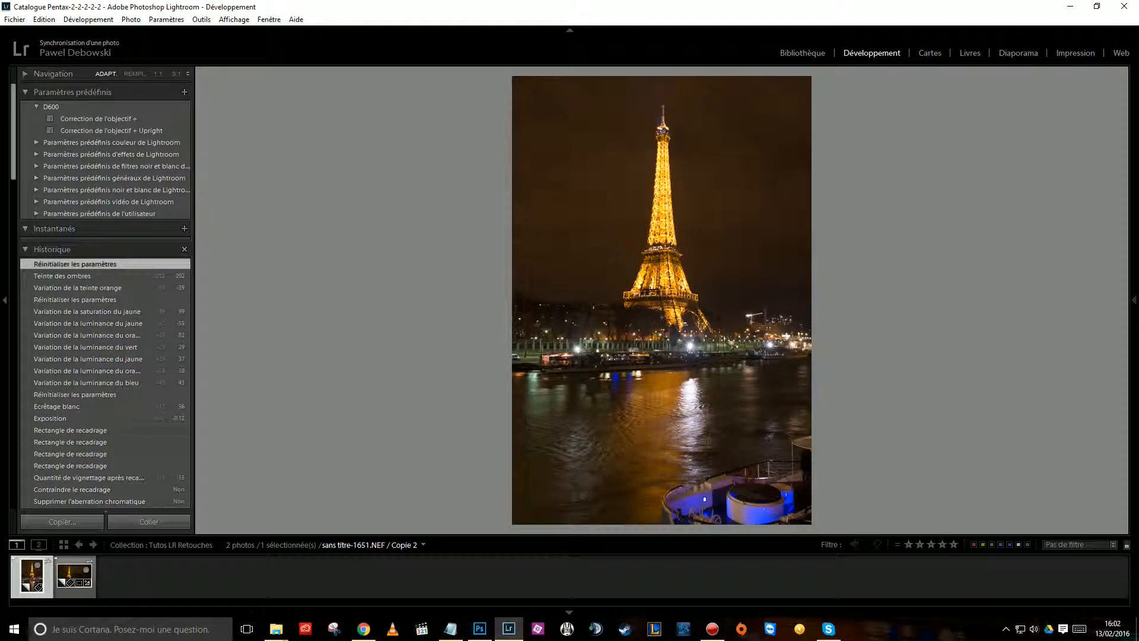
click(1133, 300)
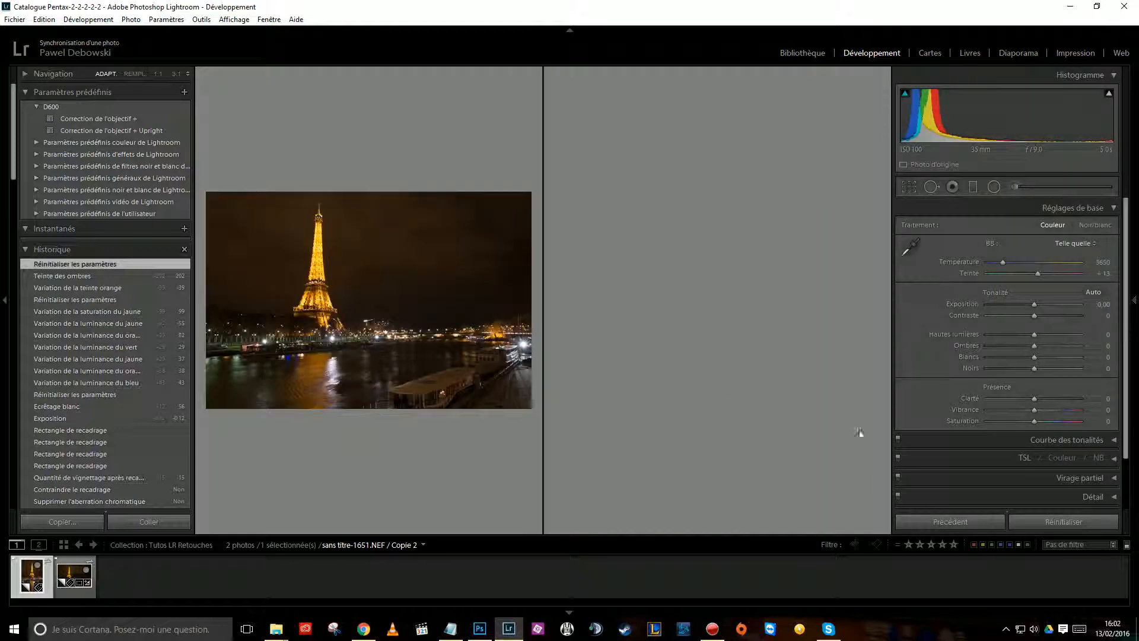
Step: Compare the portrait photo's before and after versions side by side and return to the single view
key(y)
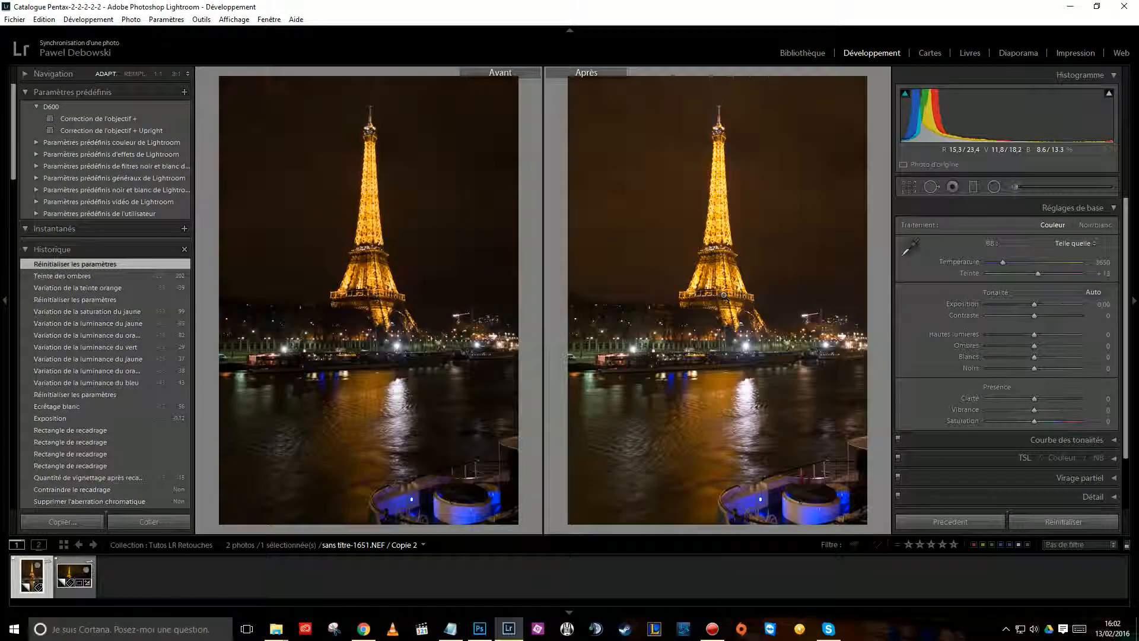
key(y)
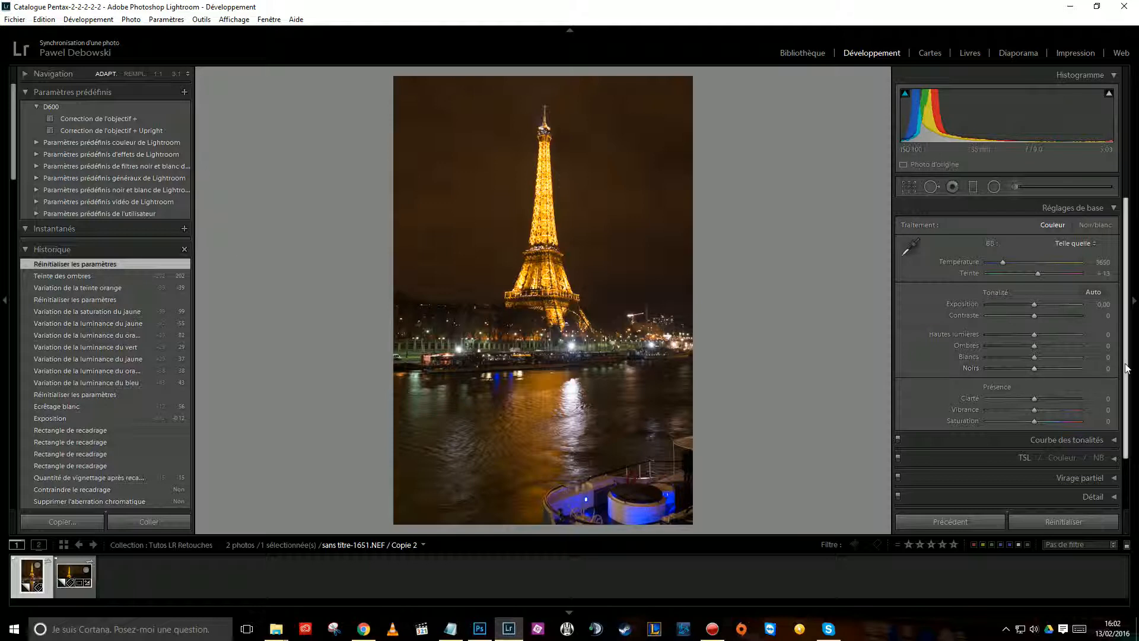
scroll(1056, 450, down, 2)
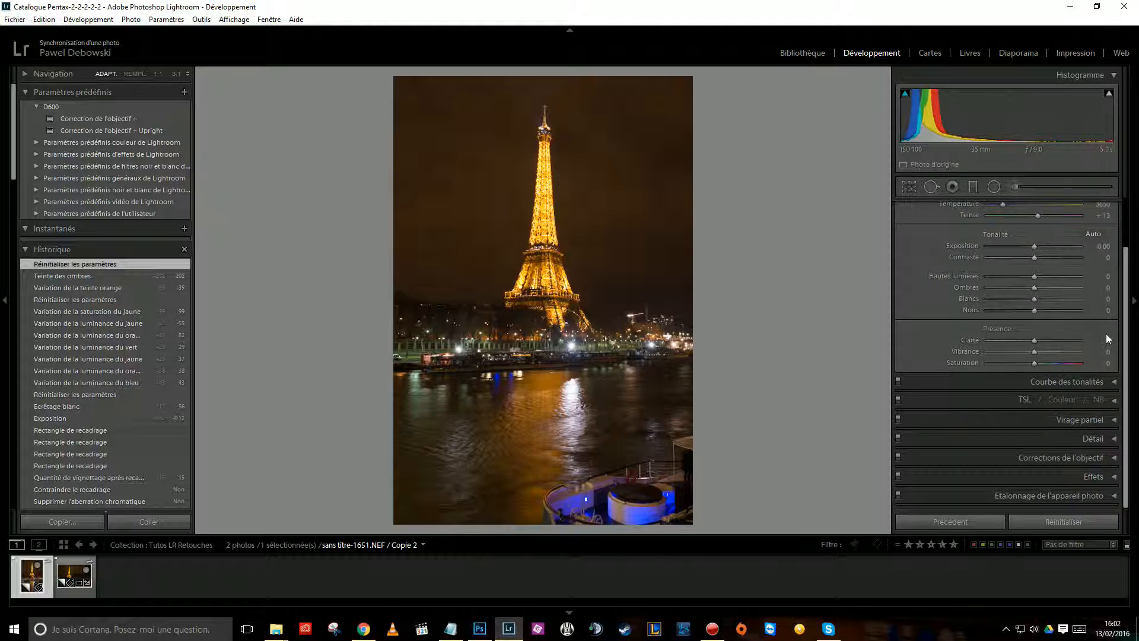
scroll(1128, 316, up, 2)
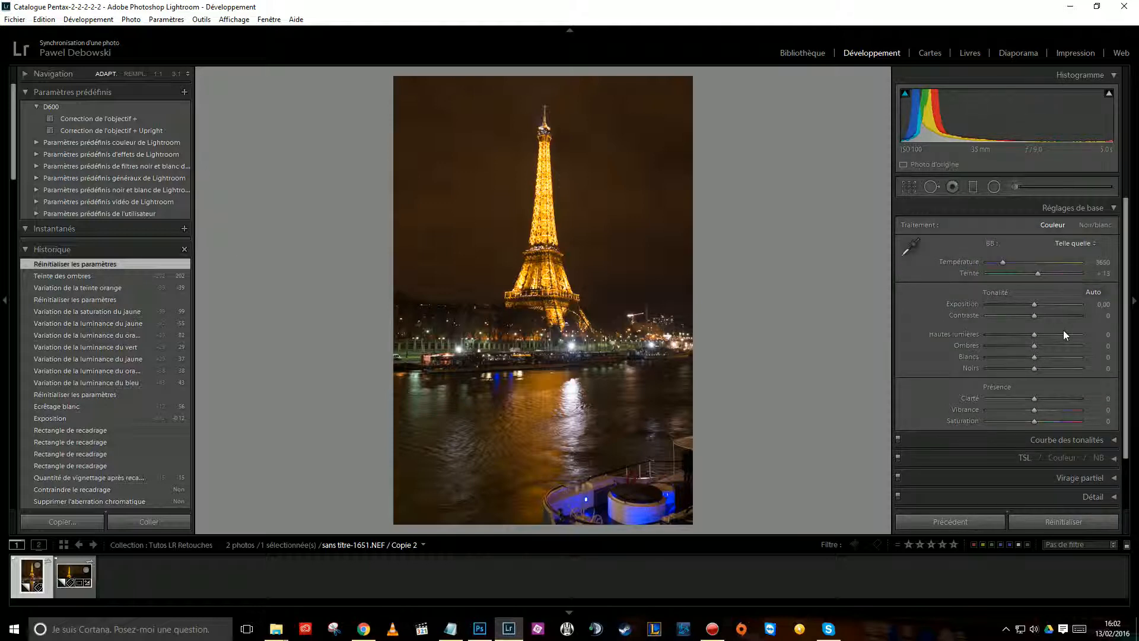
Step: Rebalance the portrait photo's tones with highlights −100, shadows +100, whites +44 and blacks −26, checking the clipped areas
drag(1034, 334, 1090, 349)
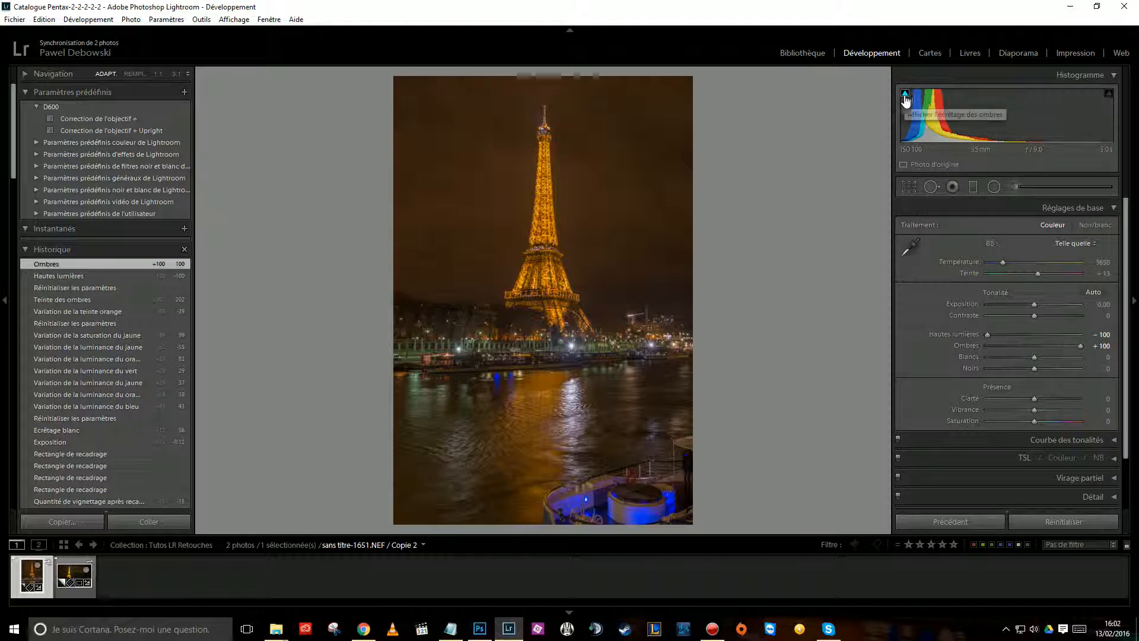
drag(1033, 369, 1006, 368)
drag(912, 119, 916, 120)
key(j)
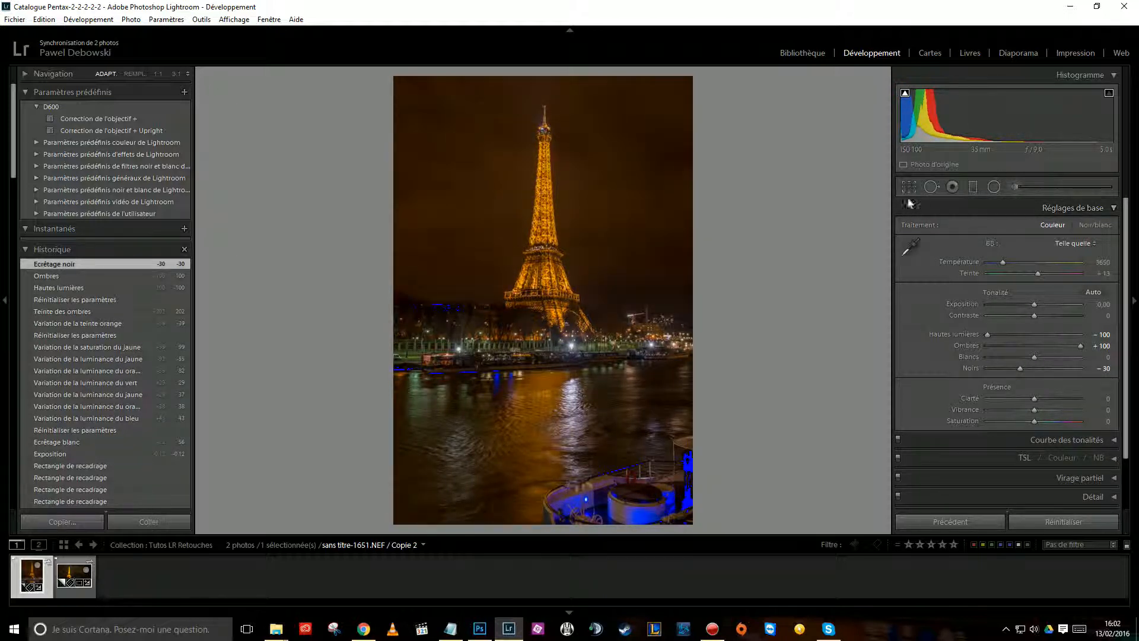
drag(916, 119, 919, 119)
mouse_move(1101, 127)
mouse_down()
mouse_move(1081, 126)
mouse_move(1122, 127)
mouse_up()
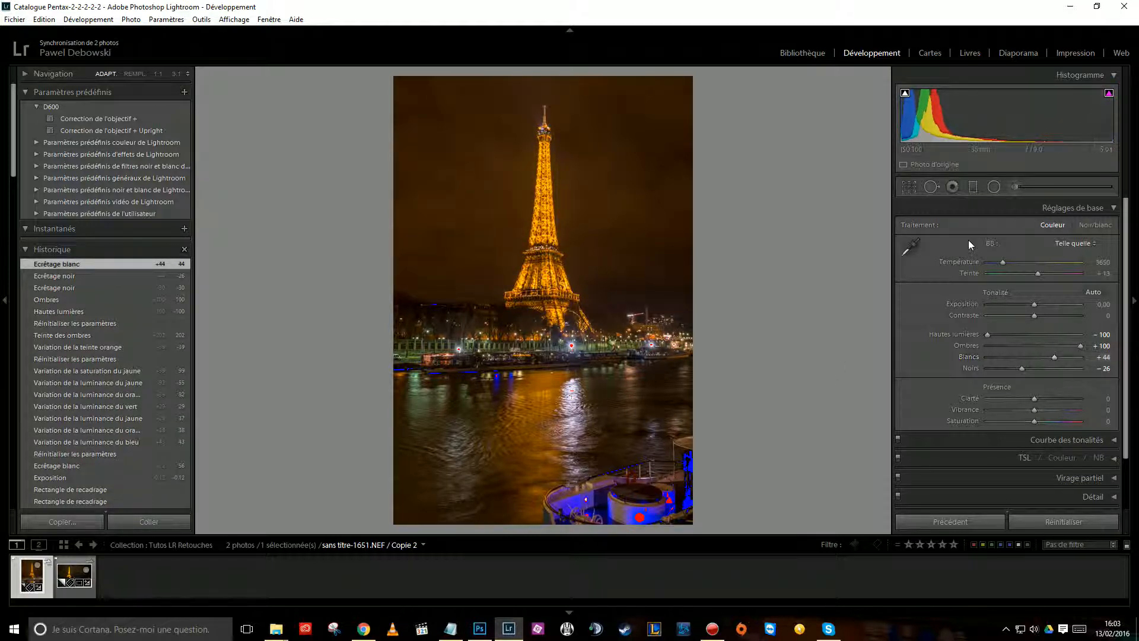
key(j)
Step: Cool the white balance to a temperature of 2892 and set the tint to 0
drag(1003, 262, 995, 262)
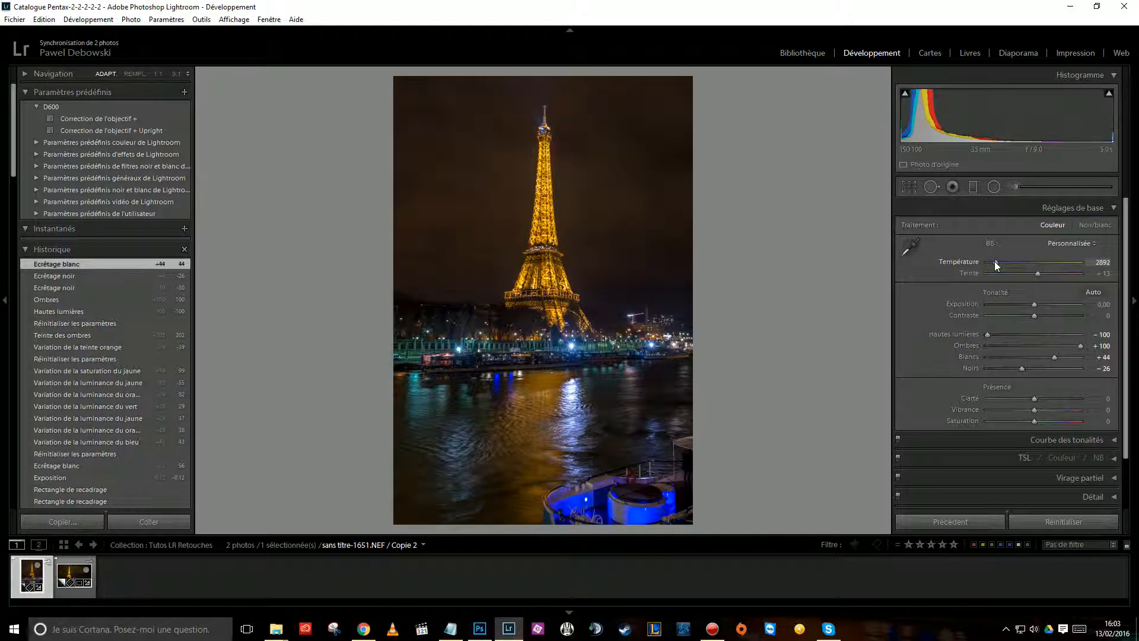
drag(1037, 272, 1033, 271)
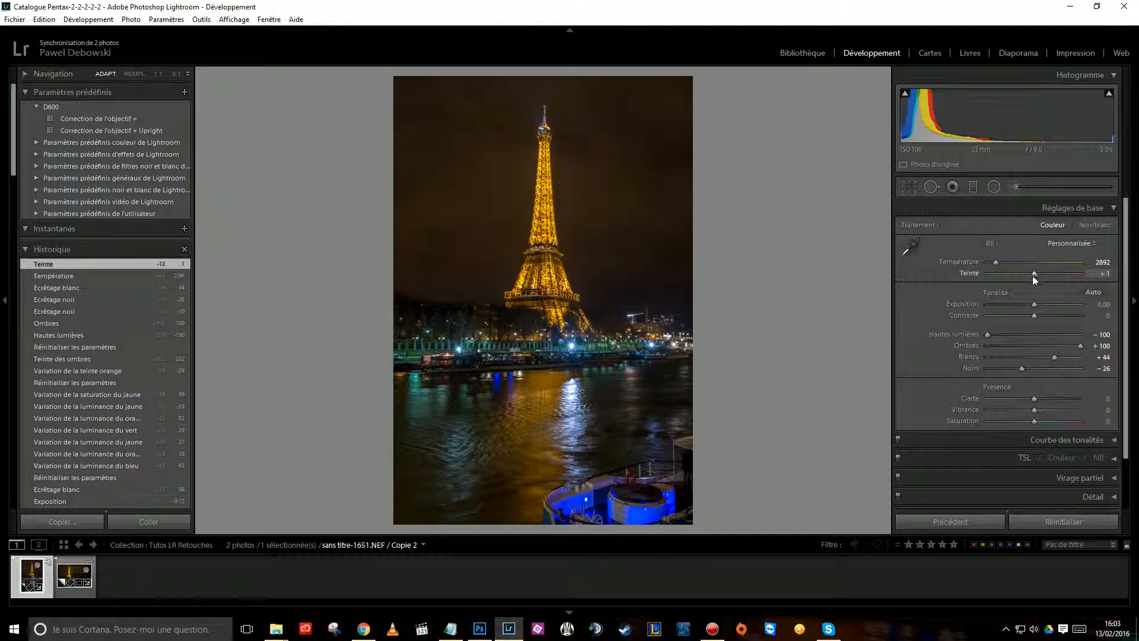
click(1103, 274)
text(0)
key(Return)
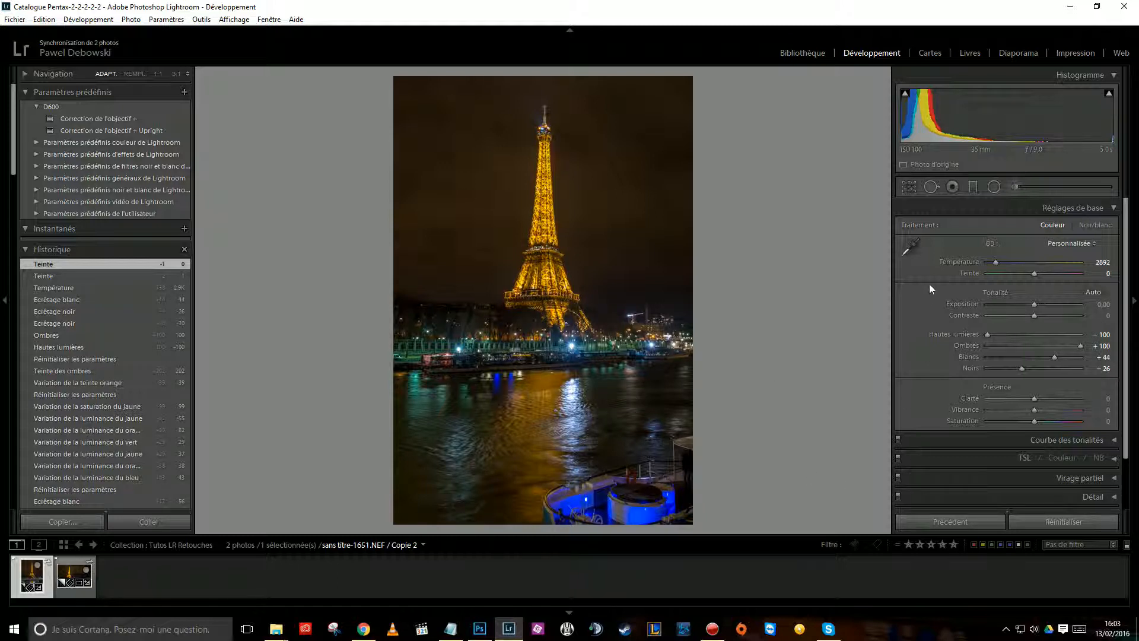
Step: Try the black and white treatment on the portrait photo and return it to colour
scroll(1098, 432, down, 2)
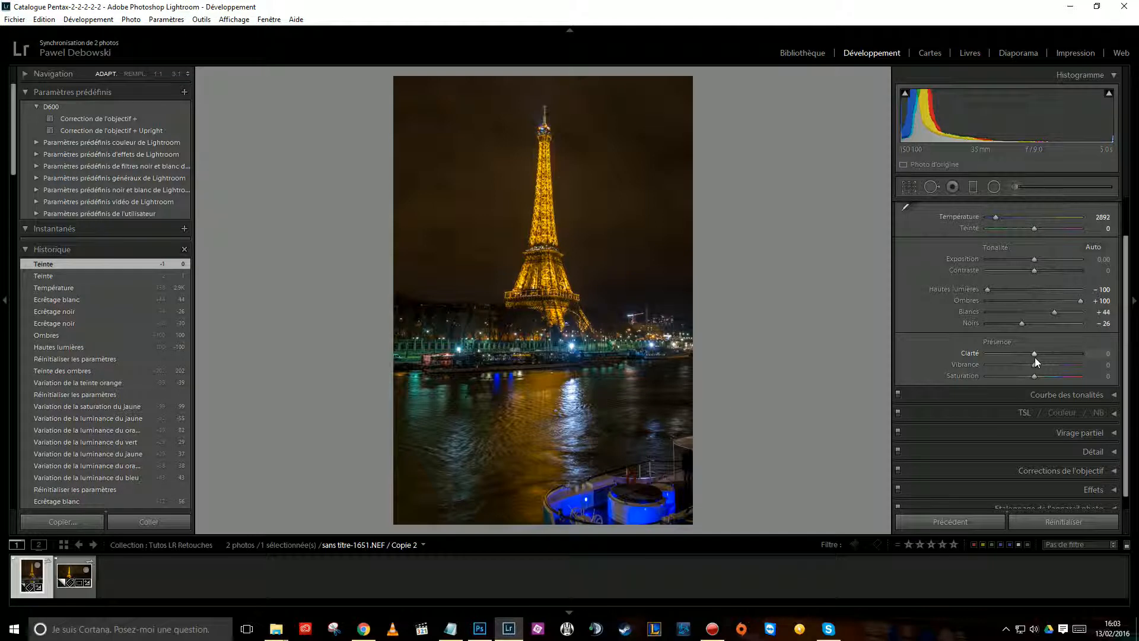
scroll(1098, 250, up, 2)
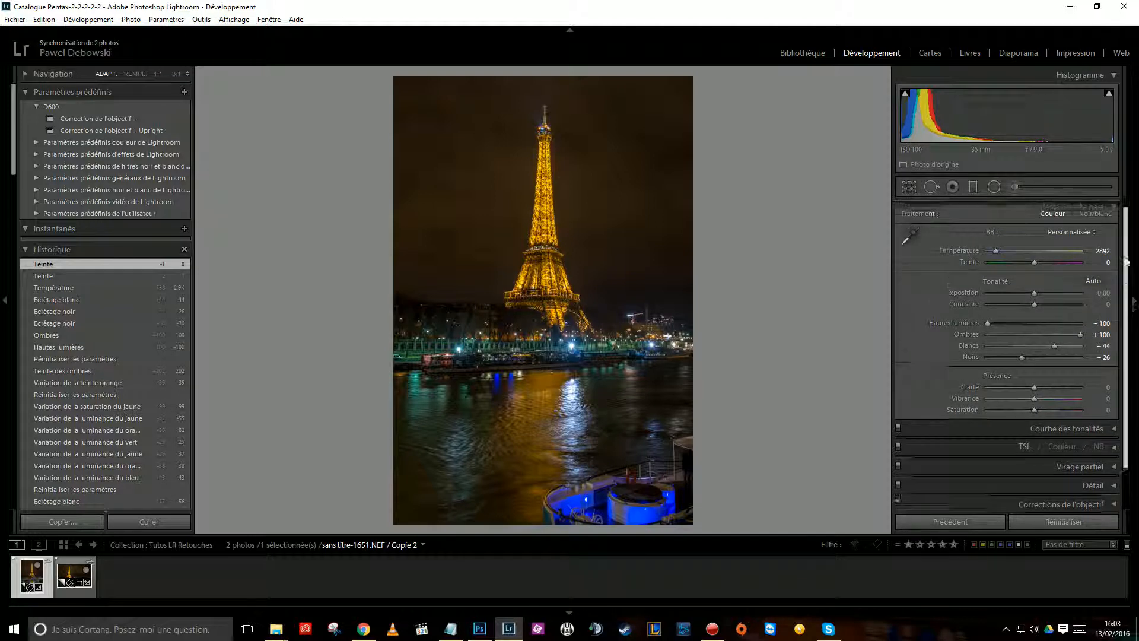
click(1098, 224)
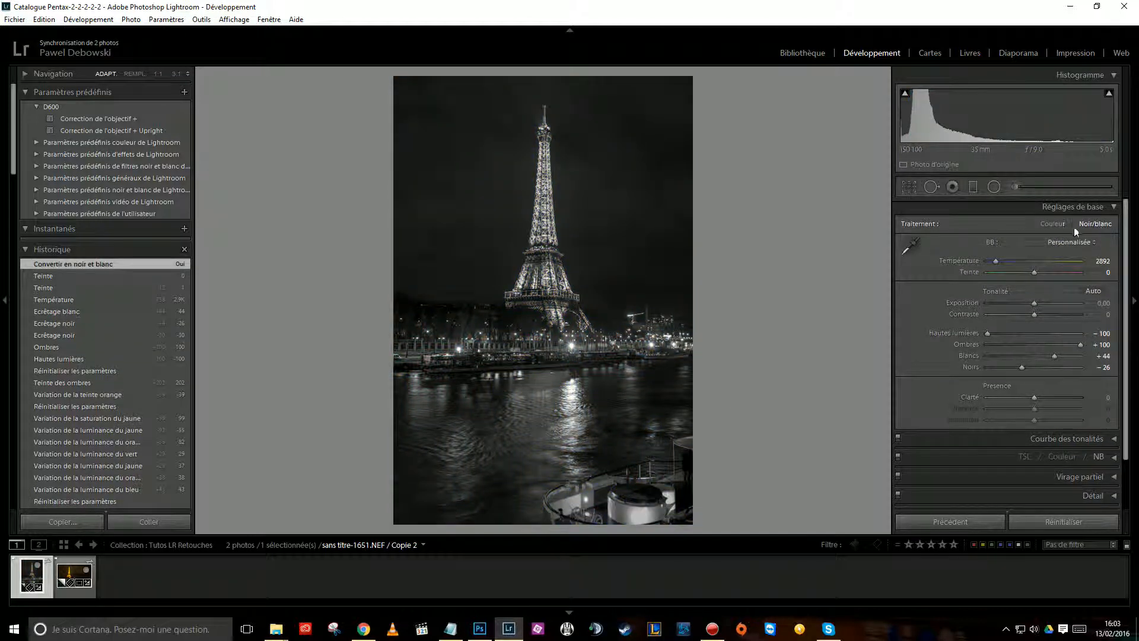
click(1057, 223)
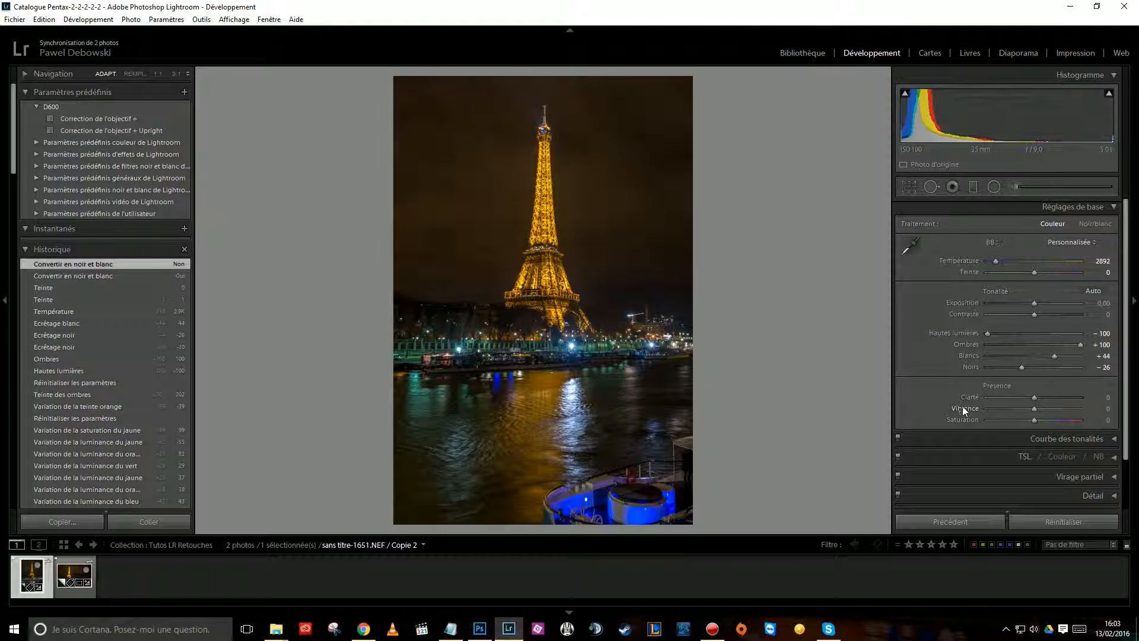
Step: Try desaturating the photo with saturation and vibrance at −100, and reset both values to 0
drag(1014, 419, 973, 410)
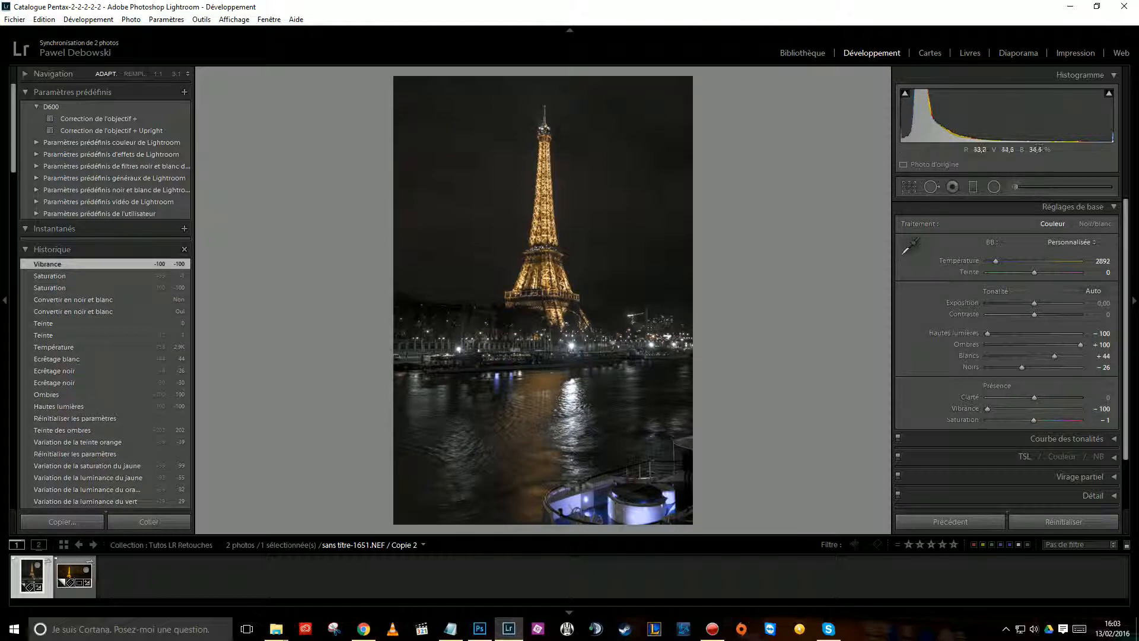
drag(987, 409, 1036, 409)
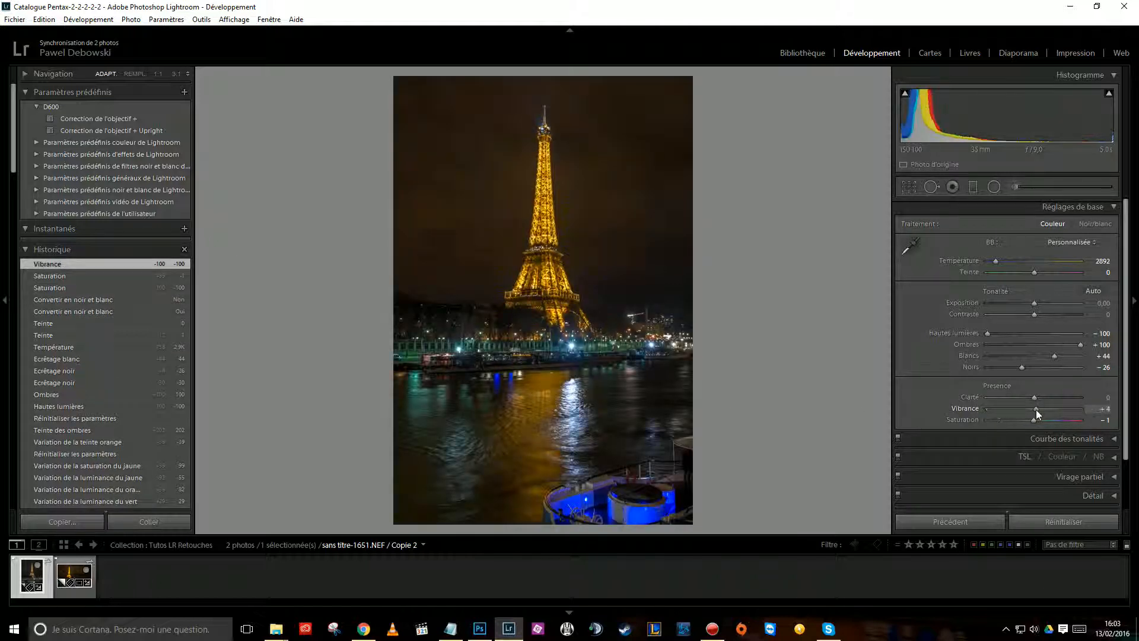
click(1104, 410)
text(0)
key(Tab)
text(0)
key(Return)
Step: Convert the portrait photo to black and white
click(1095, 227)
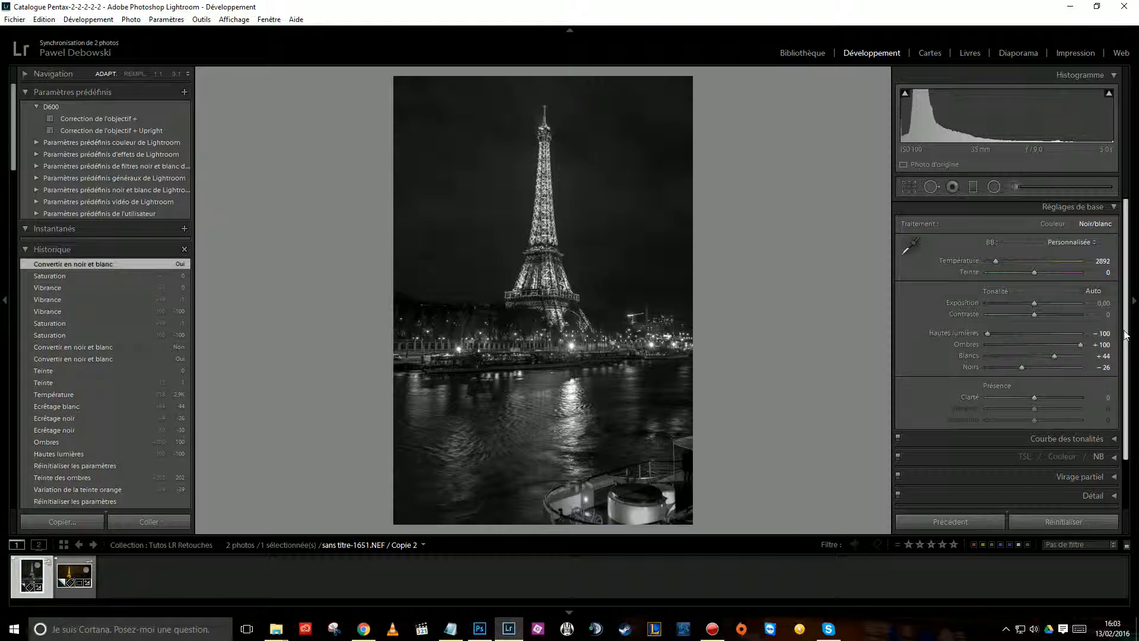
scroll(1030, 409, down, 1)
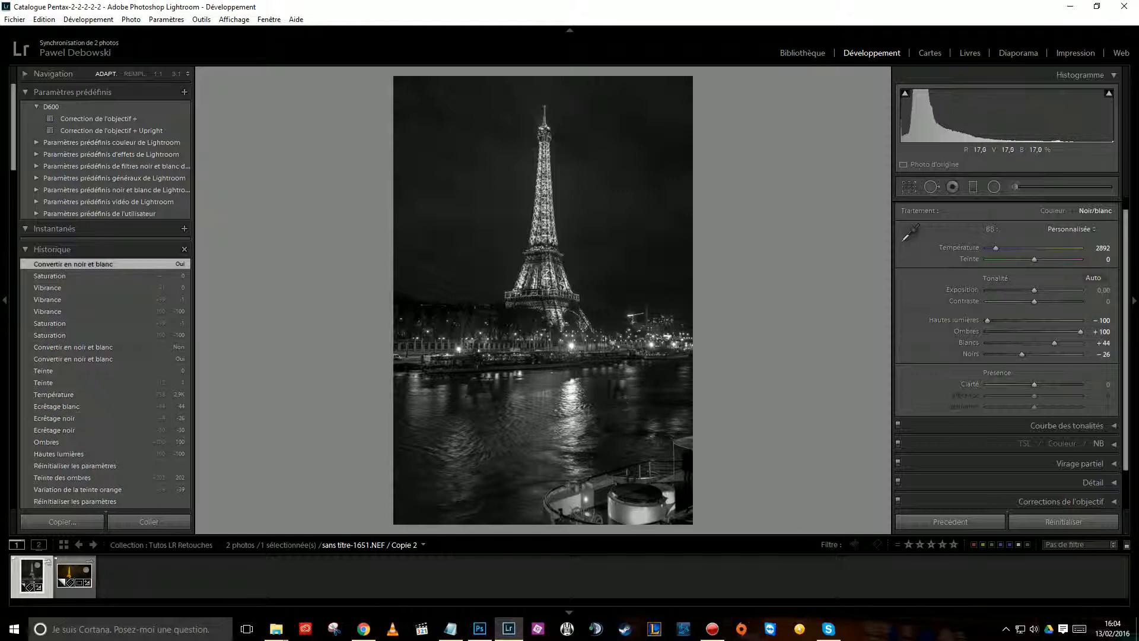
drag(1126, 334, 1128, 287)
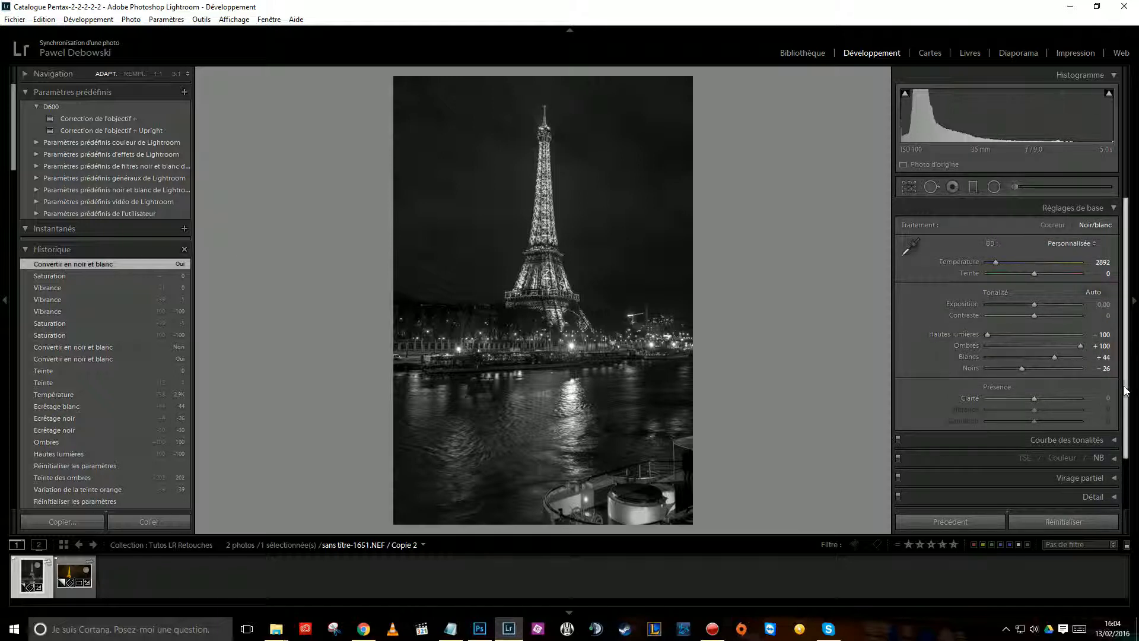
Step: Set the black and white photo's clarity to +24, checking the tower's lattice detail up close while adjusting
scroll(1080, 393, down, 1)
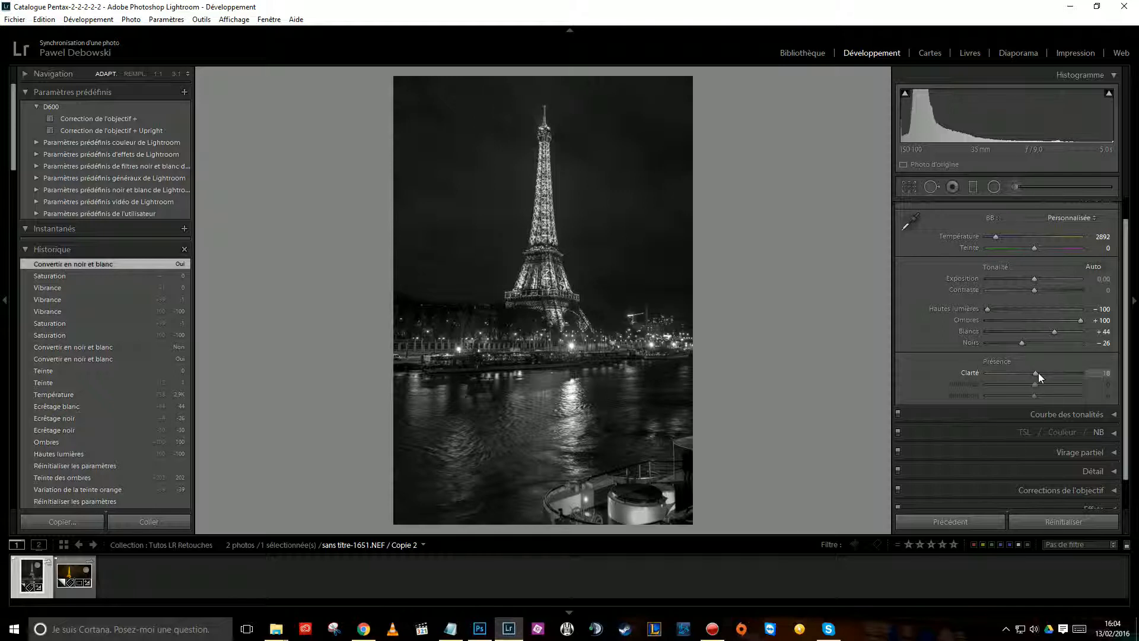
drag(1047, 371, 1054, 370)
click(557, 202)
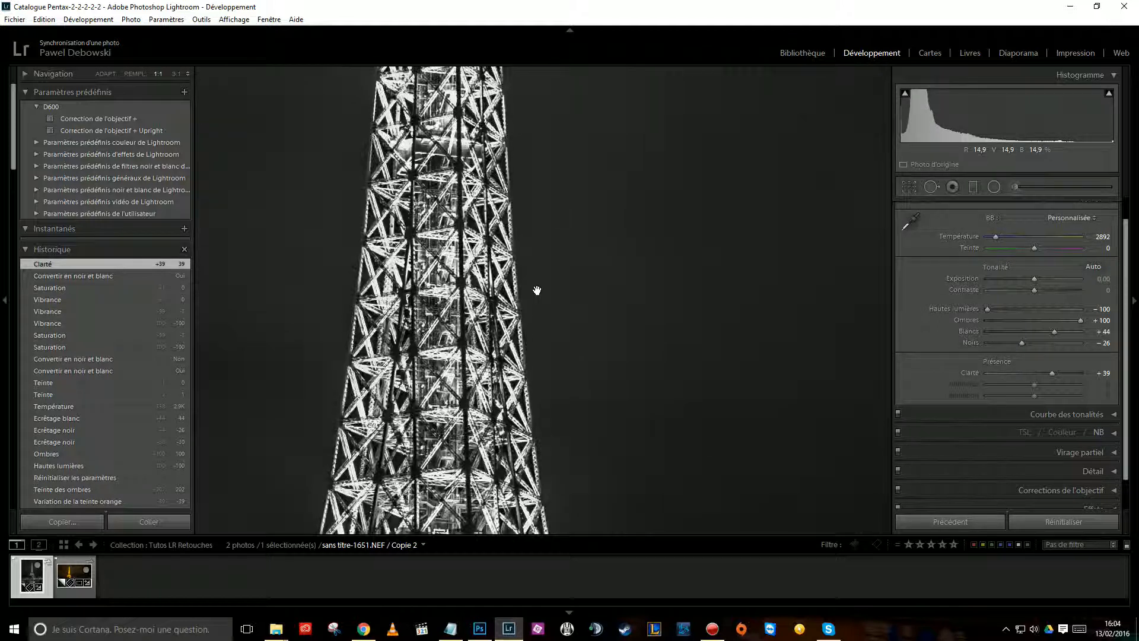
mouse_move(1051, 374)
mouse_down()
mouse_move(1031, 375)
mouse_move(1069, 371)
mouse_move(1035, 374)
mouse_move(1050, 371)
mouse_up()
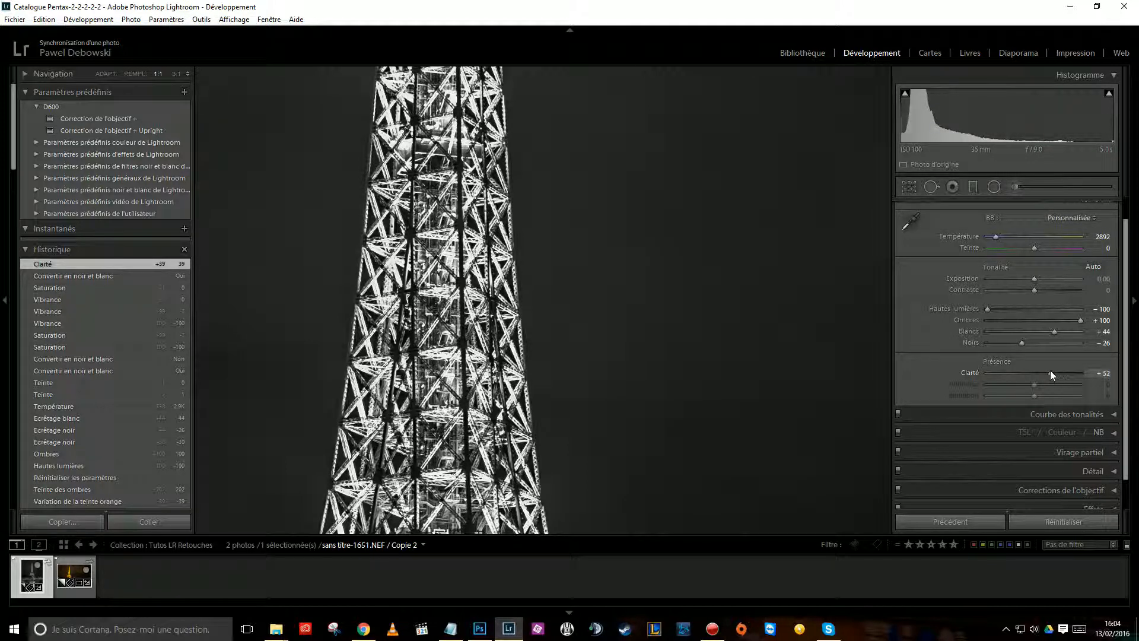
click(528, 345)
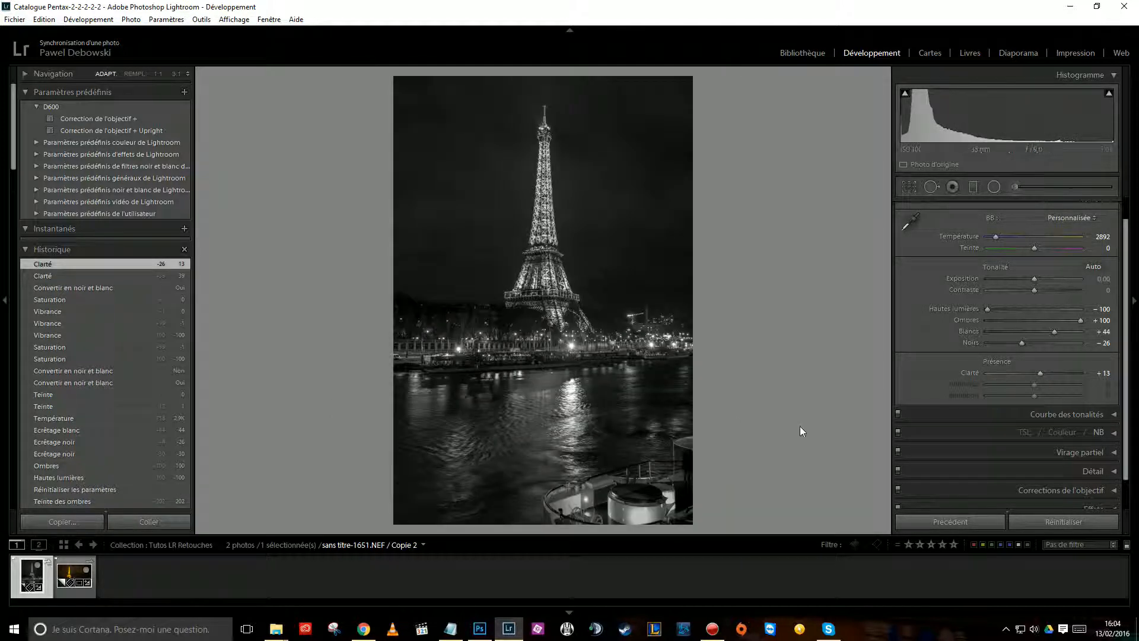
drag(1041, 373, 1043, 372)
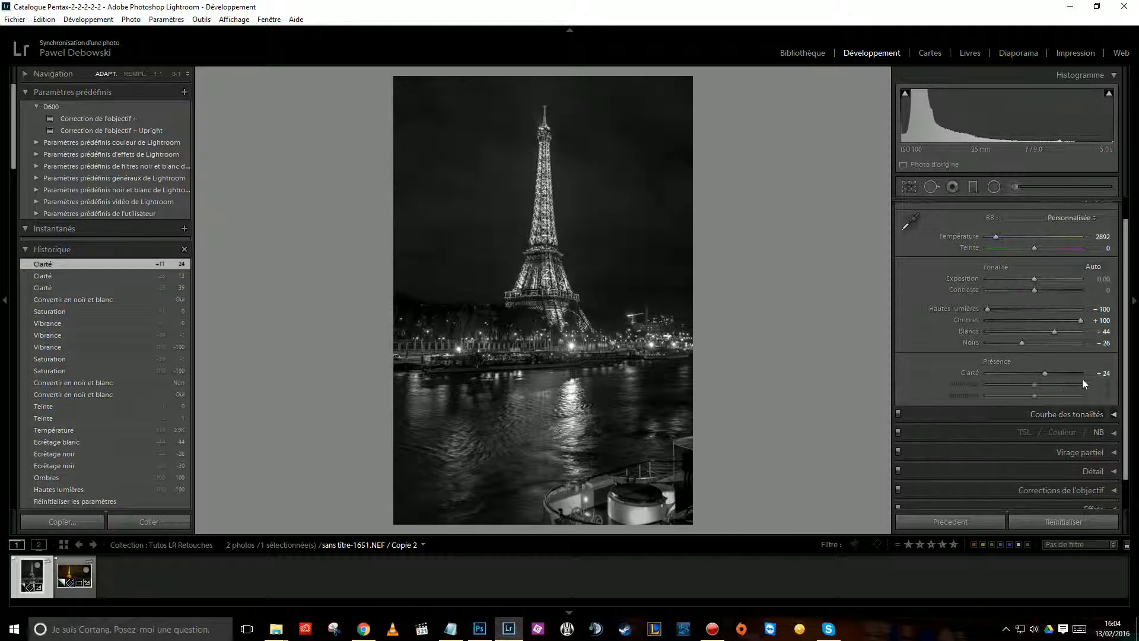
scroll(1126, 422, down, 2)
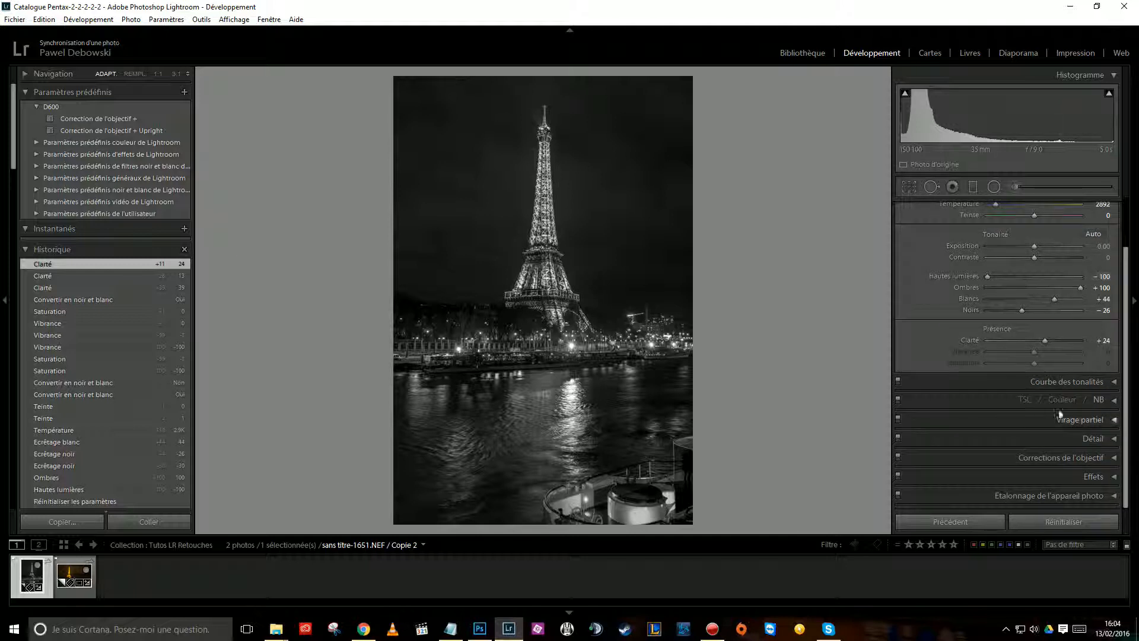
Step: Brighten the blue tones of the river and boat in the black and white mix, setting blue to +85, aqua to +50 and purple to +21
ctrl+click(1061, 383)
drag(1123, 453, 1123, 354)
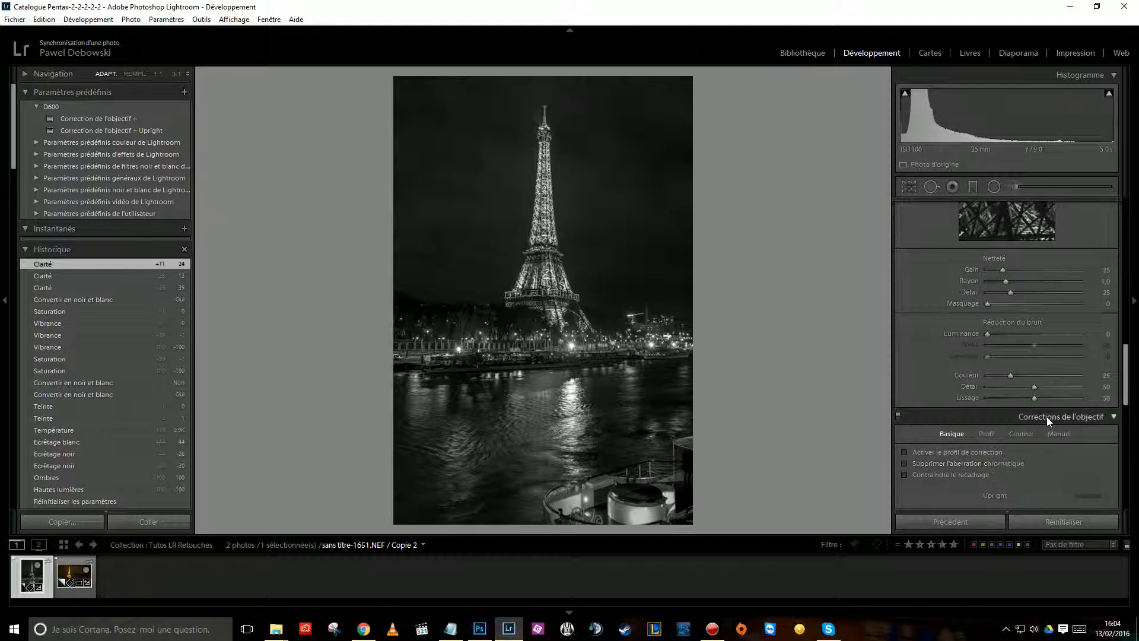
drag(1127, 370, 1118, 279)
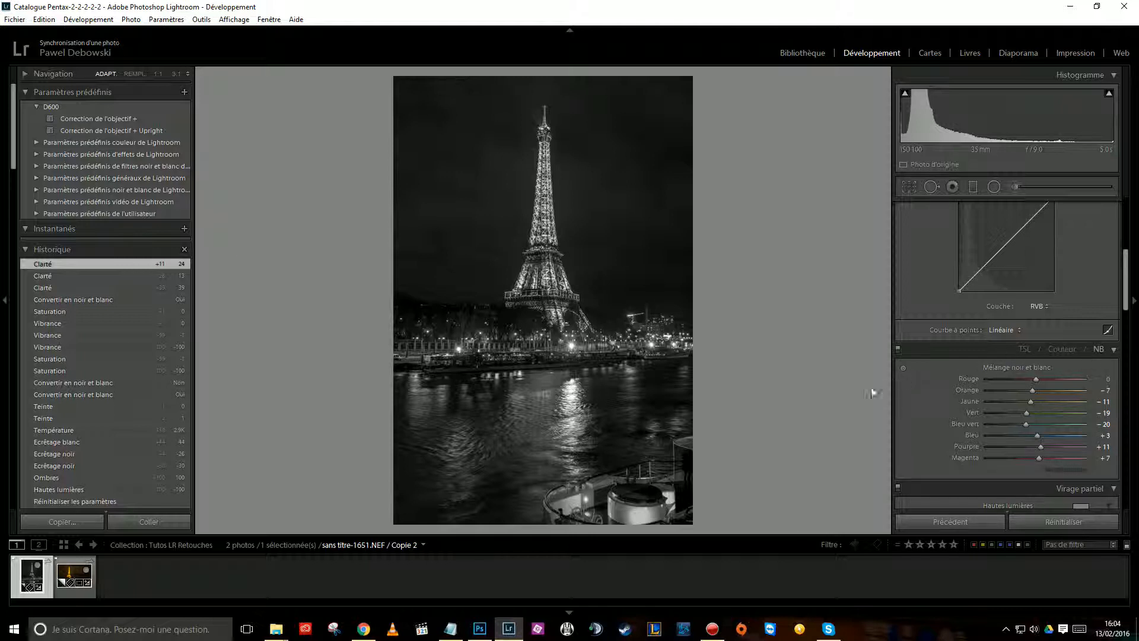
click(904, 368)
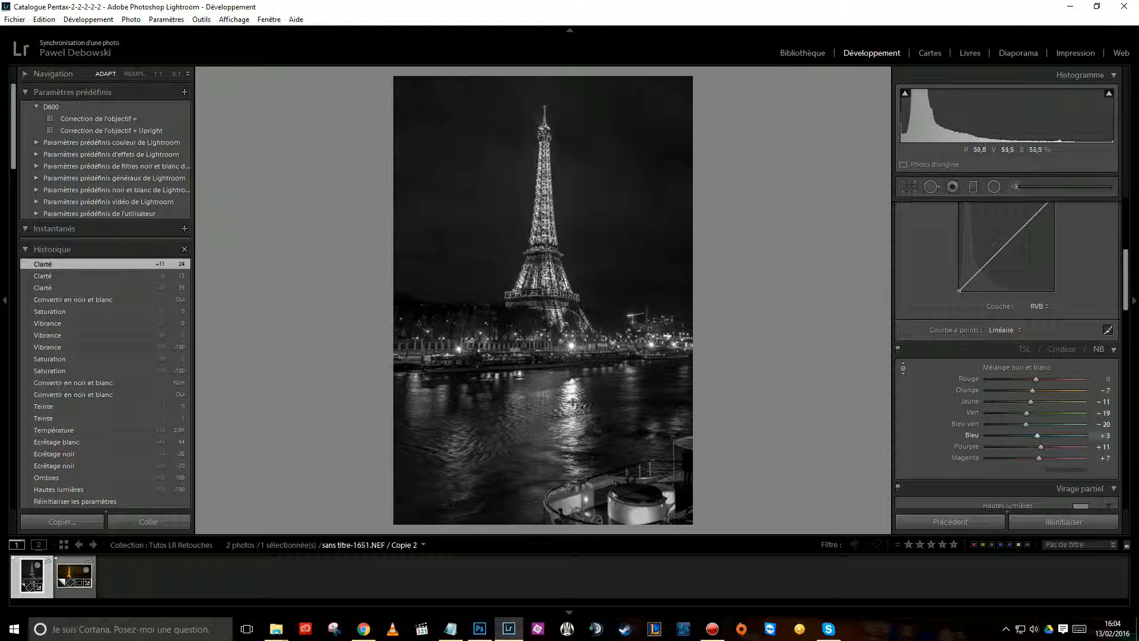
drag(584, 509, 585, 485)
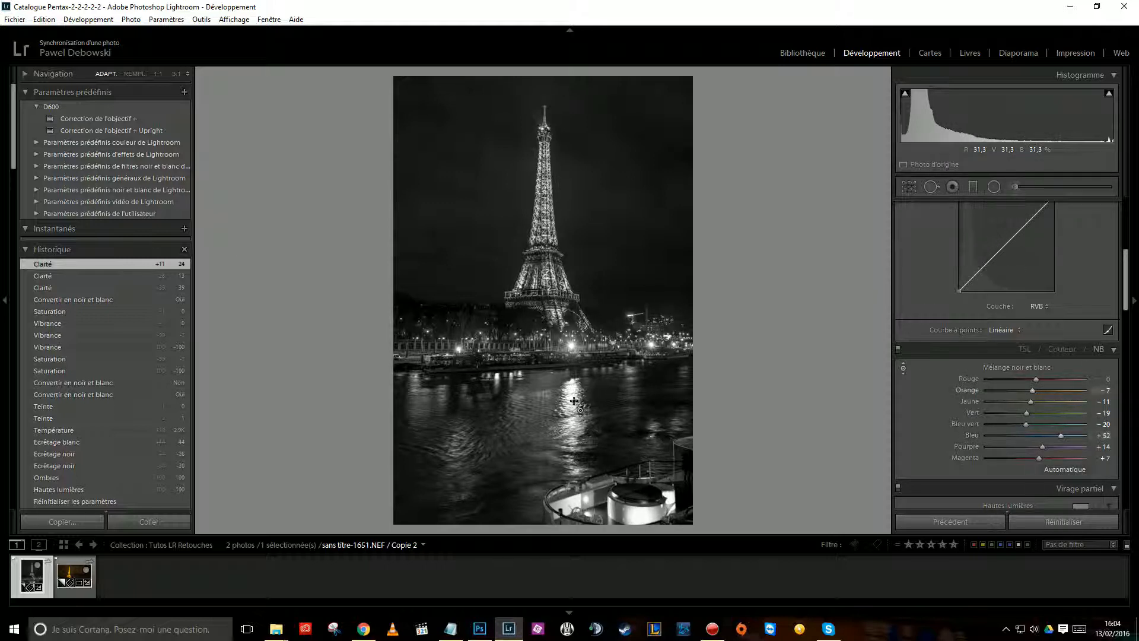
drag(461, 452, 461, 438)
drag(494, 380, 495, 370)
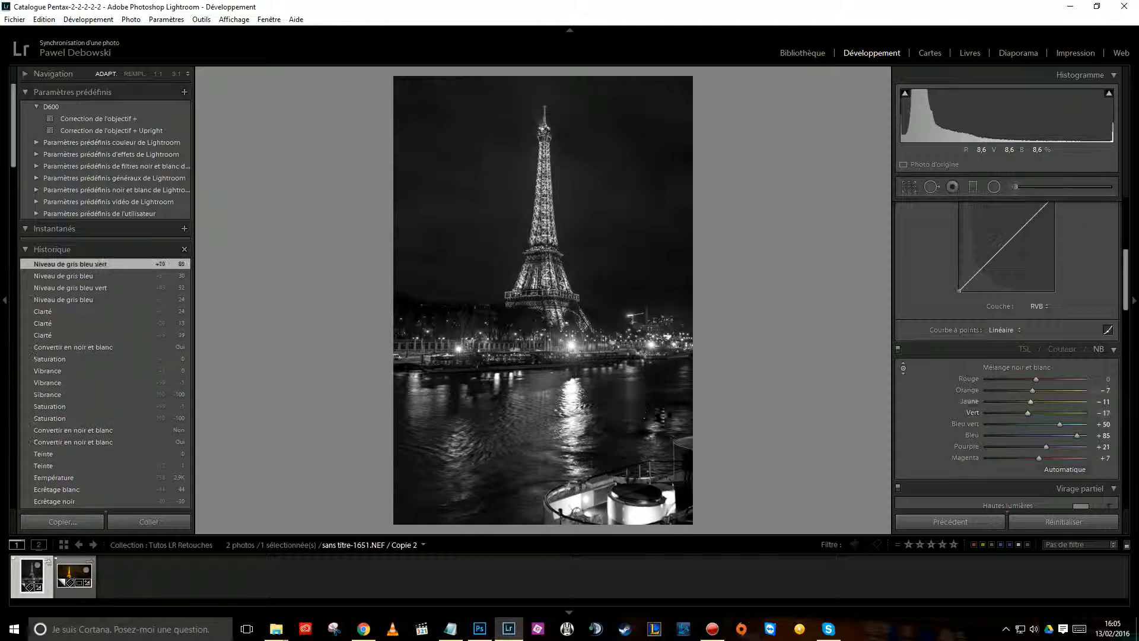
drag(639, 404, 643, 383)
Step: Lighten the tower by setting orange to +7 and yellow to +8 in the black and white mix
drag(544, 221, 544, 223)
mouse_move(1033, 401)
mouse_down()
mouse_move(1011, 401)
mouse_move(1056, 400)
mouse_move(1039, 401)
mouse_up()
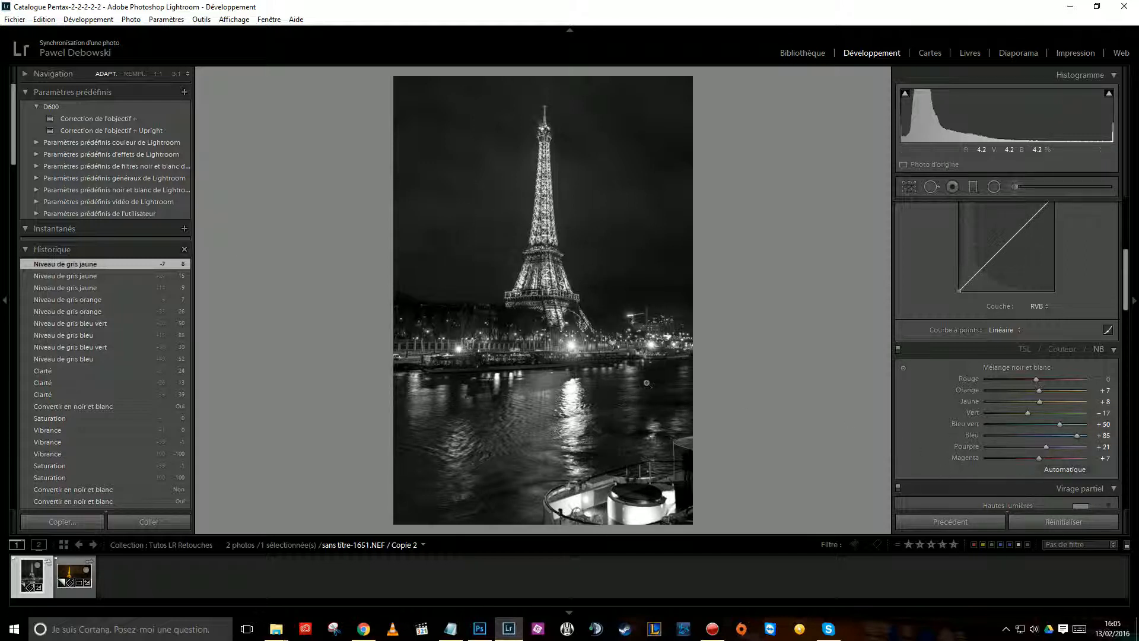
Step: Darken the dark areas of the river and the far bank with an adjustment brush at exposure −1.64
click(1015, 187)
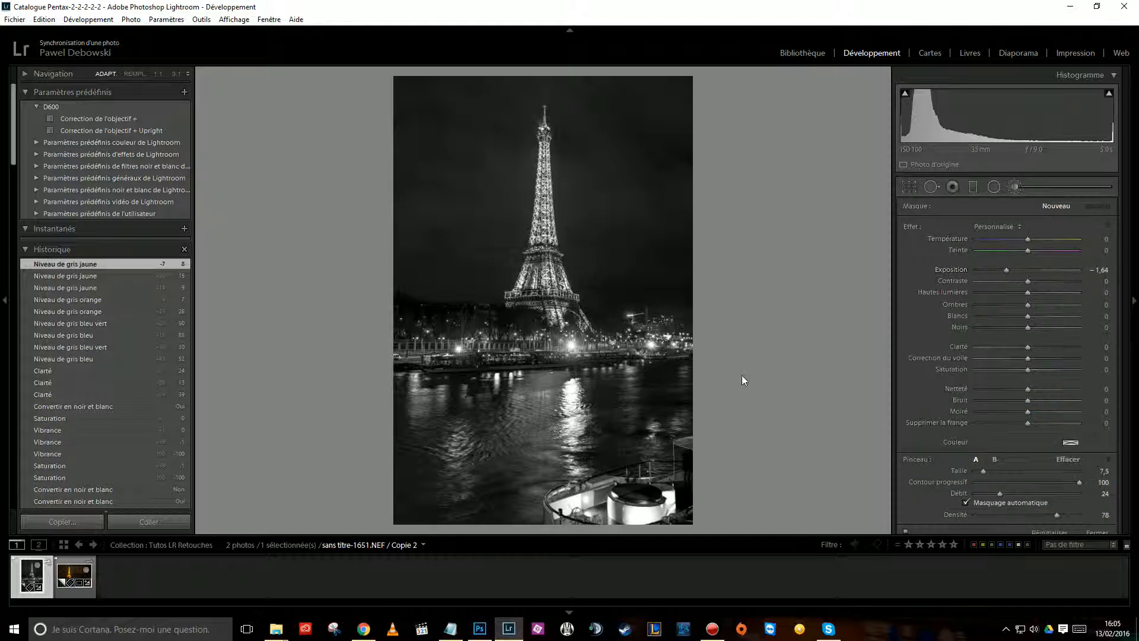
mouse_move(602, 403)
mouse_down()
mouse_move(602, 458)
mouse_move(606, 376)
mouse_up()
drag(612, 449, 659, 382)
drag(636, 450, 638, 447)
mouse_move(522, 426)
mouse_down()
mouse_move(503, 396)
mouse_move(460, 395)
mouse_up()
drag(453, 403, 446, 414)
drag(439, 456, 409, 393)
mouse_move(411, 520)
mouse_down()
mouse_move(394, 362)
mouse_move(380, 357)
mouse_move(413, 457)
mouse_move(456, 415)
mouse_up()
mouse_move(457, 499)
mouse_down()
mouse_move(454, 414)
mouse_move(490, 428)
mouse_move(504, 405)
mouse_up()
drag(522, 314, 512, 316)
drag(435, 325, 434, 322)
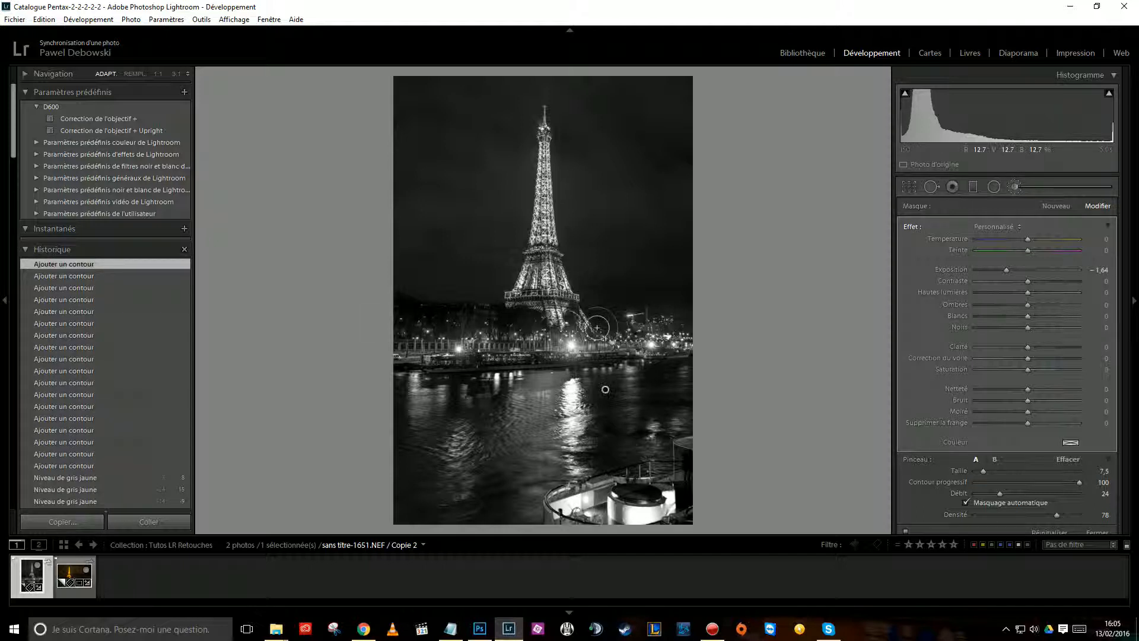
click(672, 327)
click(626, 328)
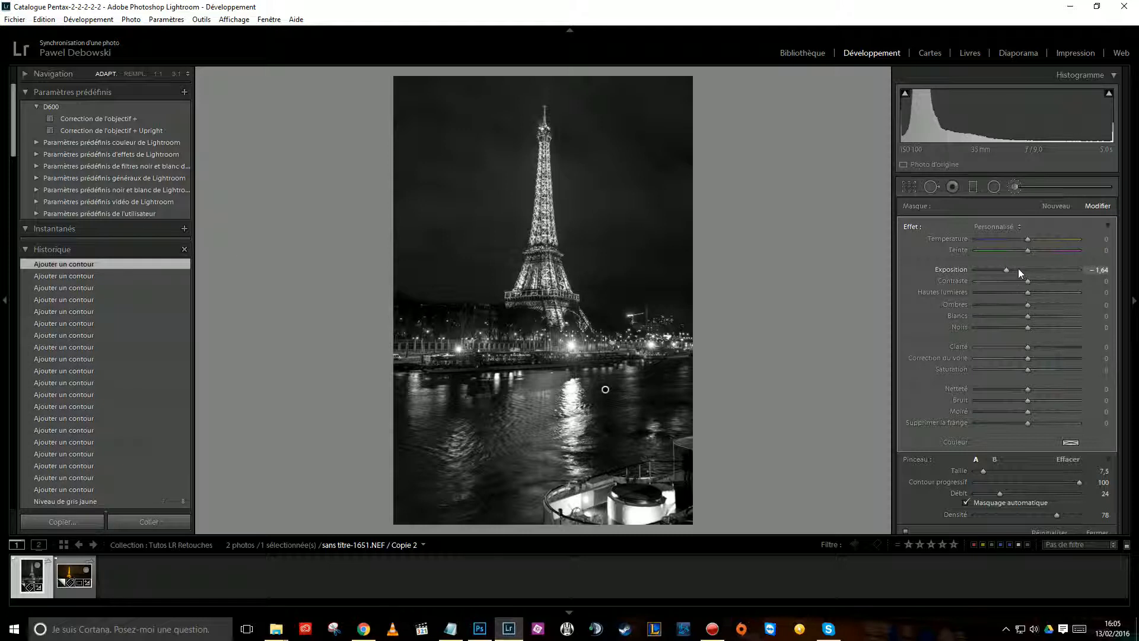
Step: Brighten the light reflections on the river with a new brush mask at exposure 1.32, and compare the photo before and after
click(1057, 206)
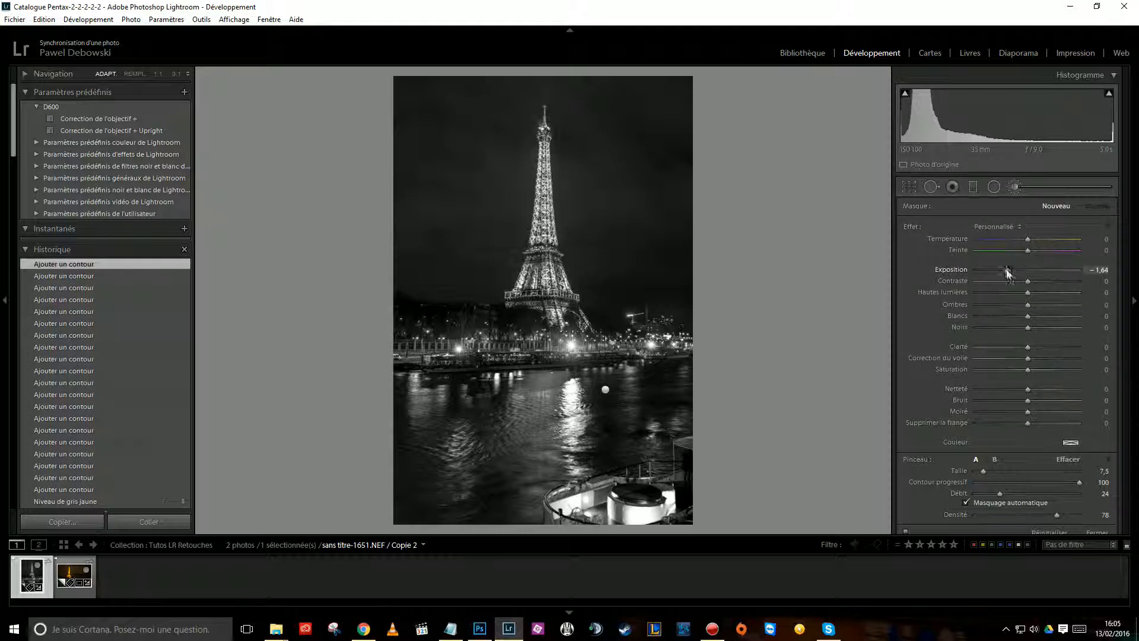
mouse_move(499, 370)
mouse_down()
mouse_move(461, 477)
mouse_move(460, 445)
mouse_up()
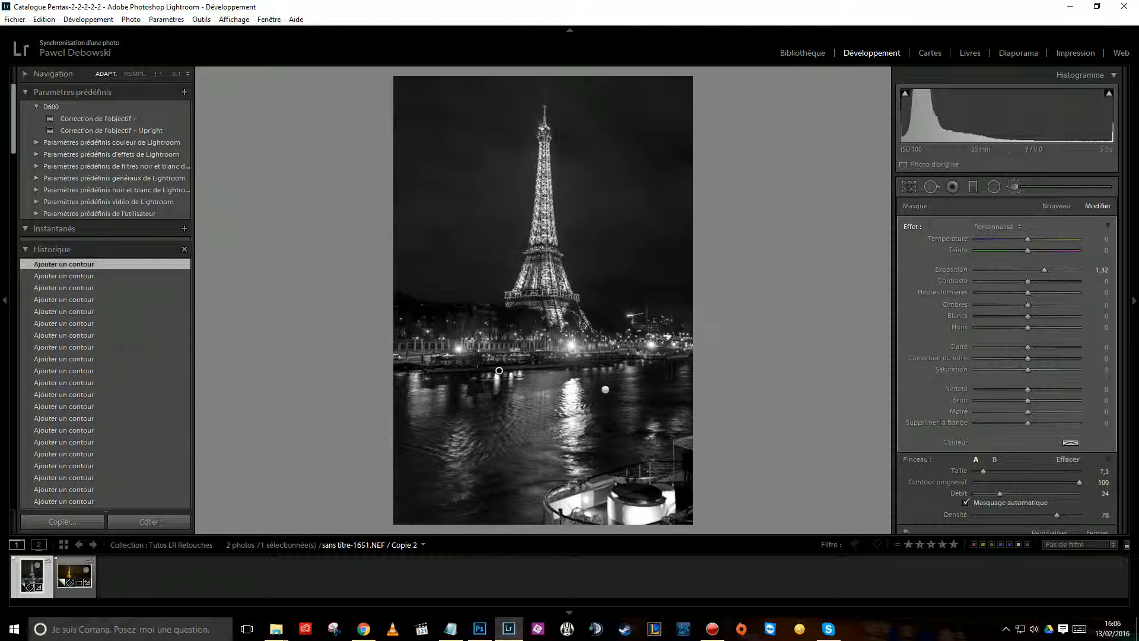
key(y)
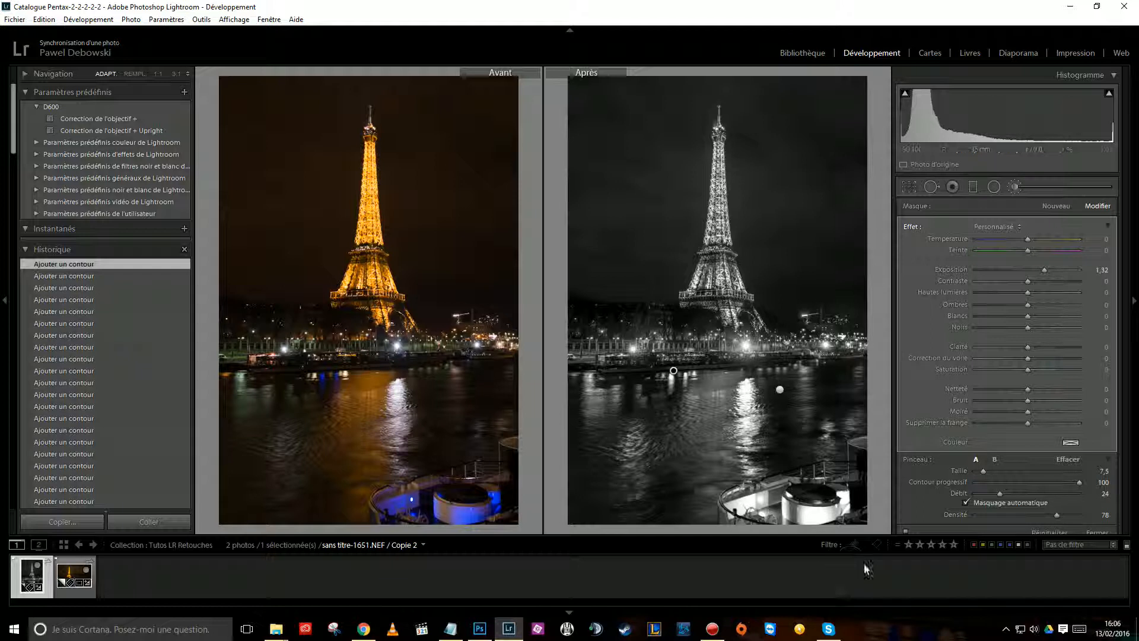
key(y)
key(h)
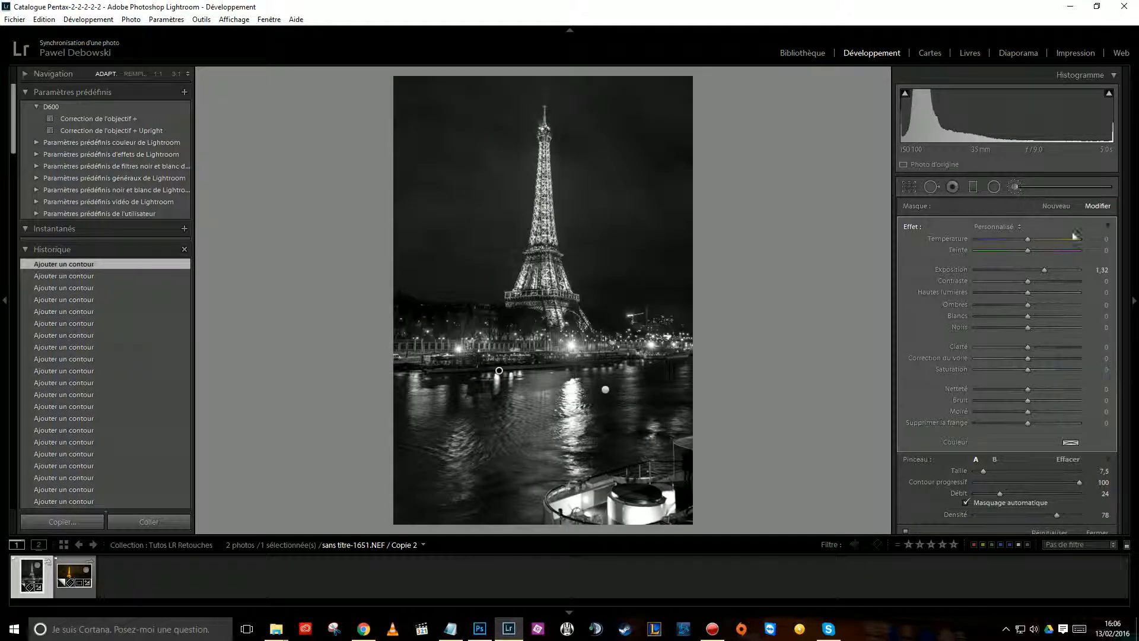
key(k)
Step: Add a dark post-crop vignette with an amount of −25
mouse_move(1125, 276)
mouse_down()
mouse_move(1124, 379)
mouse_move(1121, 367)
mouse_up()
scroll(1115, 391, down, 8)
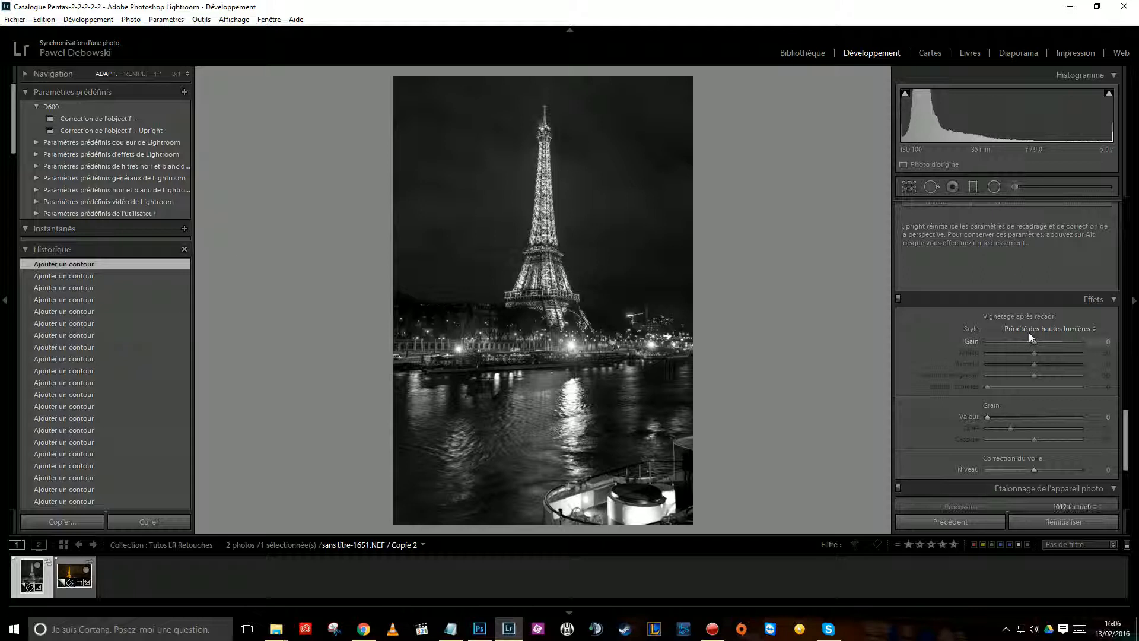
drag(1033, 342, 1021, 340)
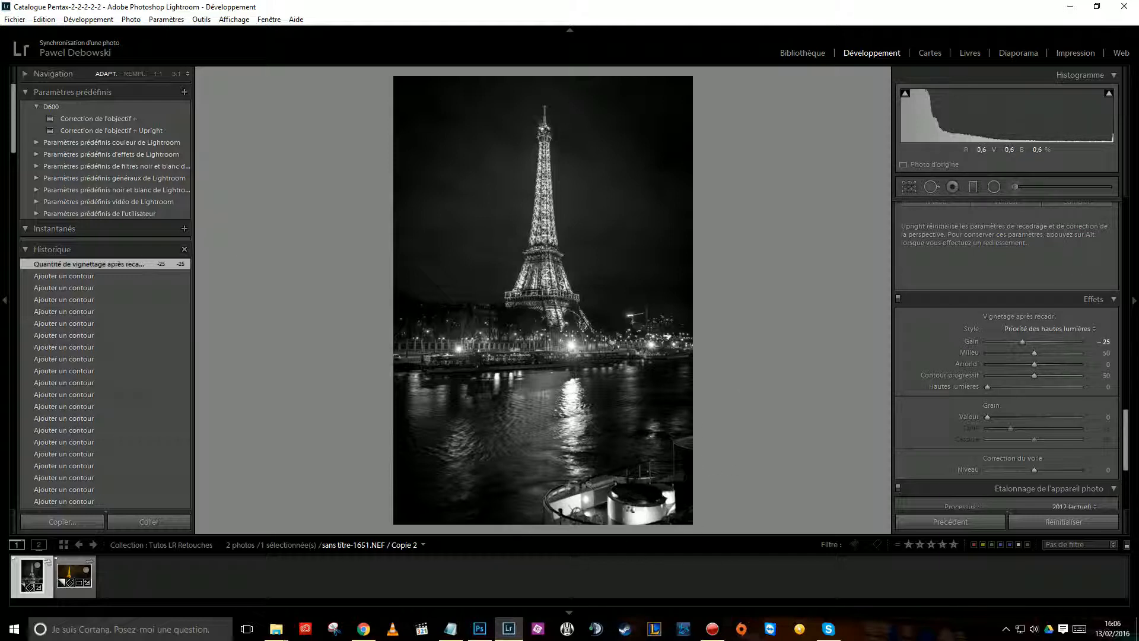
Step: Crop the photo tighter around the tower at the original aspect ratio, cutting off the boat in the foreground
key(r)
drag(692, 524, 648, 457)
drag(605, 422, 576, 420)
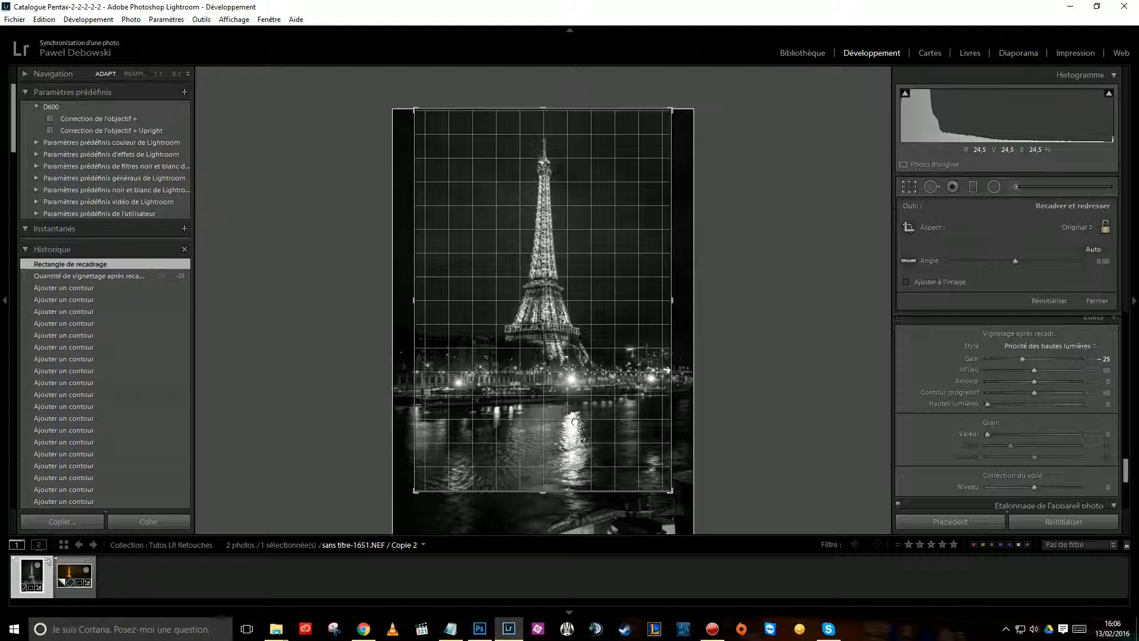
drag(672, 493, 669, 490)
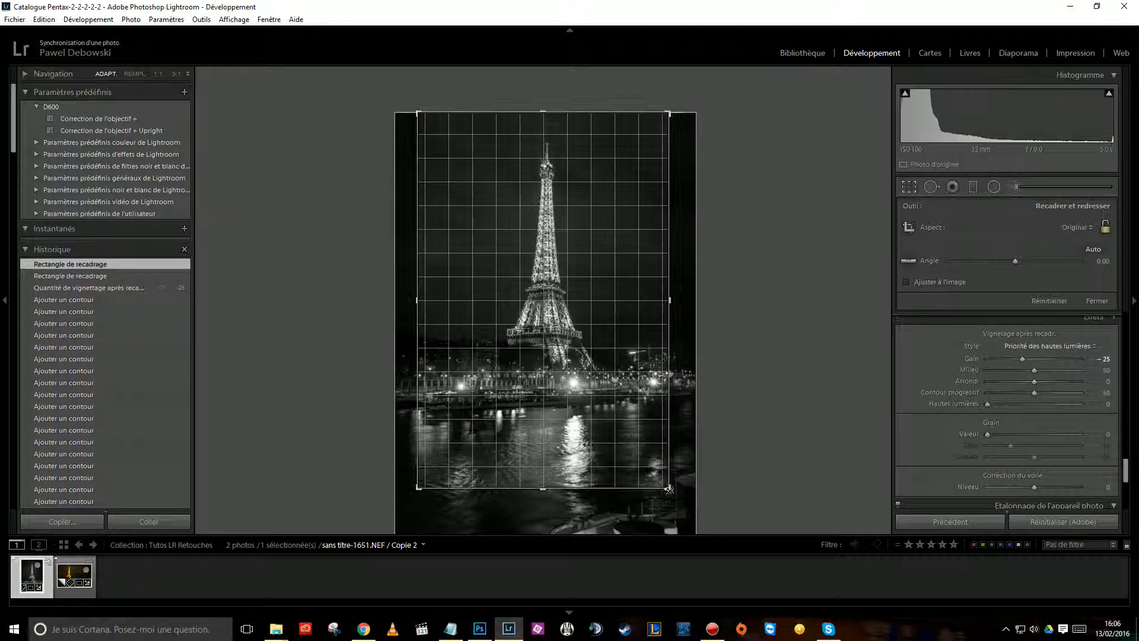
drag(574, 411, 571, 413)
key(Return)
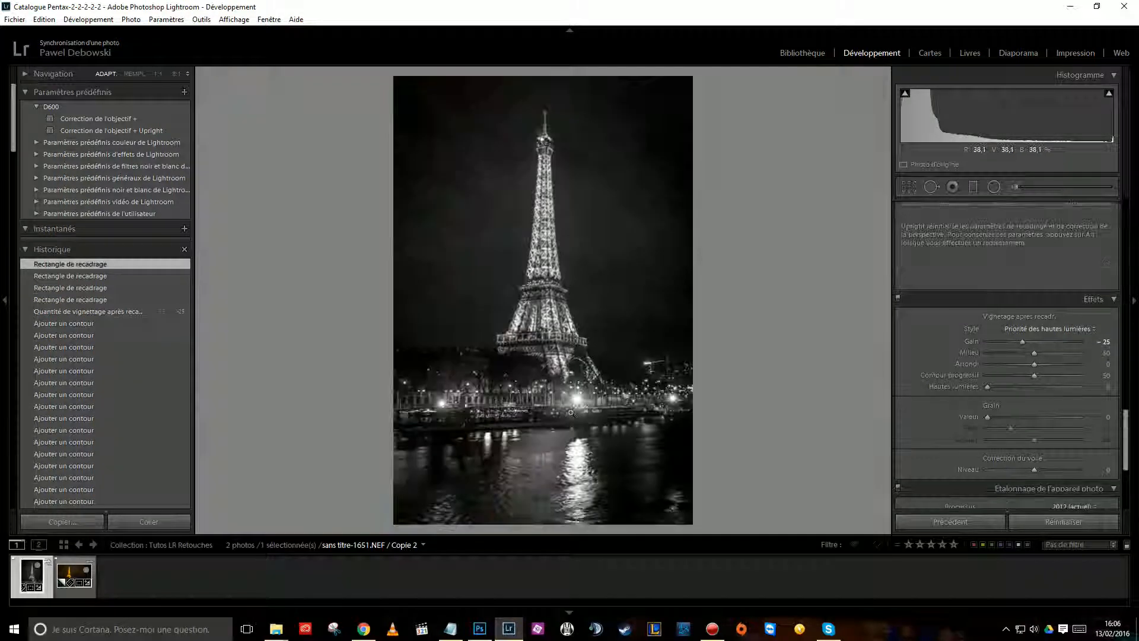
Step: Try a dehaze level of +13 and reset it to 0
drag(1126, 421, 1125, 434)
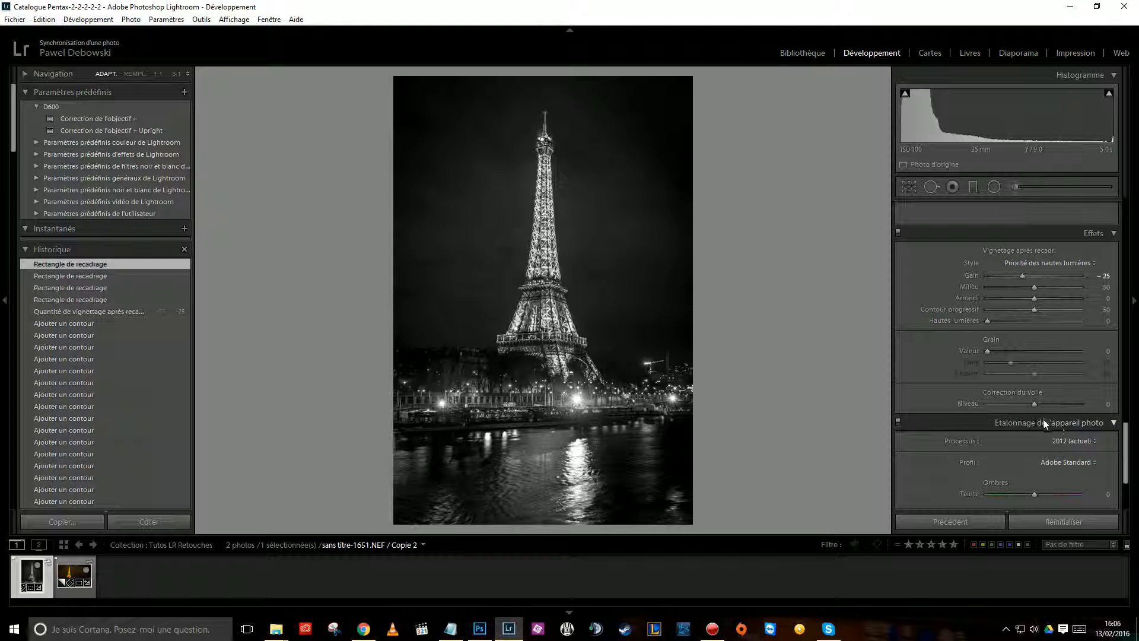
mouse_move(1034, 403)
mouse_down()
mouse_move(1023, 404)
mouse_move(1037, 402)
mouse_up()
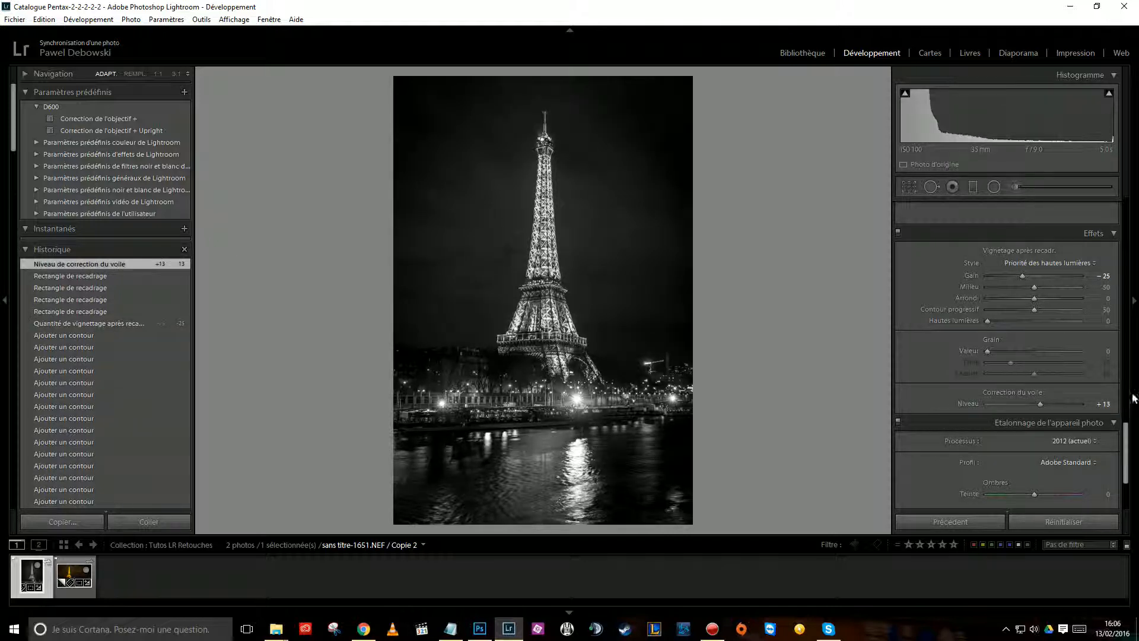
text(0)
key(Return)
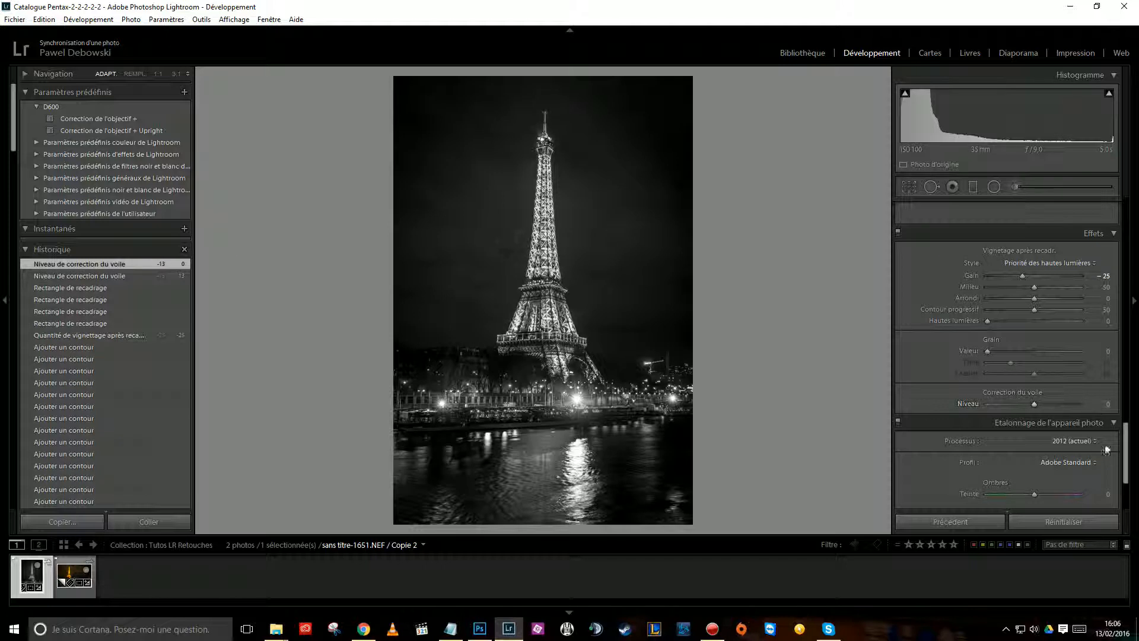
Step: Set the black and white photo's contrast to +16
drag(1125, 462, 1125, 236)
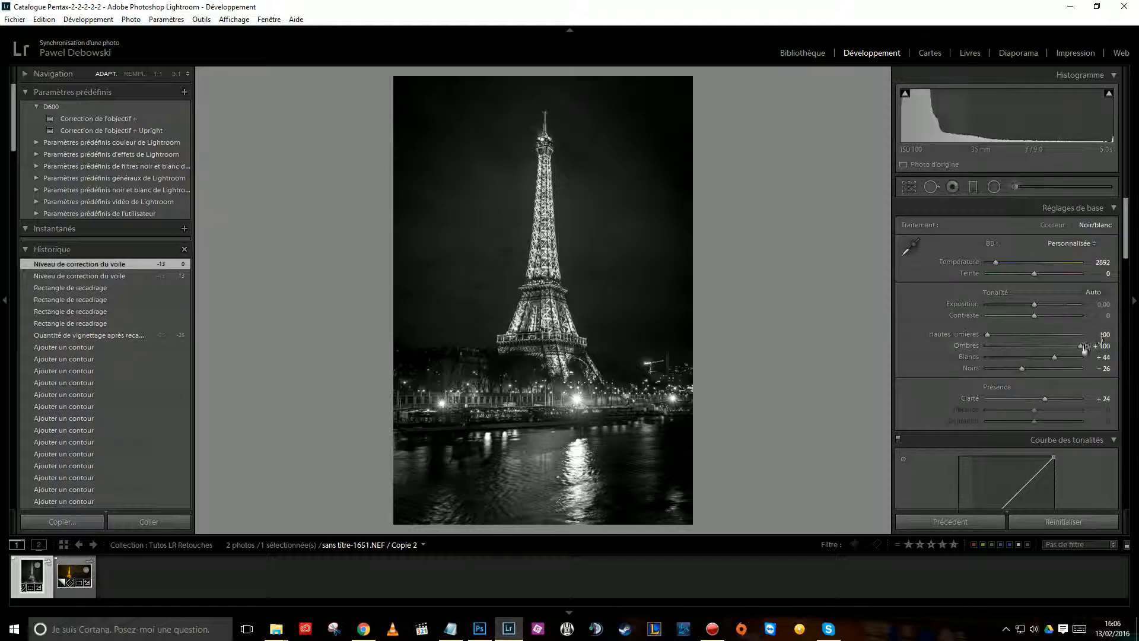
mouse_move(1036, 315)
mouse_down()
mouse_move(1051, 314)
mouse_move(1041, 310)
mouse_up()
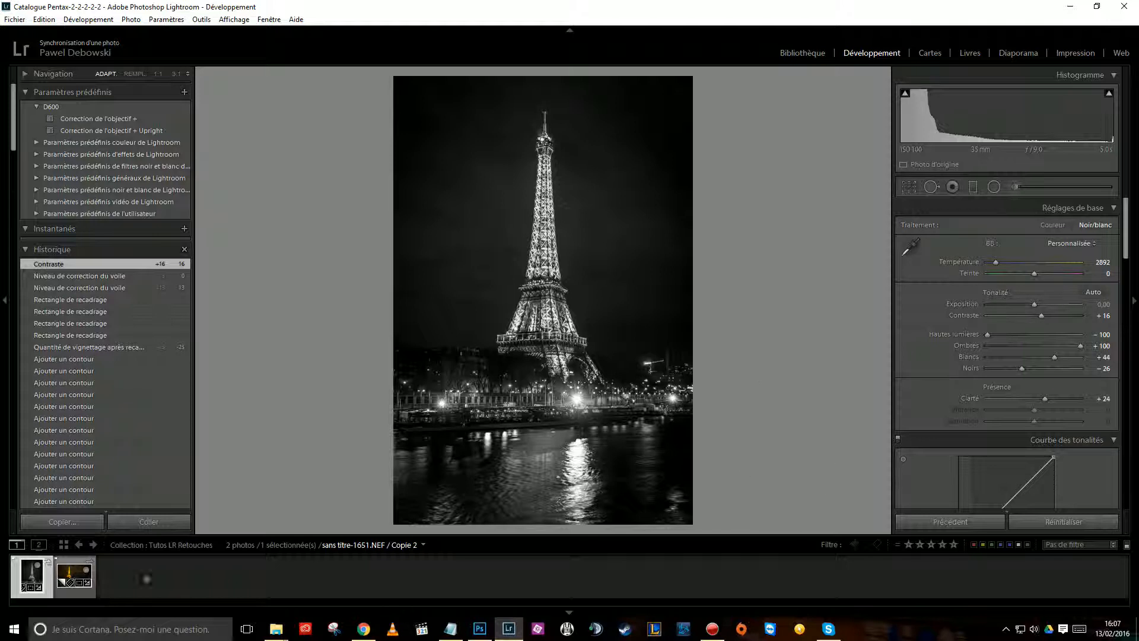
Step: View the finished colour landscape photo and return to the black and white portrait
click(73, 568)
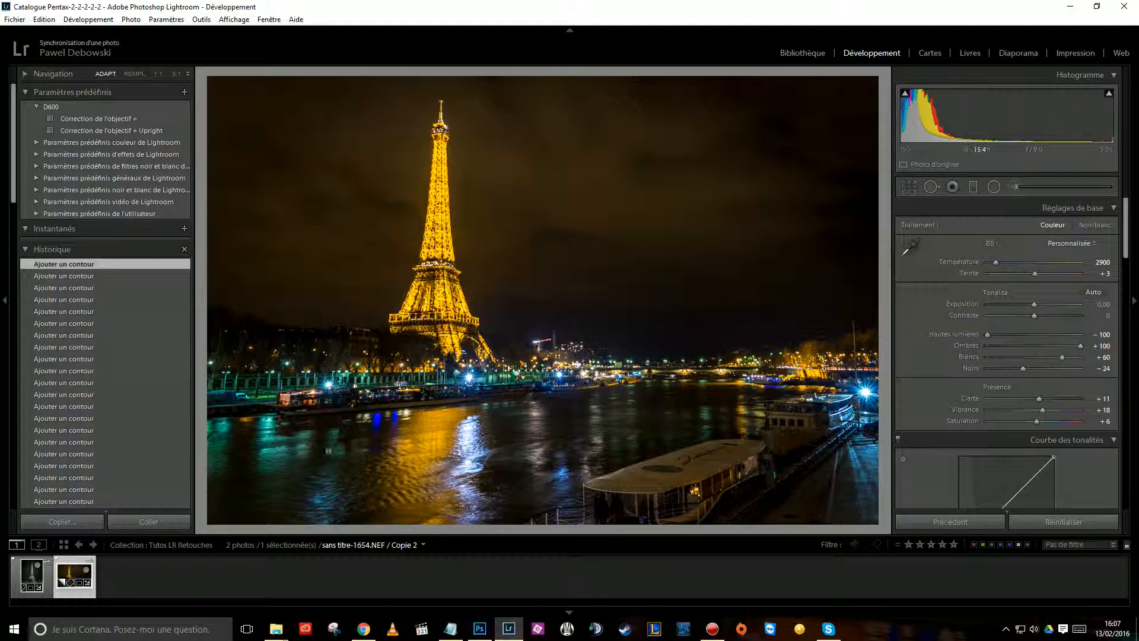
click(30, 584)
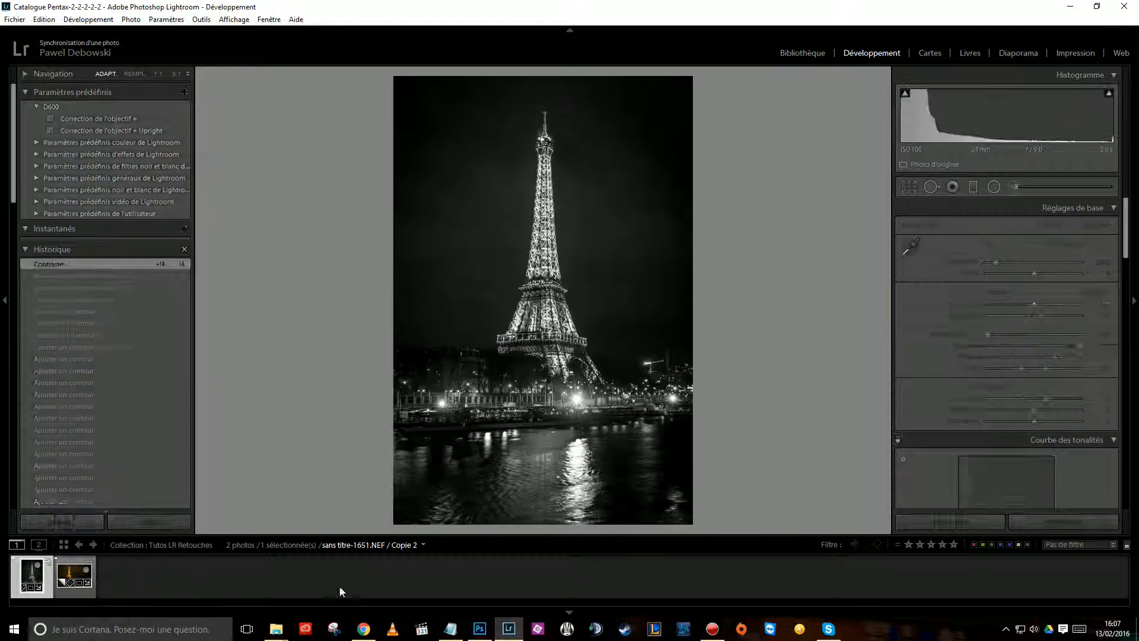